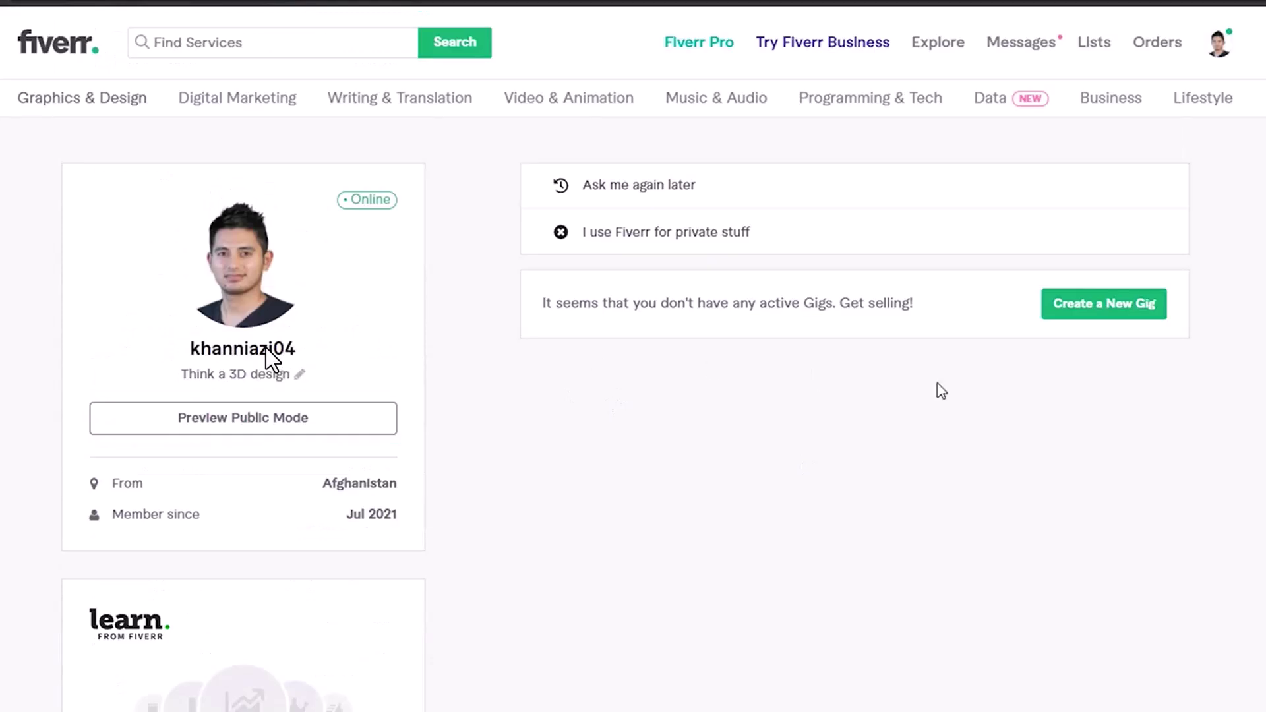
- Open the seller's retro vintage logo gig and the modern minimalist logo gig in separate browser tabs
click(1102, 307)
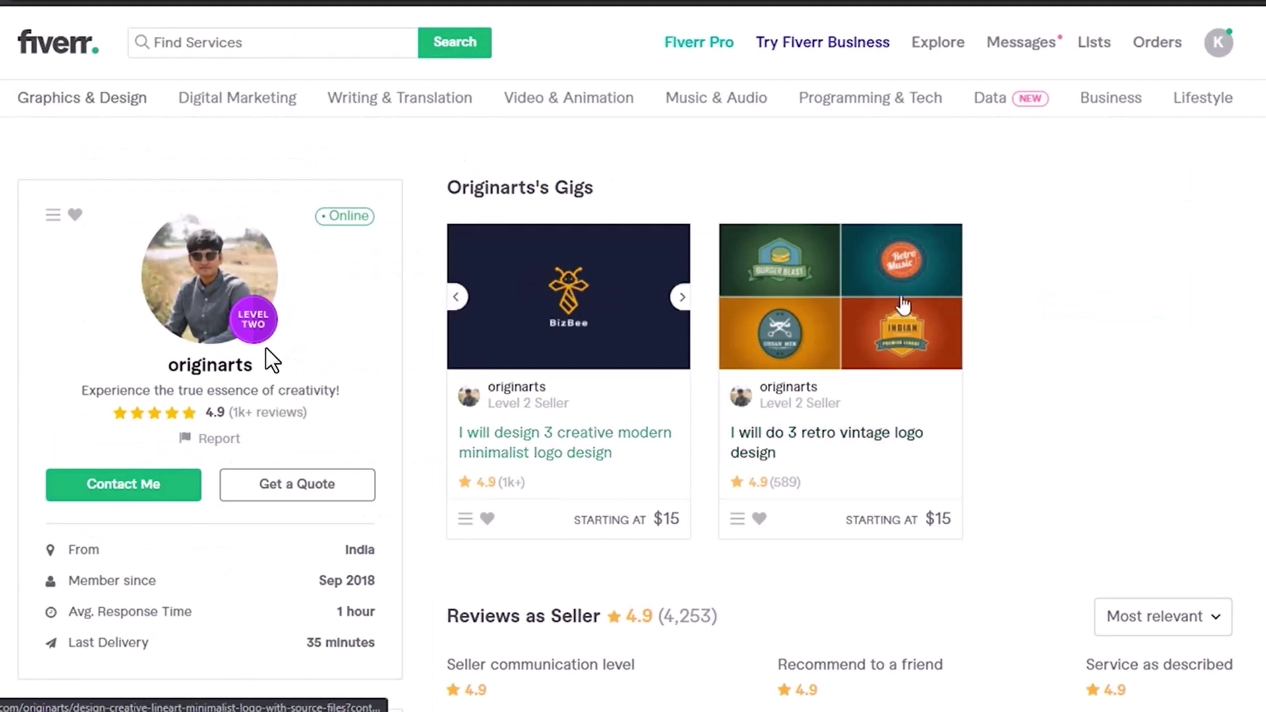
right_click(785, 296)
click(508, 268)
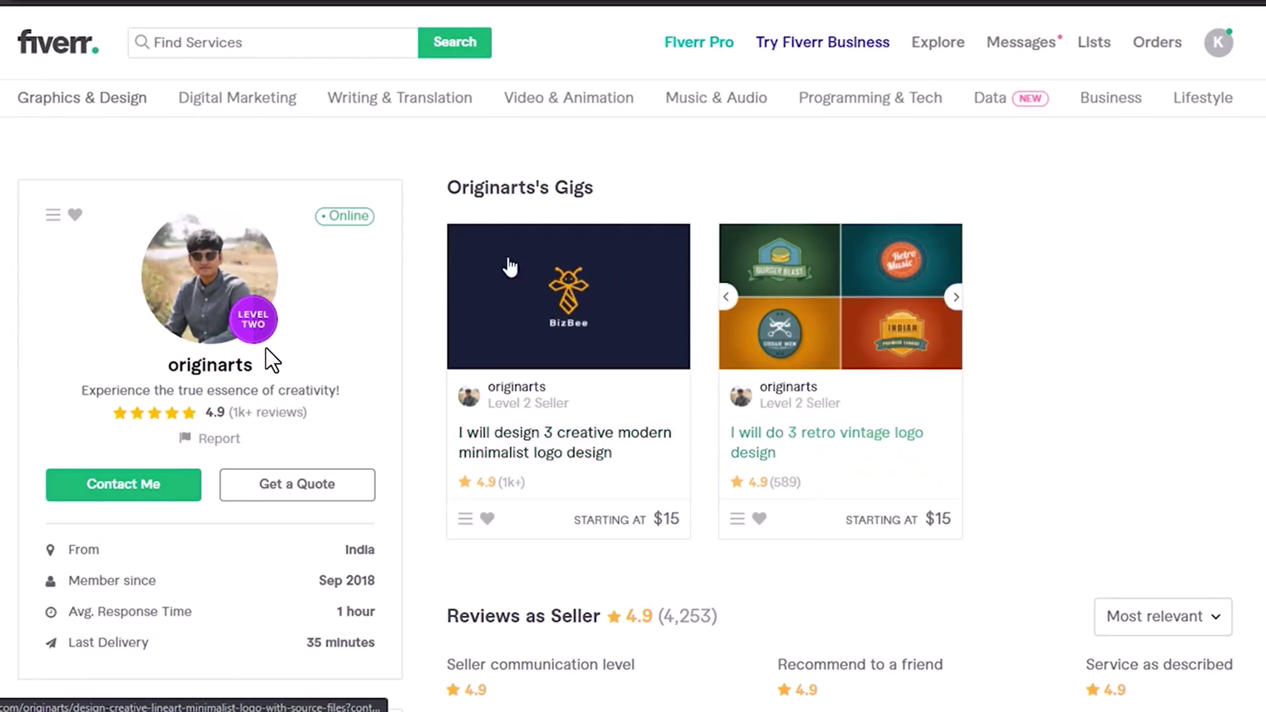
right_click(551, 263)
click(604, 279)
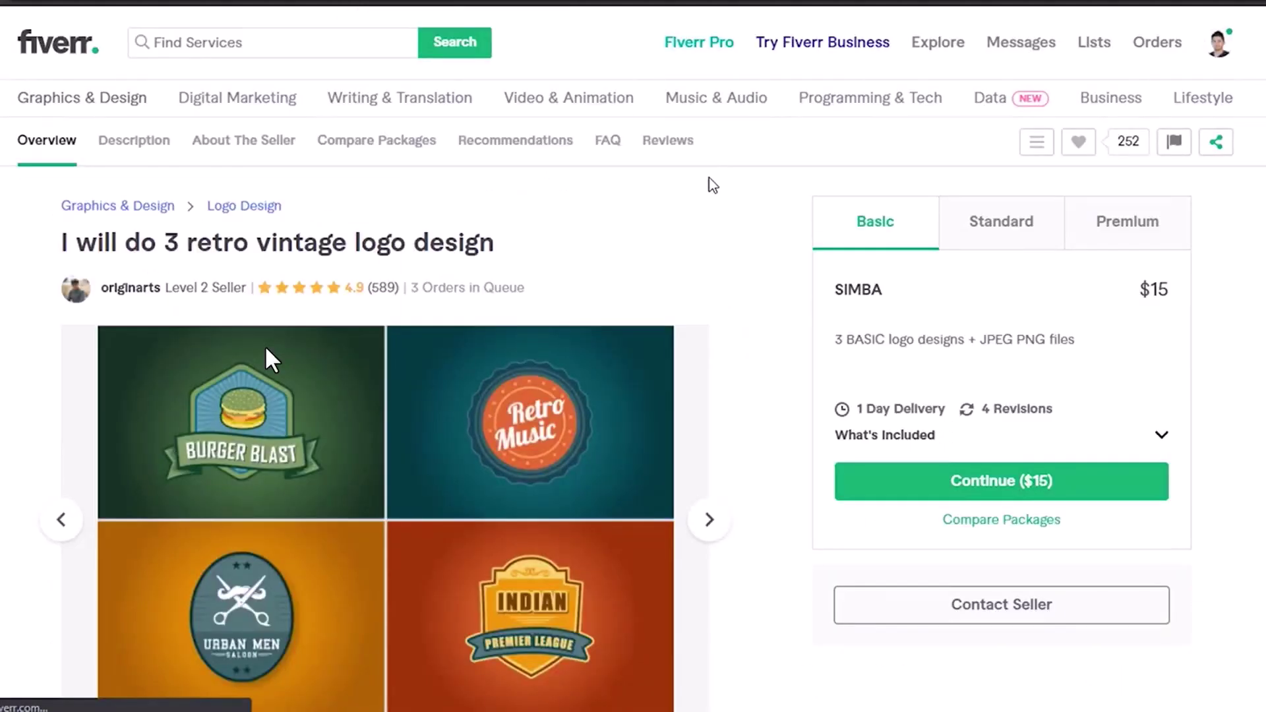
scroll(709, 184, down, 4)
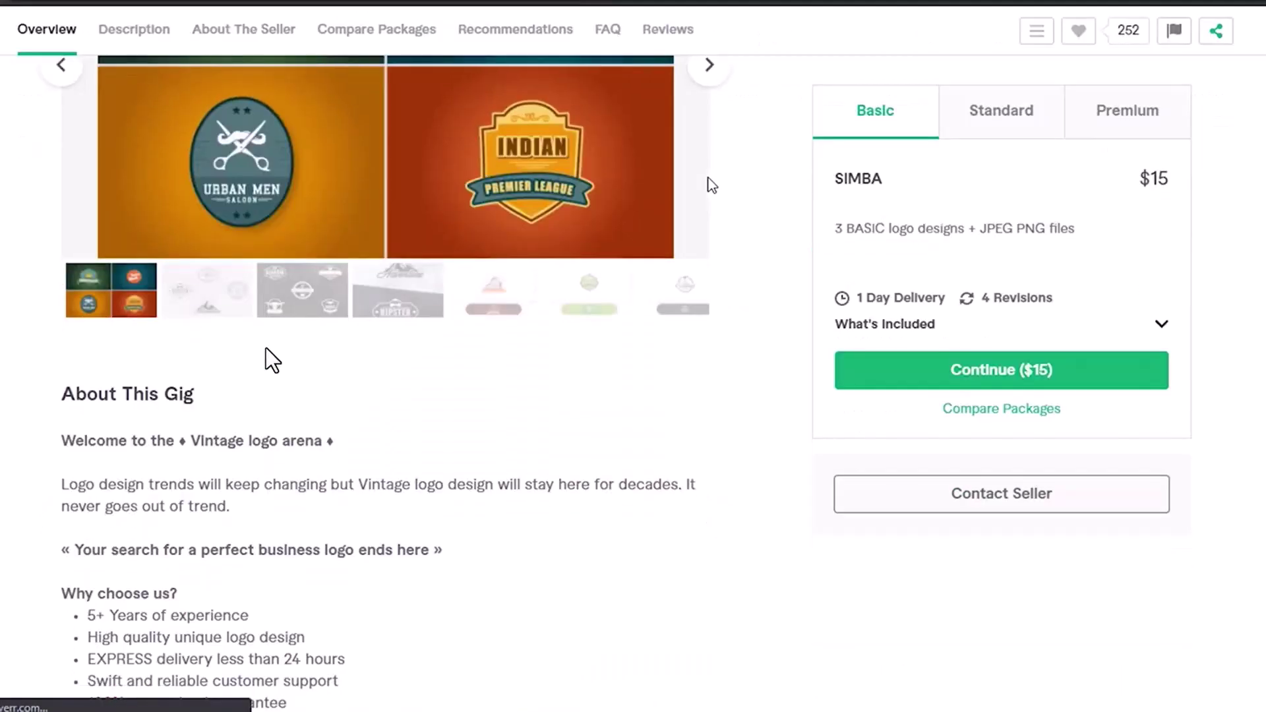
scroll(709, 185, up, 4)
scroll(520, 305, down, 2)
scroll(523, 311, up, 2)
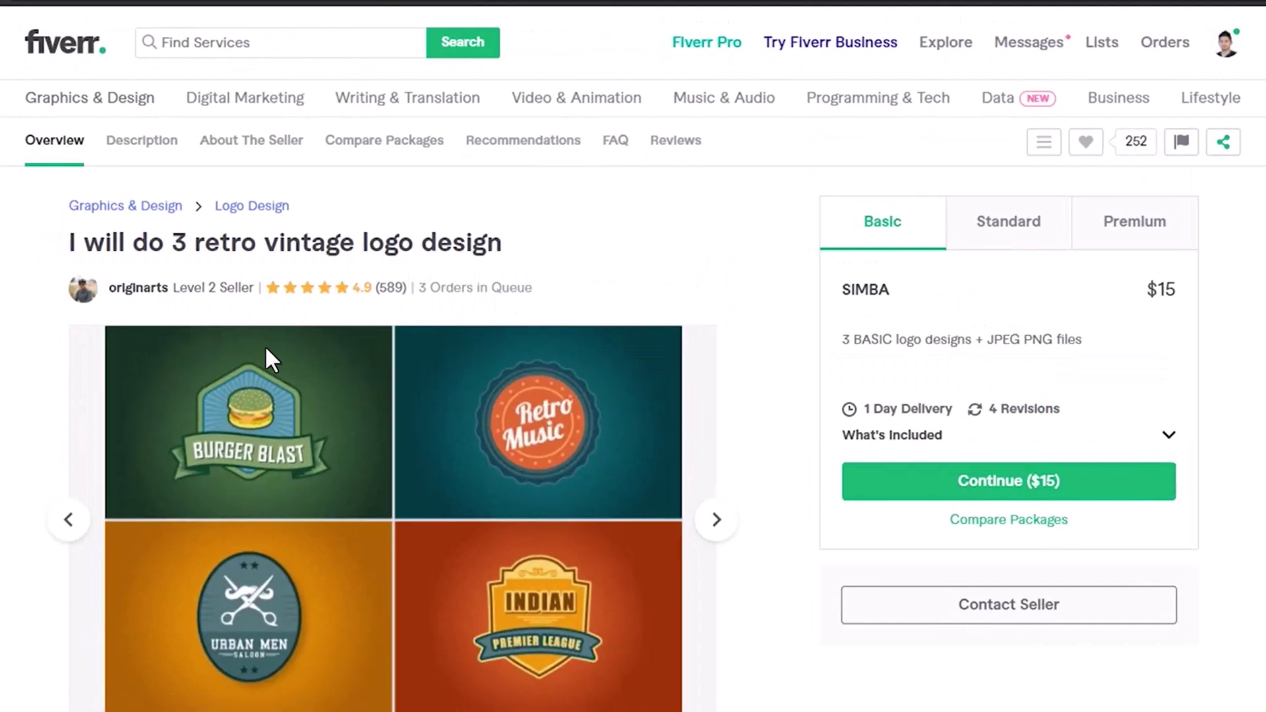
double_click(266, 351)
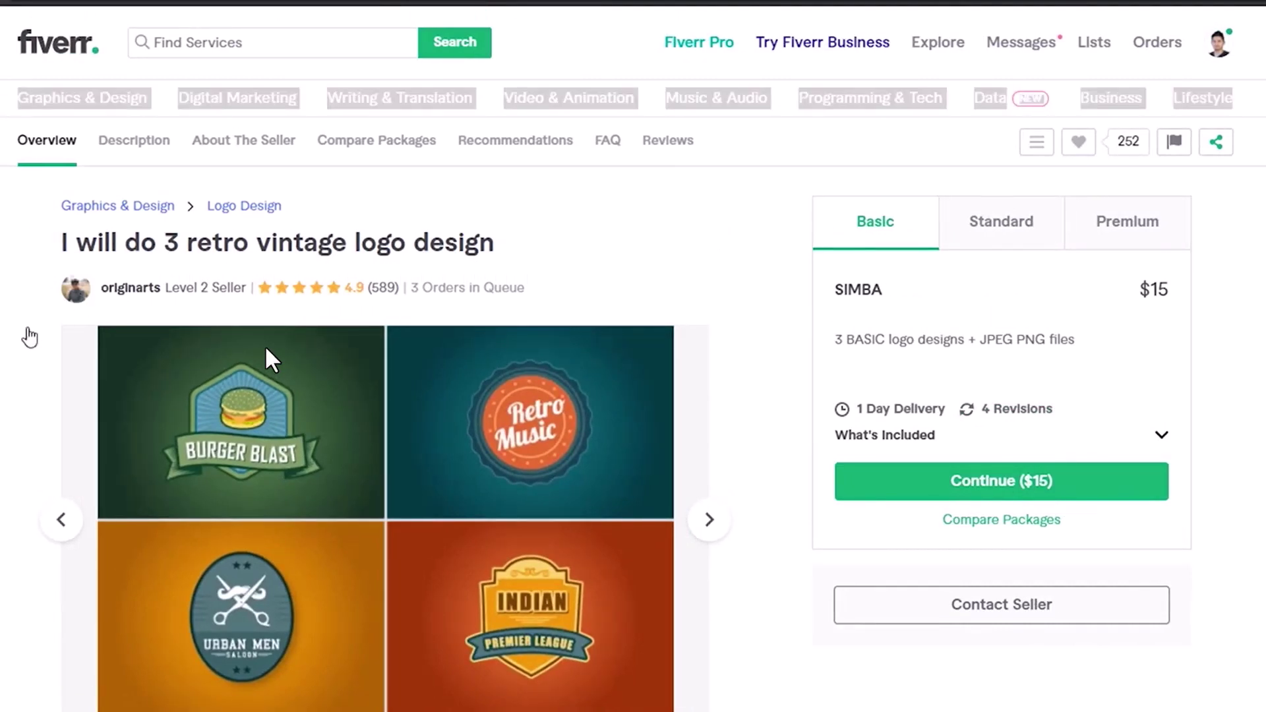
click(270, 360)
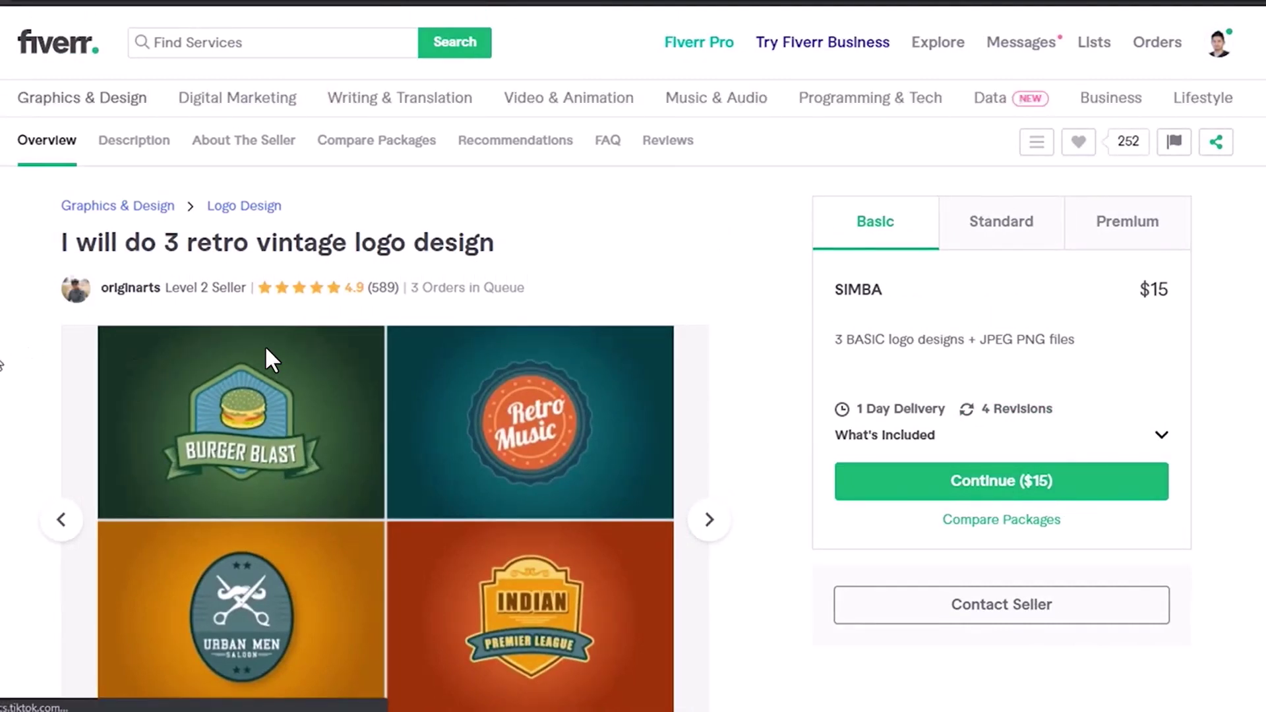
- Browse through the sample logo images in the retro vintage logo gig's gallery
scroll(270, 359, down, 2)
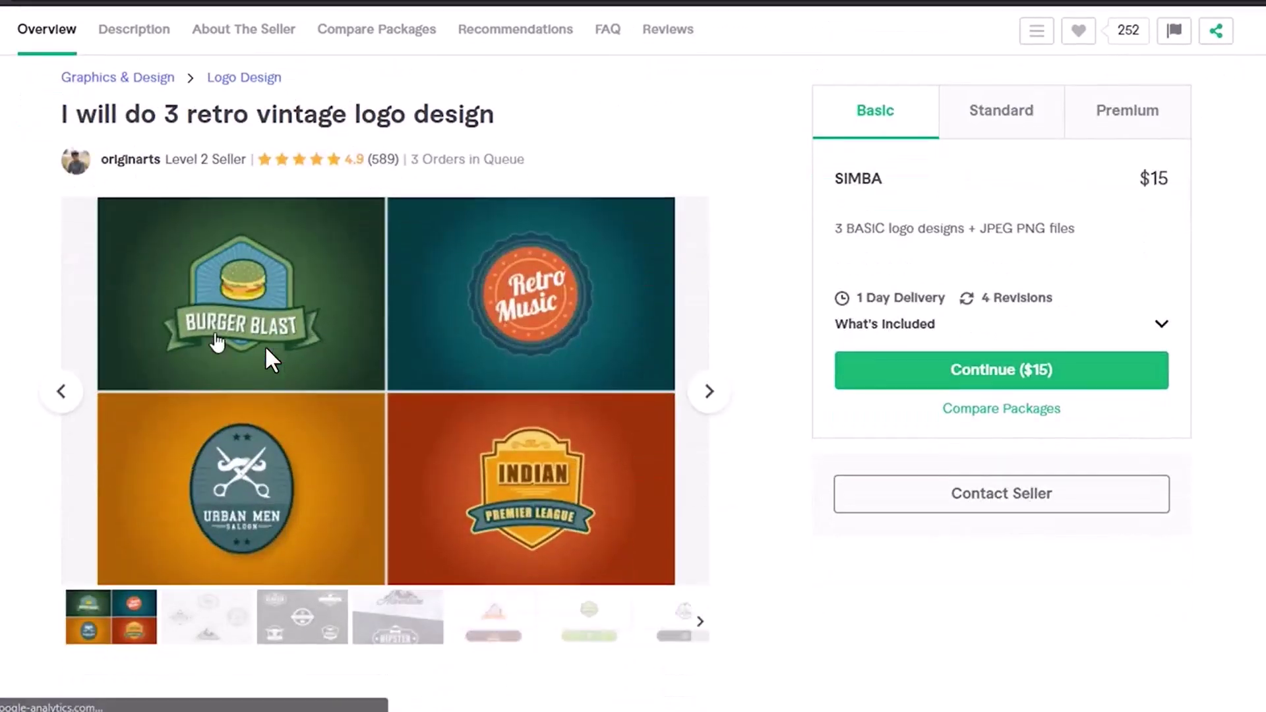
click(710, 382)
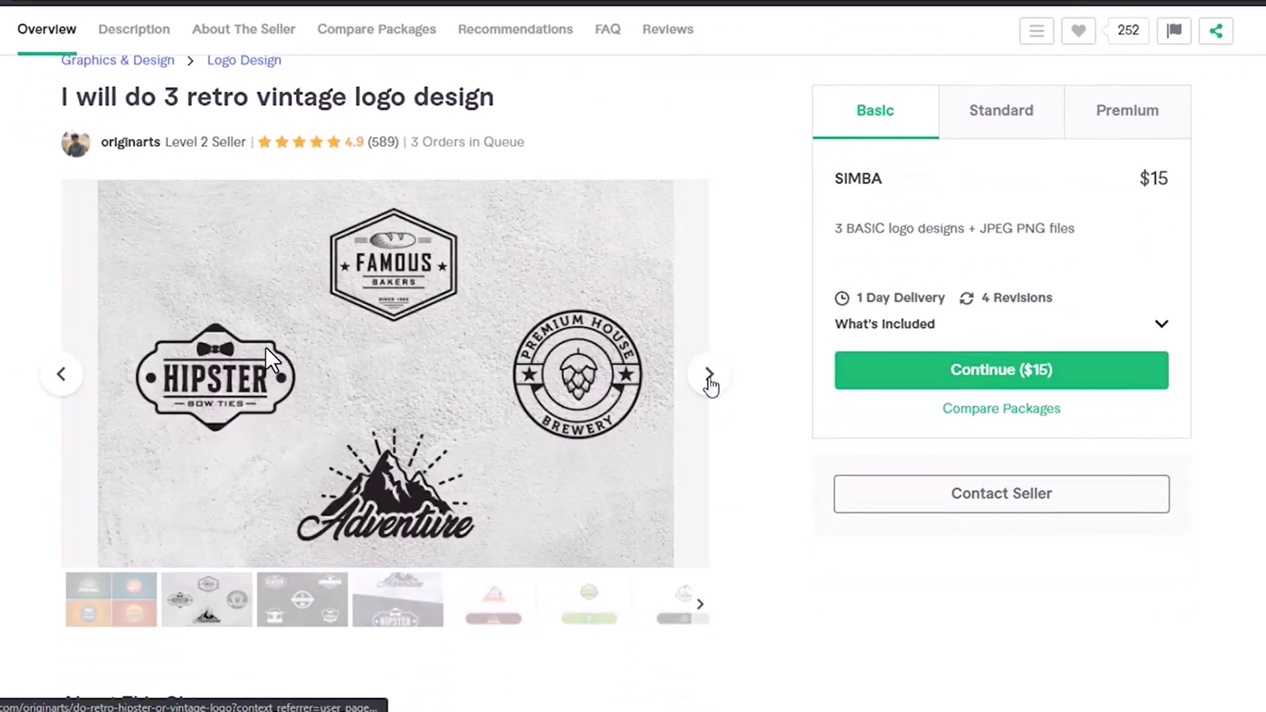
click(709, 381)
click(710, 381)
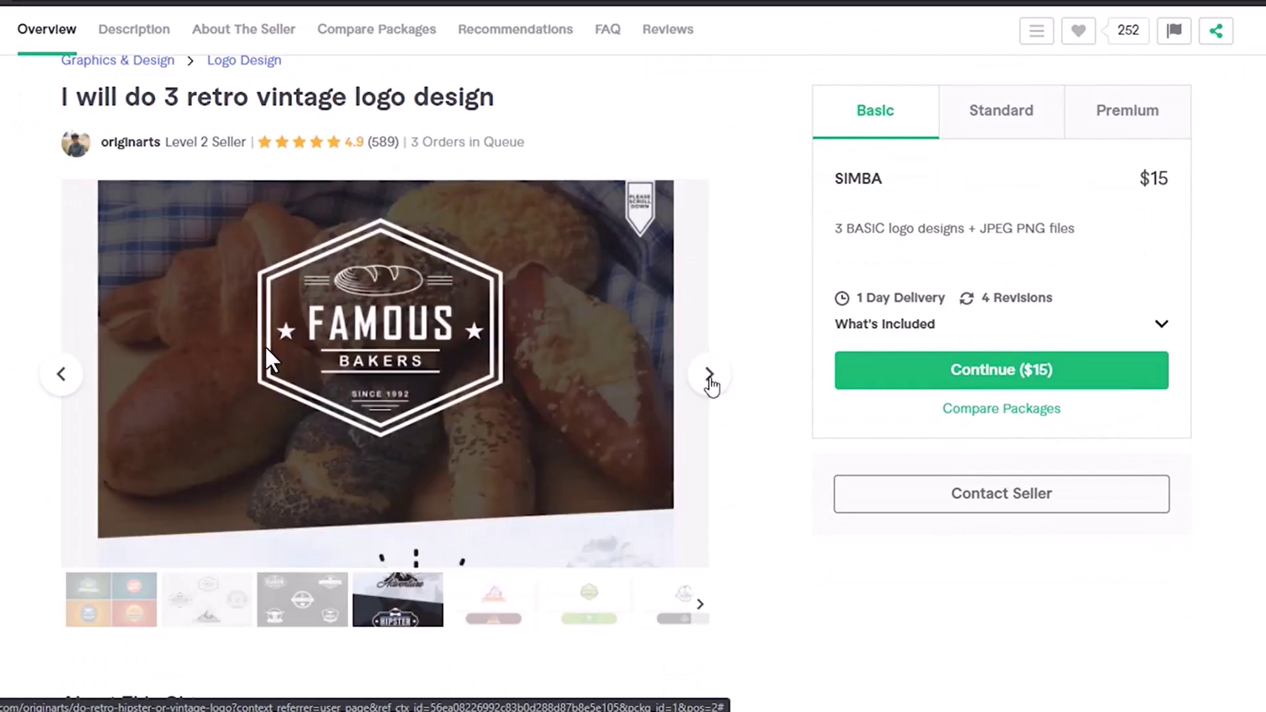
click(710, 381)
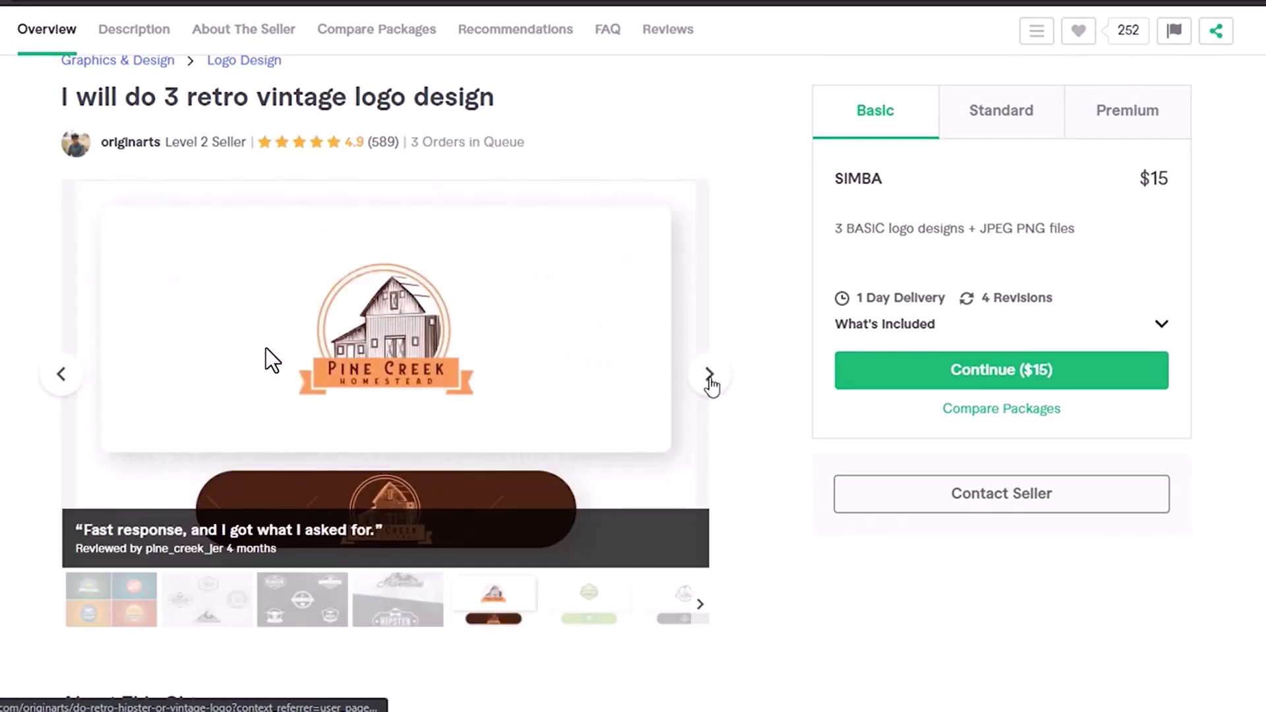
click(709, 381)
click(709, 381)
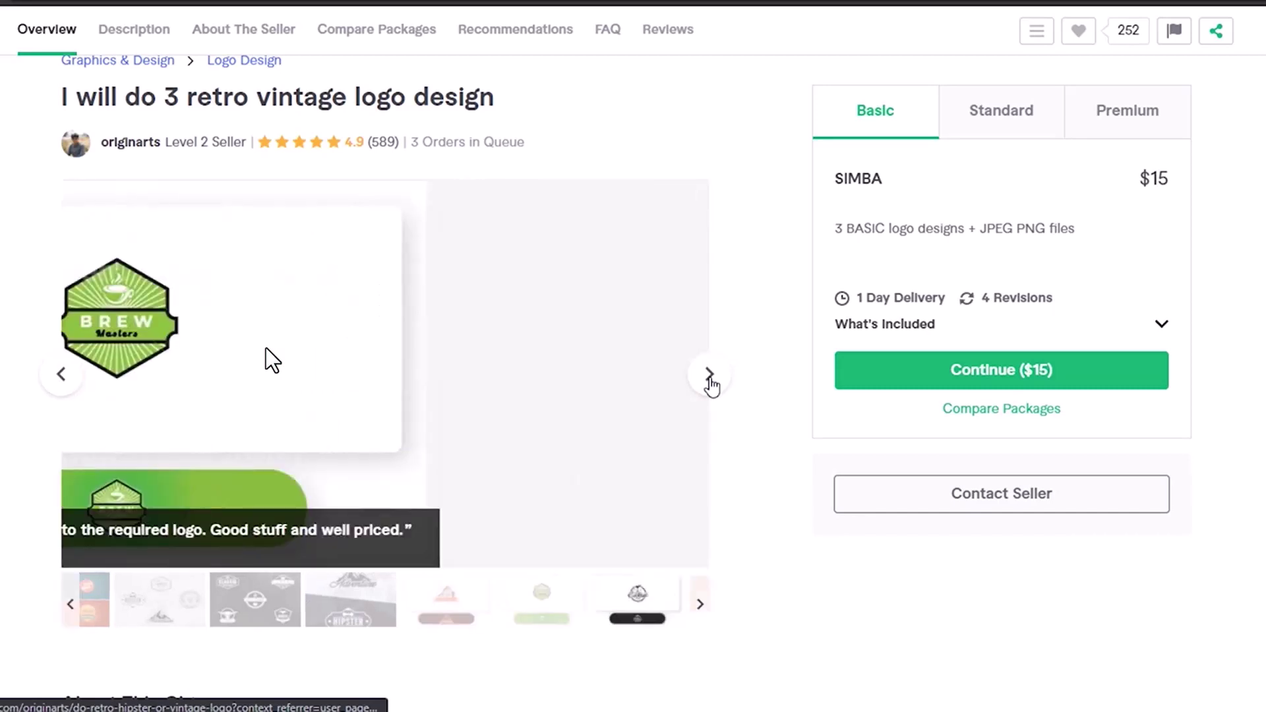
click(710, 381)
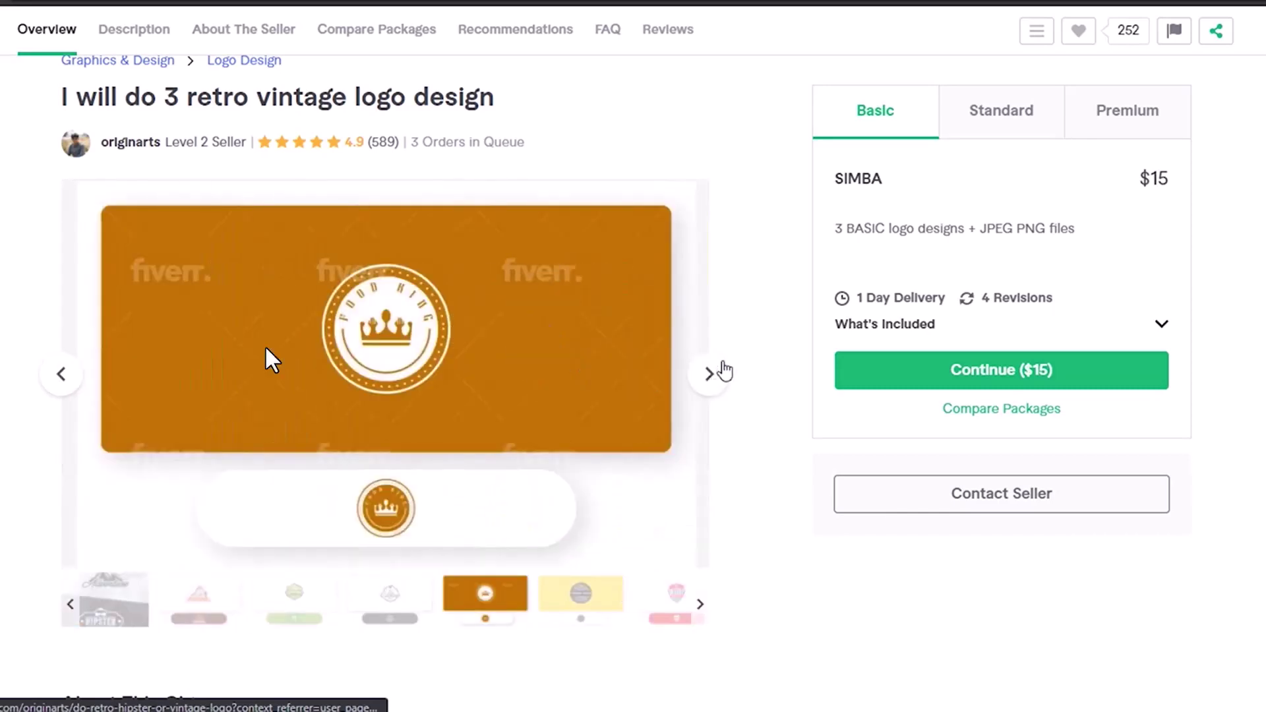
- Compare the prices and contents of the Basic, Standard and Premium packages in the retro vintage logo gig
click(994, 131)
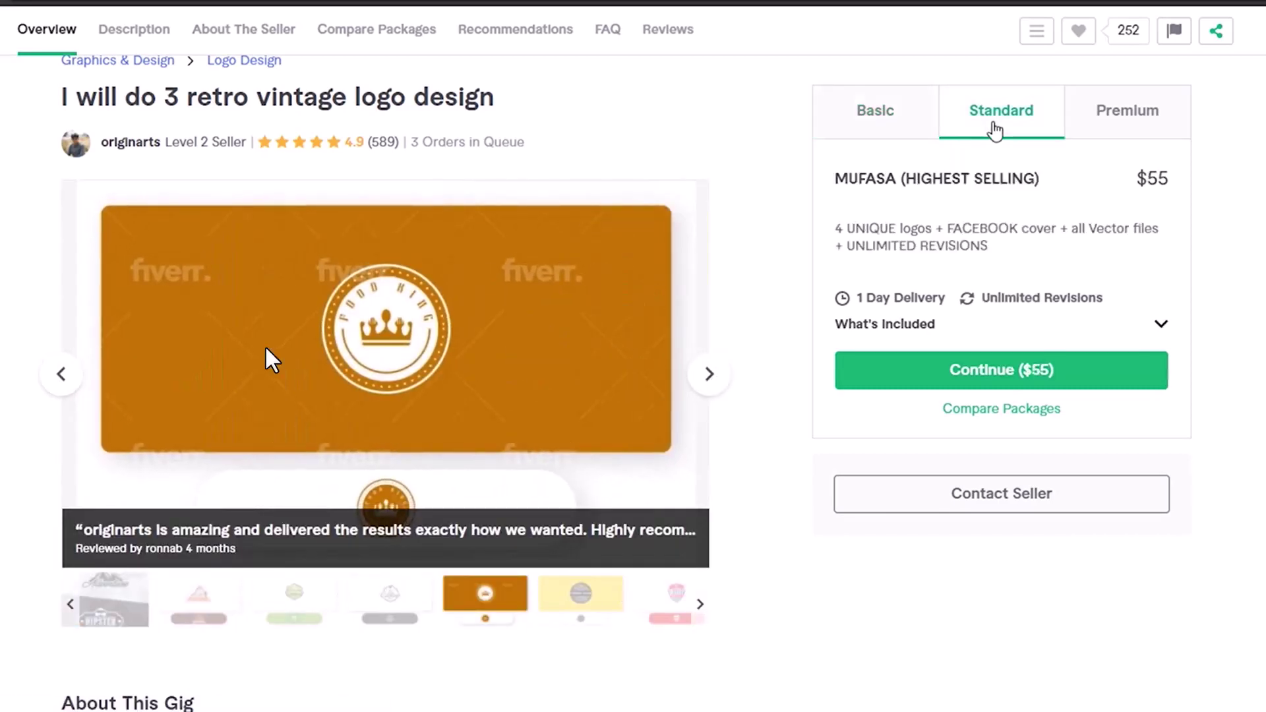
click(1113, 119)
click(884, 112)
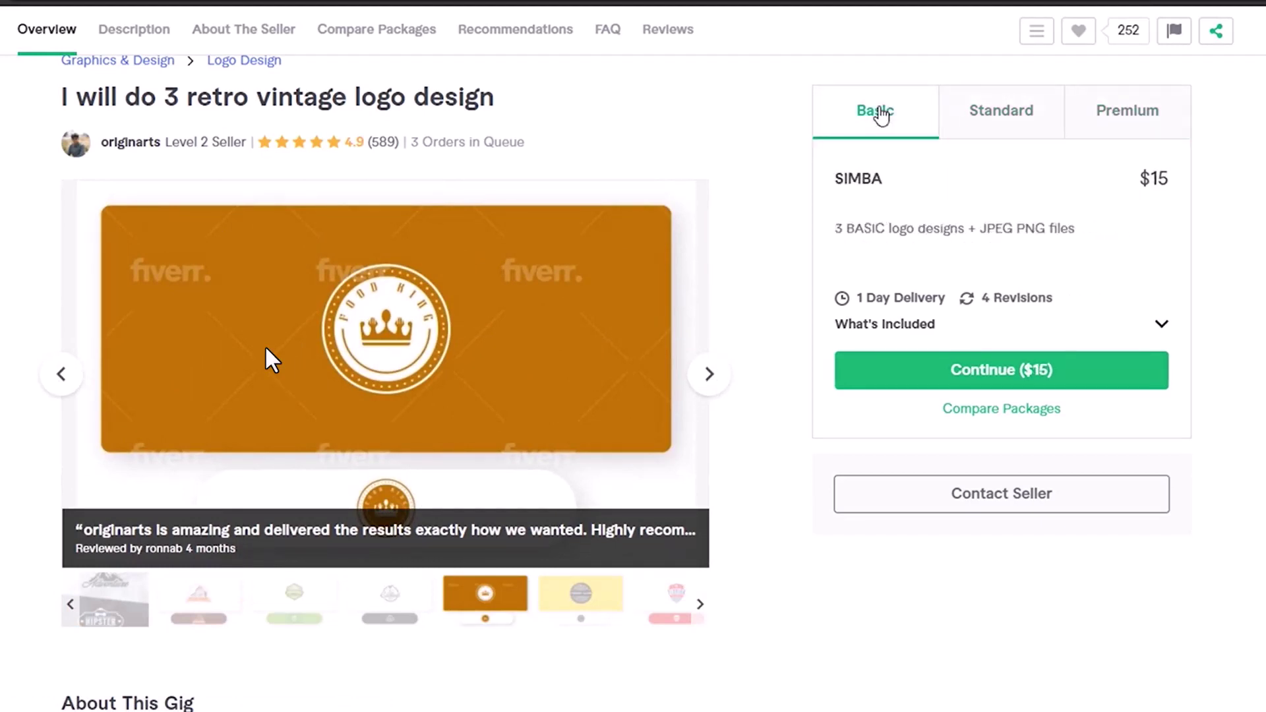
click(983, 121)
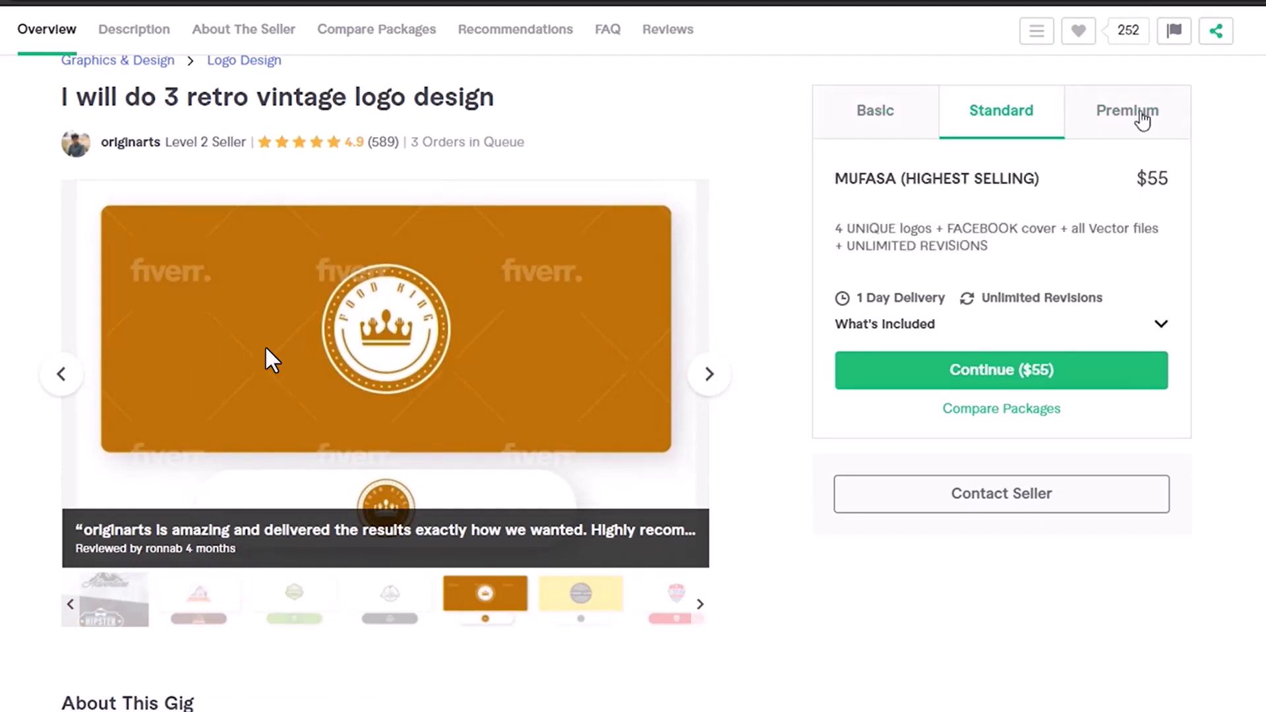
click(1142, 118)
click(884, 106)
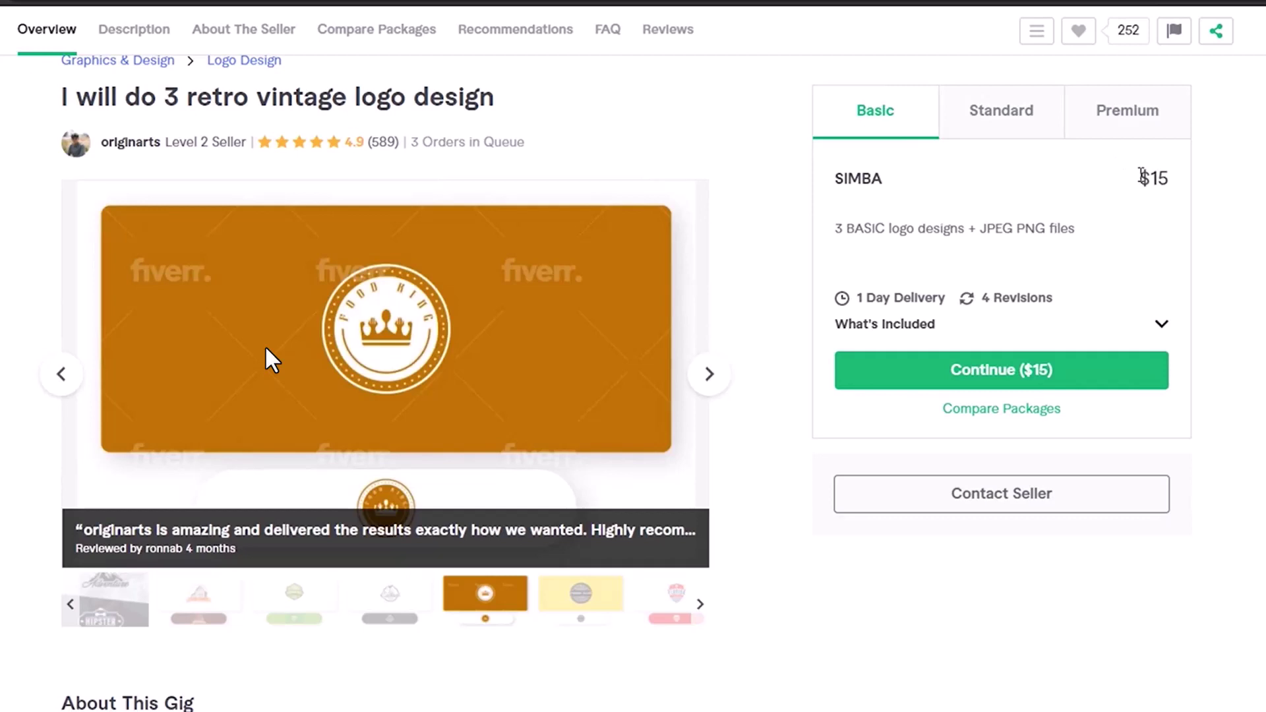
drag(1140, 176, 1174, 183)
click(992, 119)
click(1125, 120)
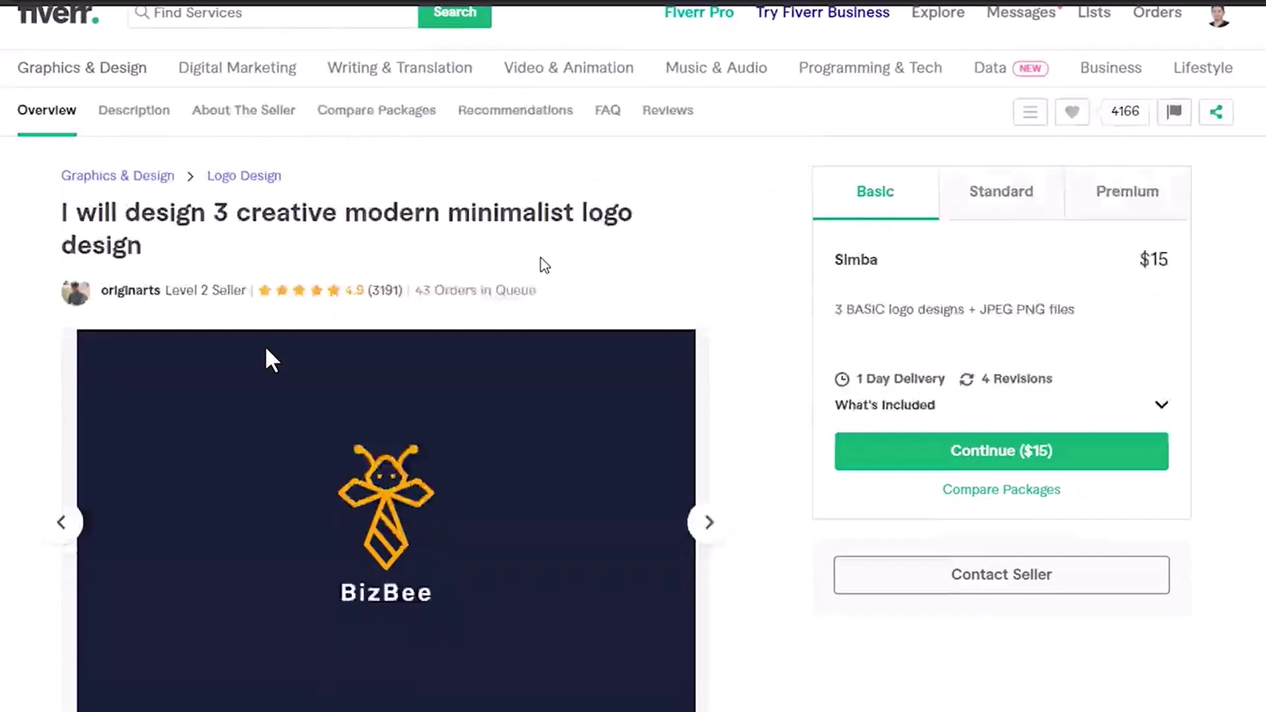
- Browse through the sample logo images in the modern minimalist logo gig's gallery
scroll(542, 258, down, 5)
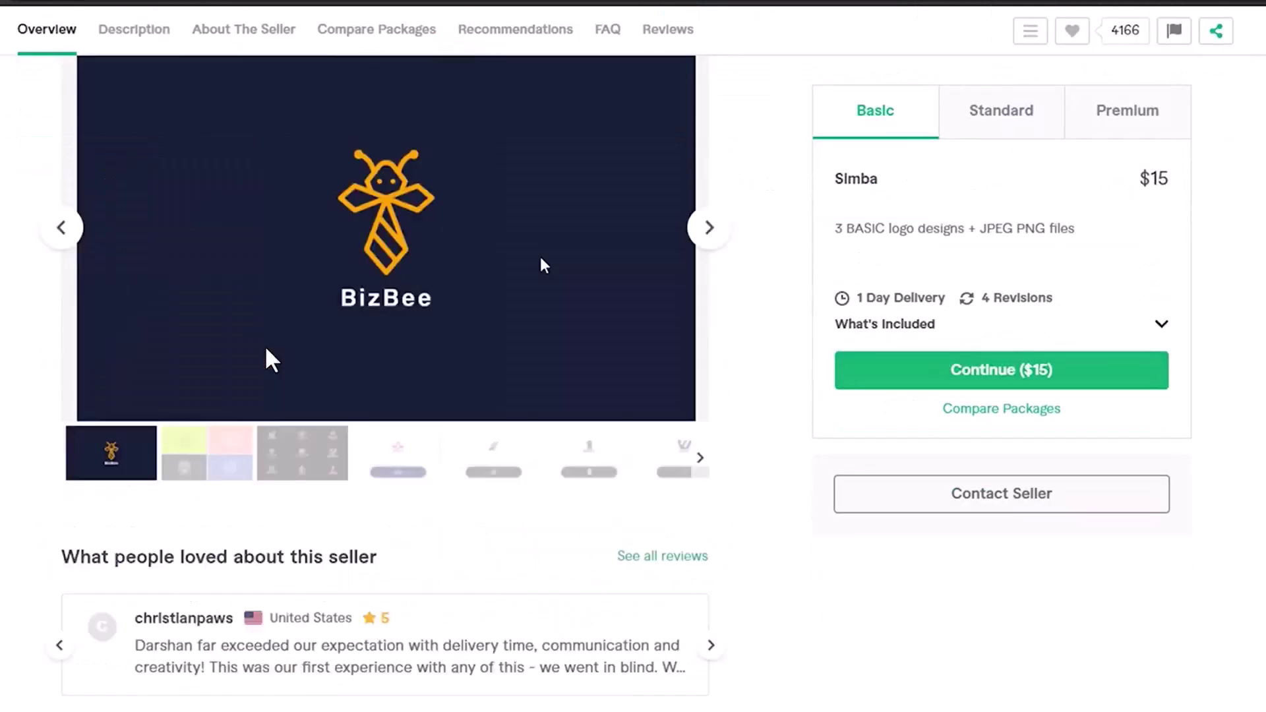
scroll(593, 317, up, 3)
click(707, 404)
click(709, 408)
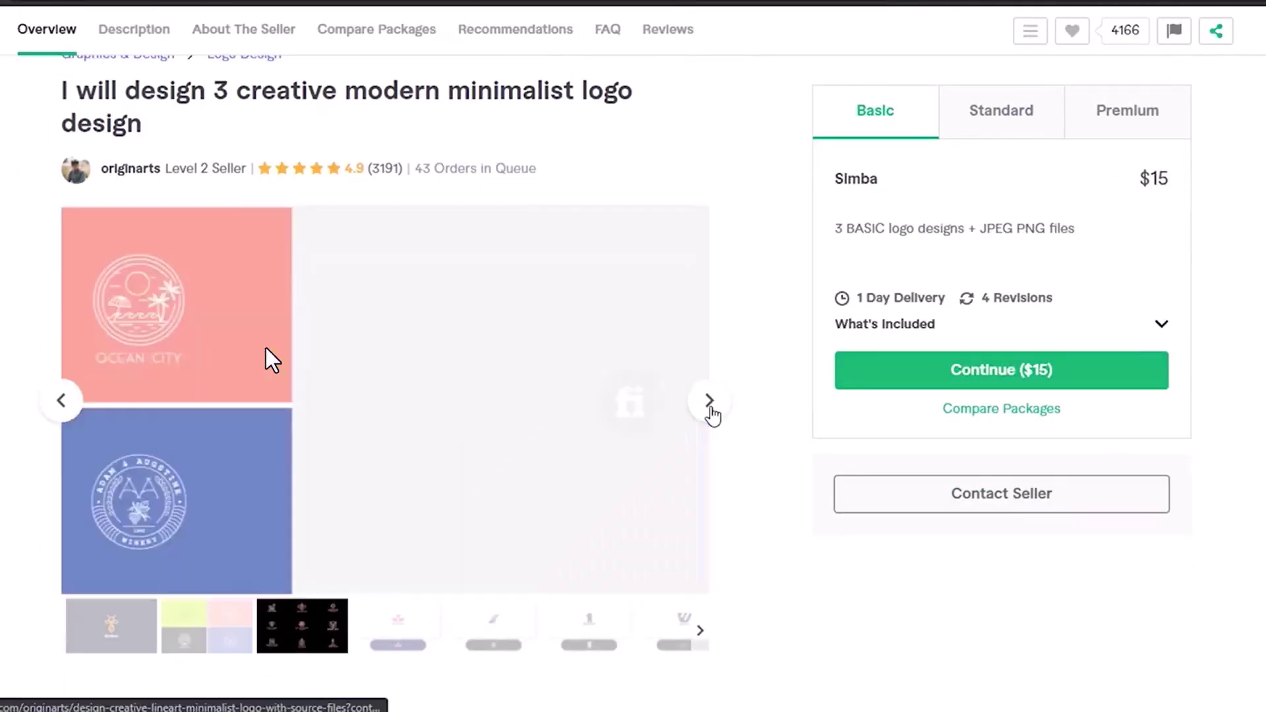
click(710, 412)
click(711, 409)
click(711, 409)
click(711, 409)
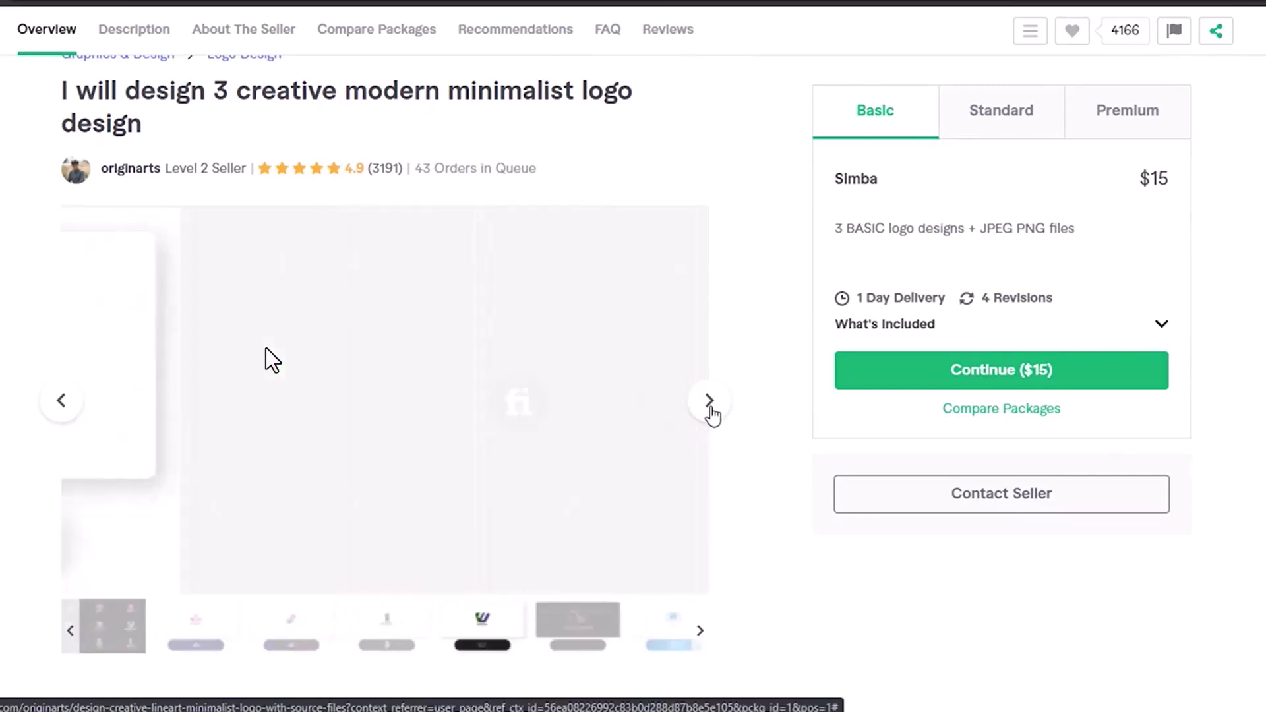
click(710, 409)
click(710, 409)
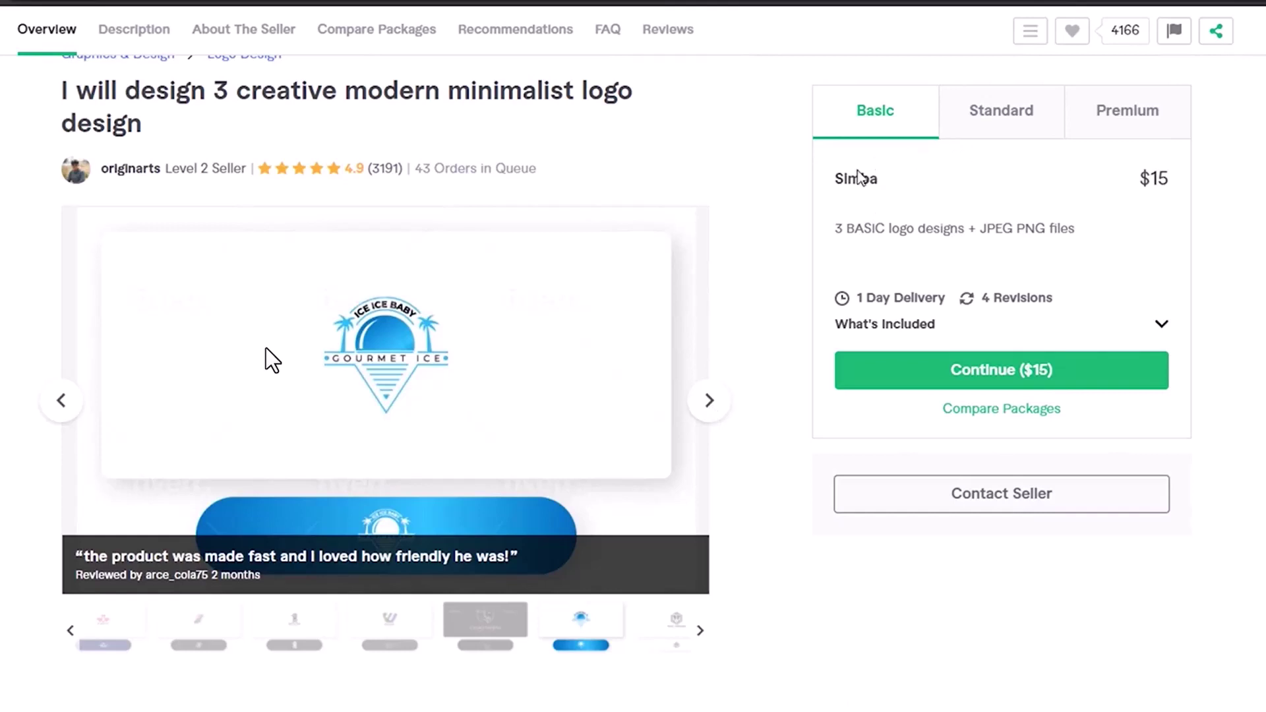
- Examine the price and included logos of the Basic, Standard and Premium packages in the modern minimalist logo gig
drag(1135, 177, 1191, 177)
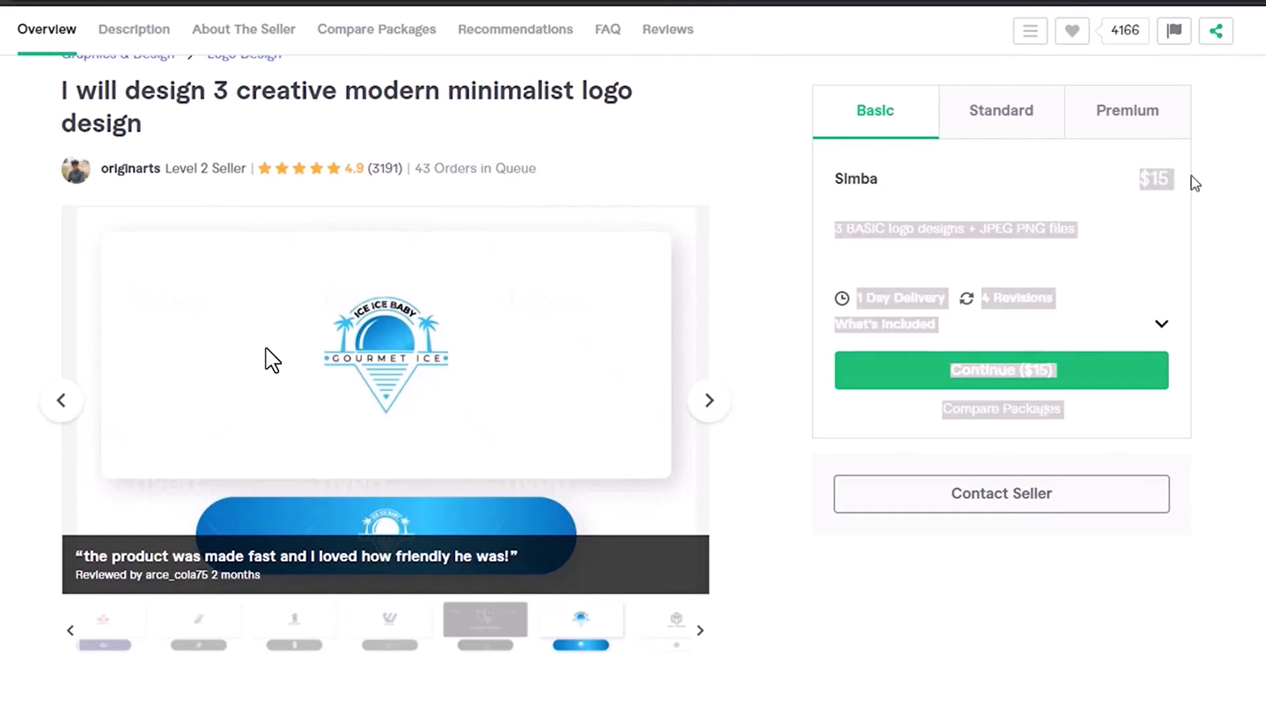
click(1168, 175)
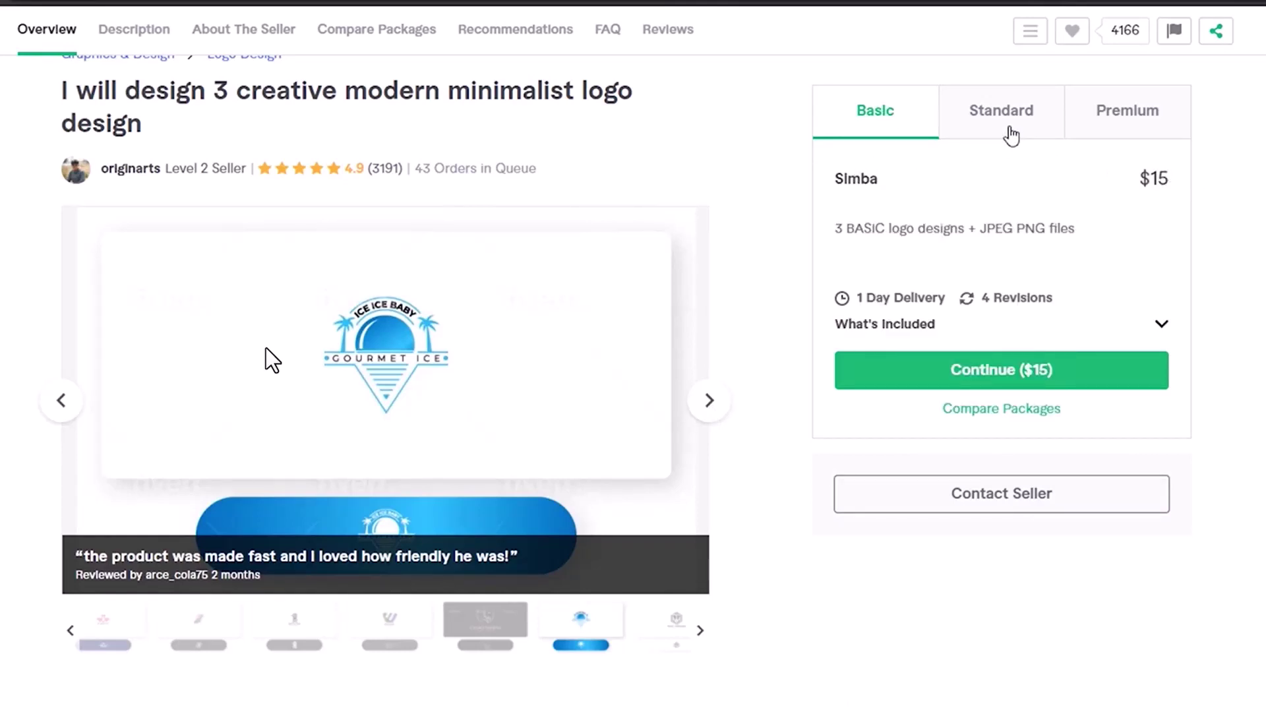
drag(834, 226, 958, 228)
click(1002, 104)
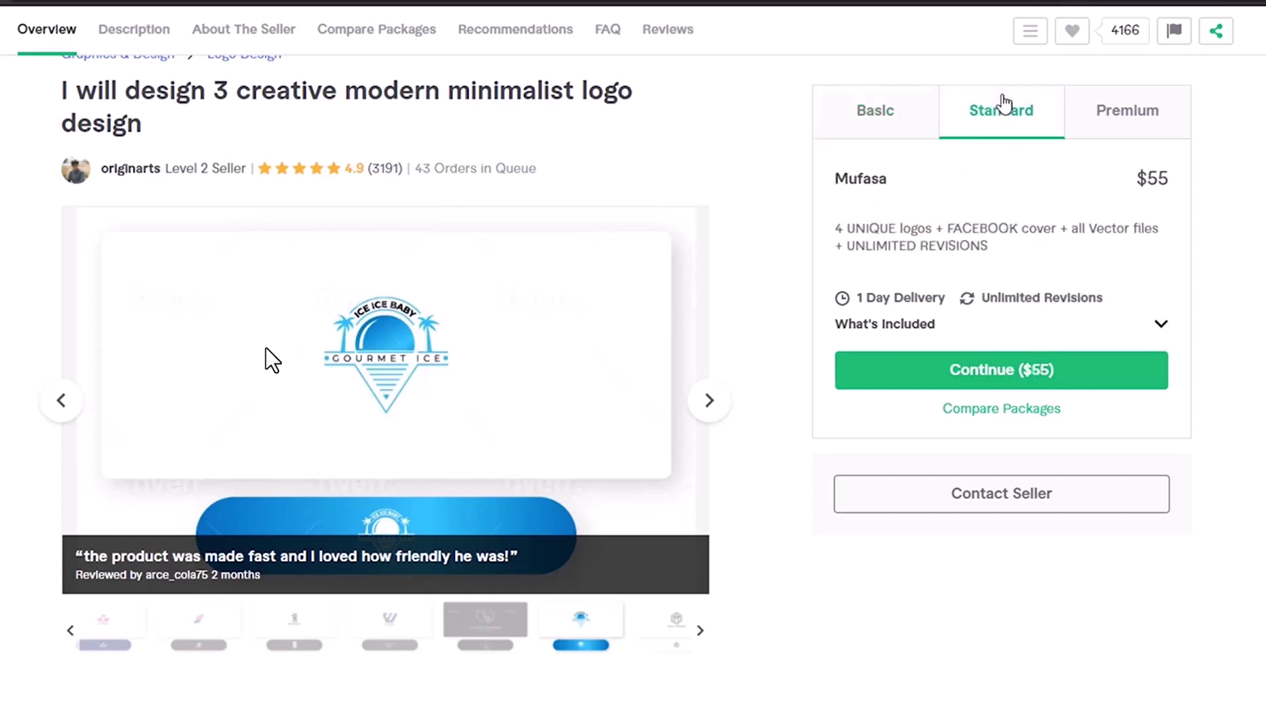
drag(835, 228, 929, 226)
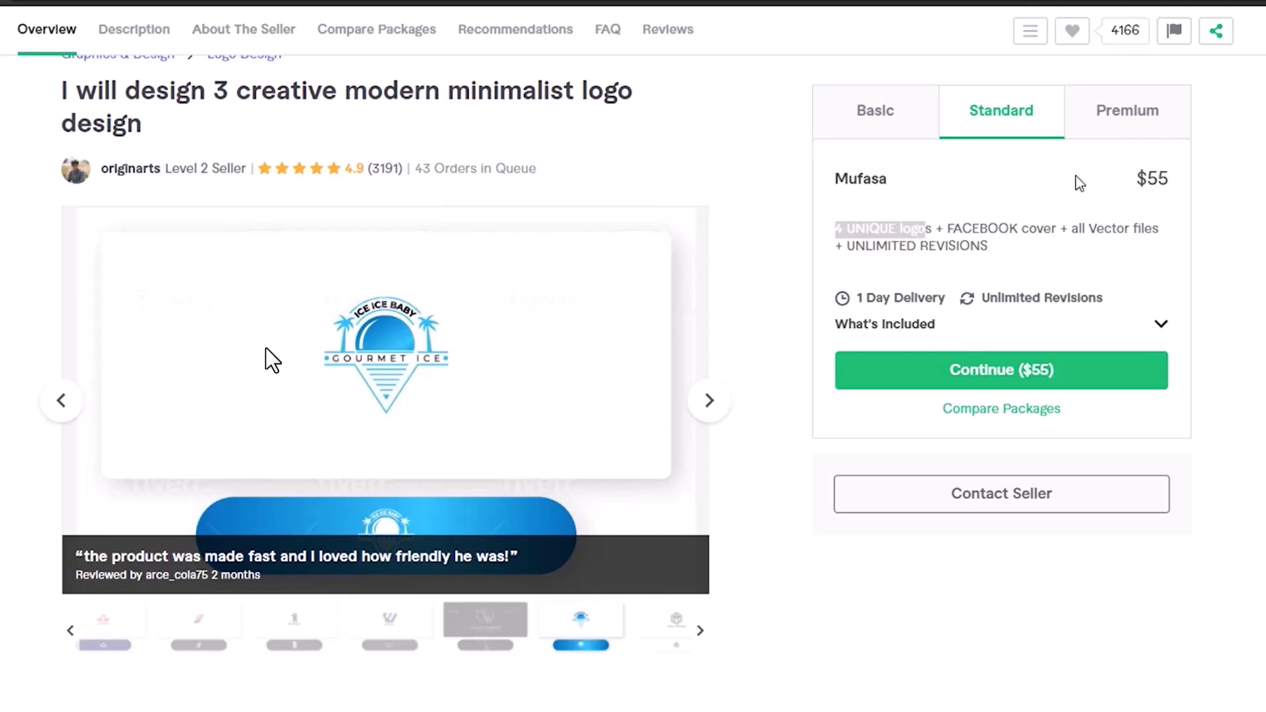
click(1151, 185)
click(1137, 117)
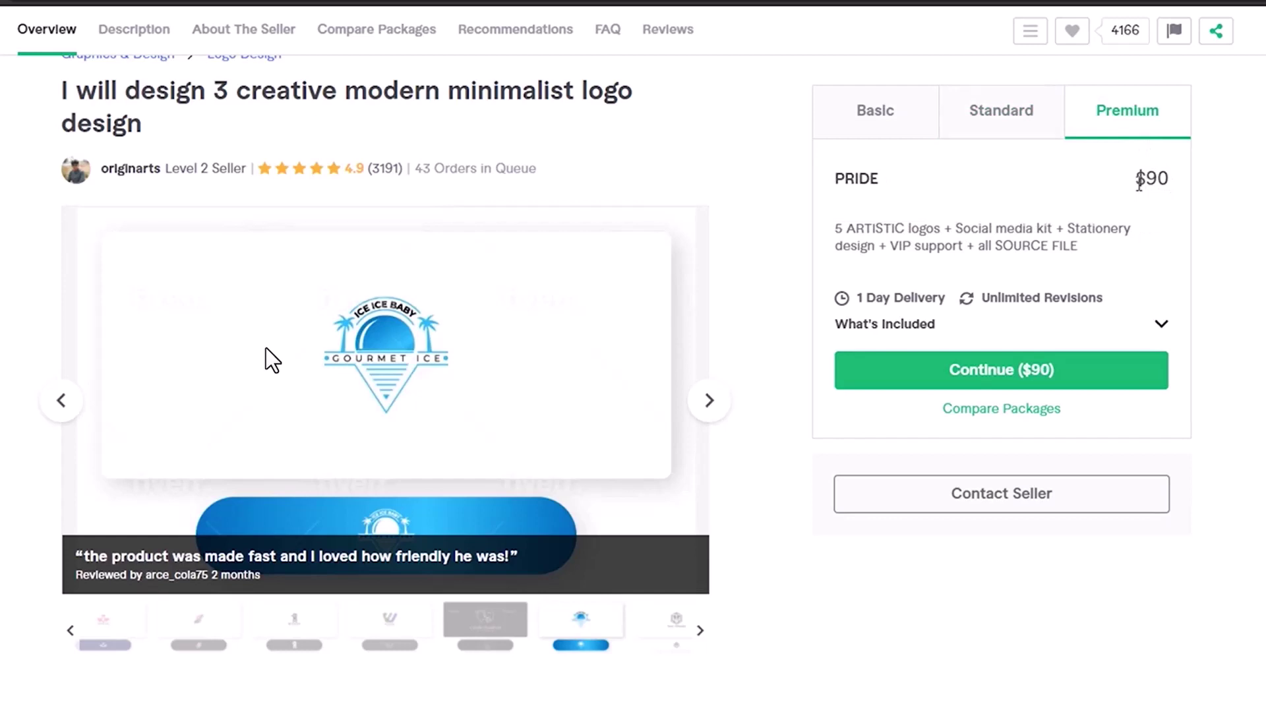
drag(1138, 181, 1166, 182)
drag(836, 227, 954, 230)
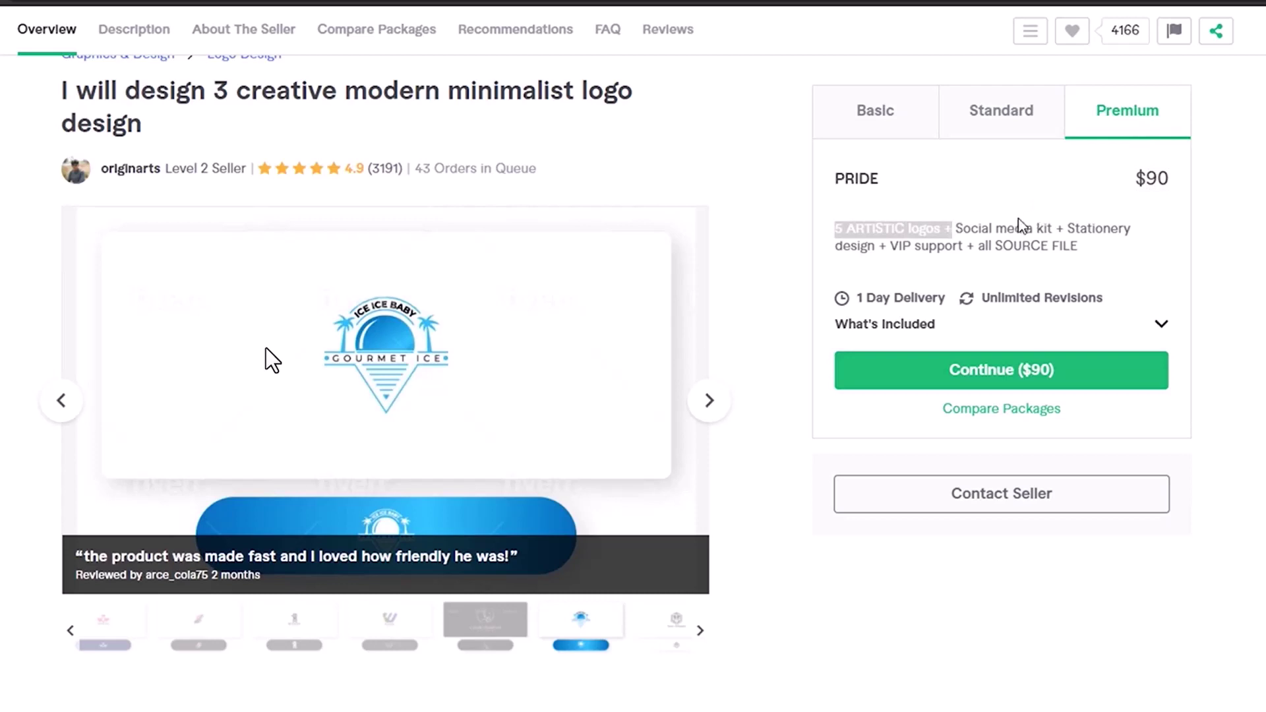
click(902, 124)
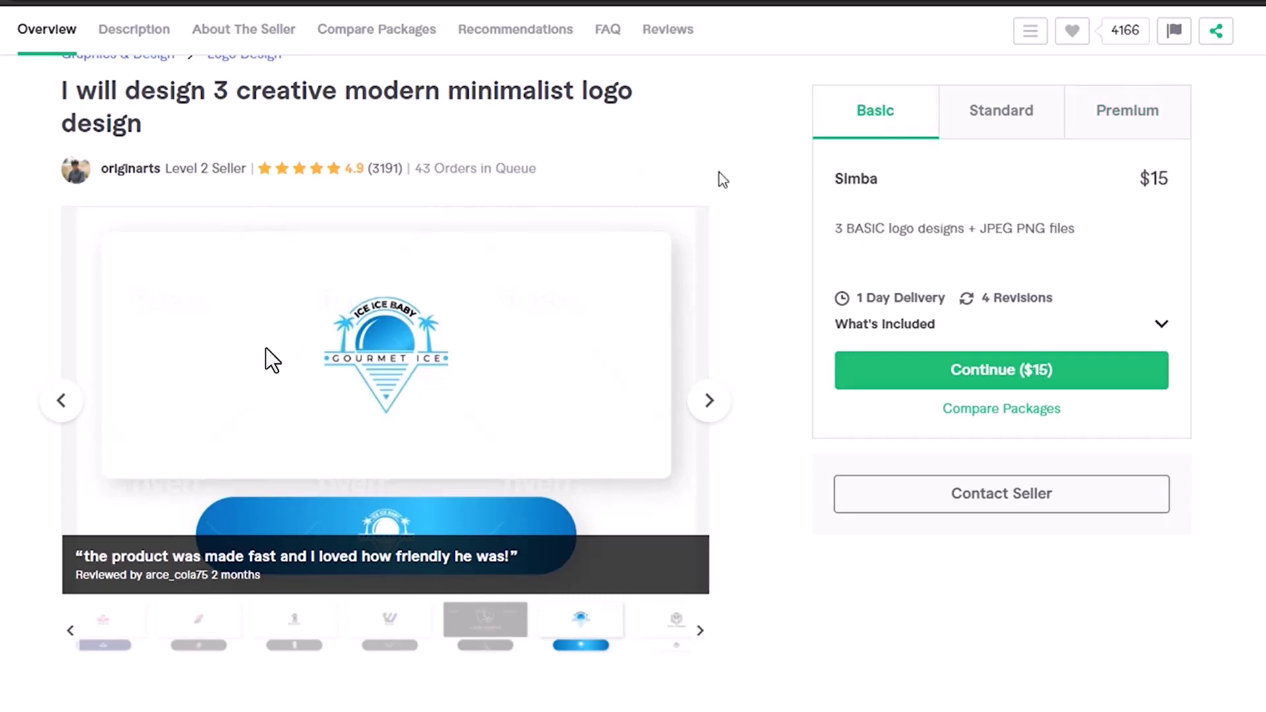
- Read the modern minimalist logo gig's description, including its style and file format details
scroll(666, 206, down, 10)
scroll(659, 210, up, 8)
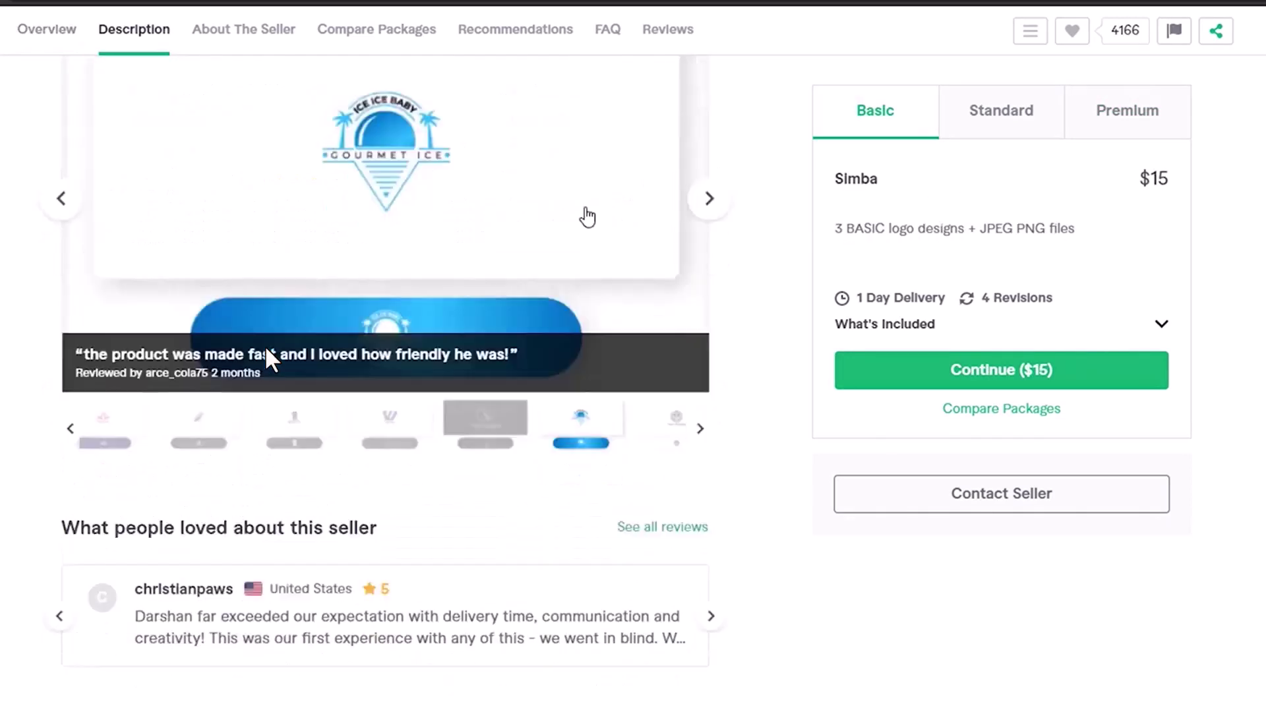
scroll(585, 215, down, 10)
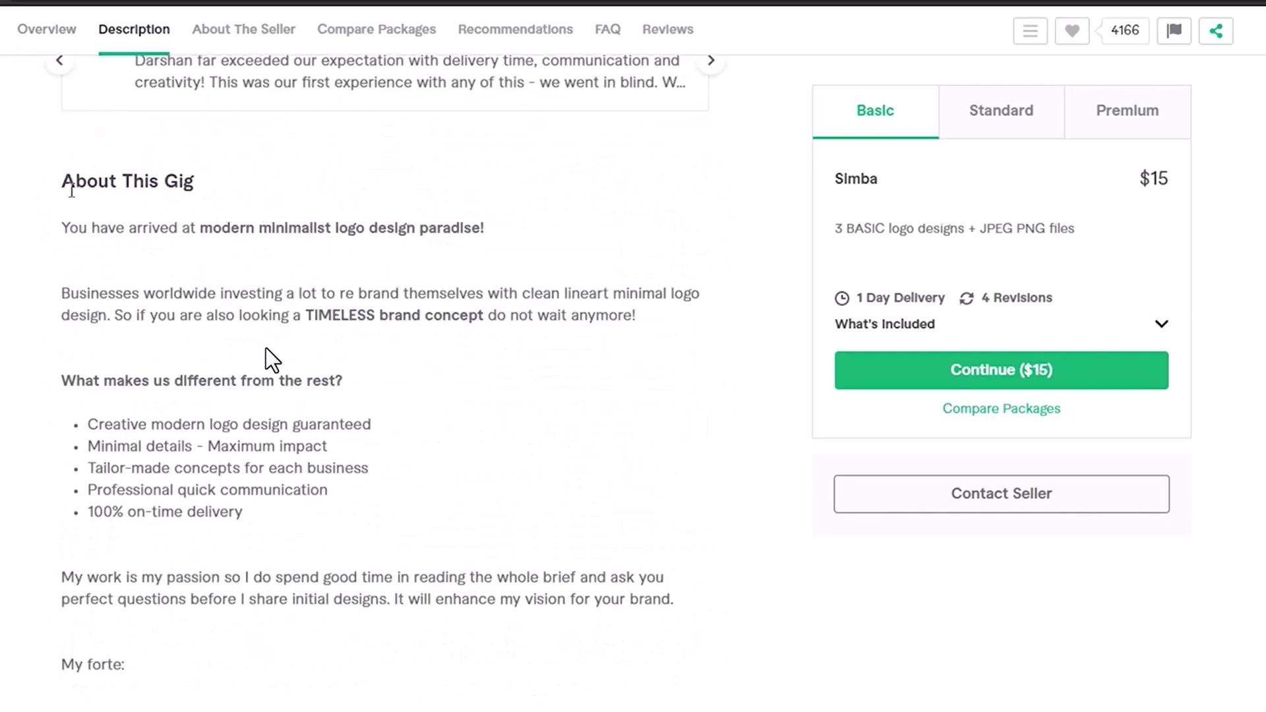
drag(66, 227, 484, 228)
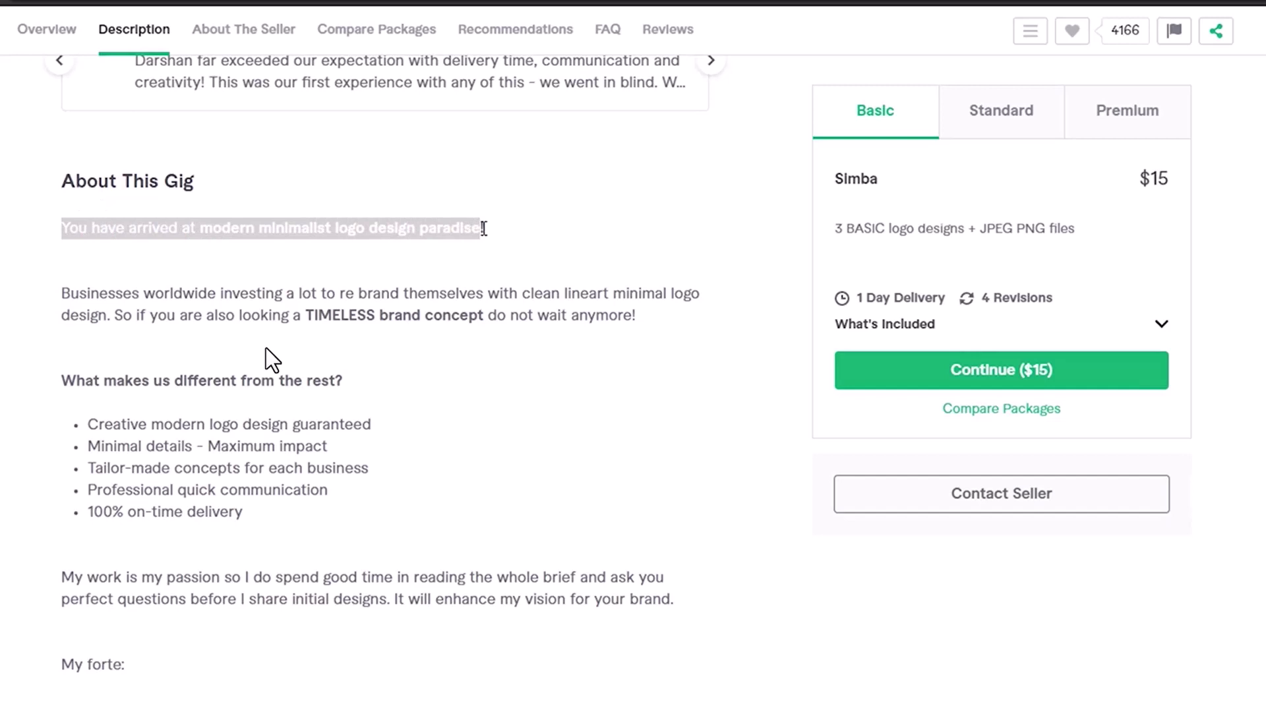
click(486, 232)
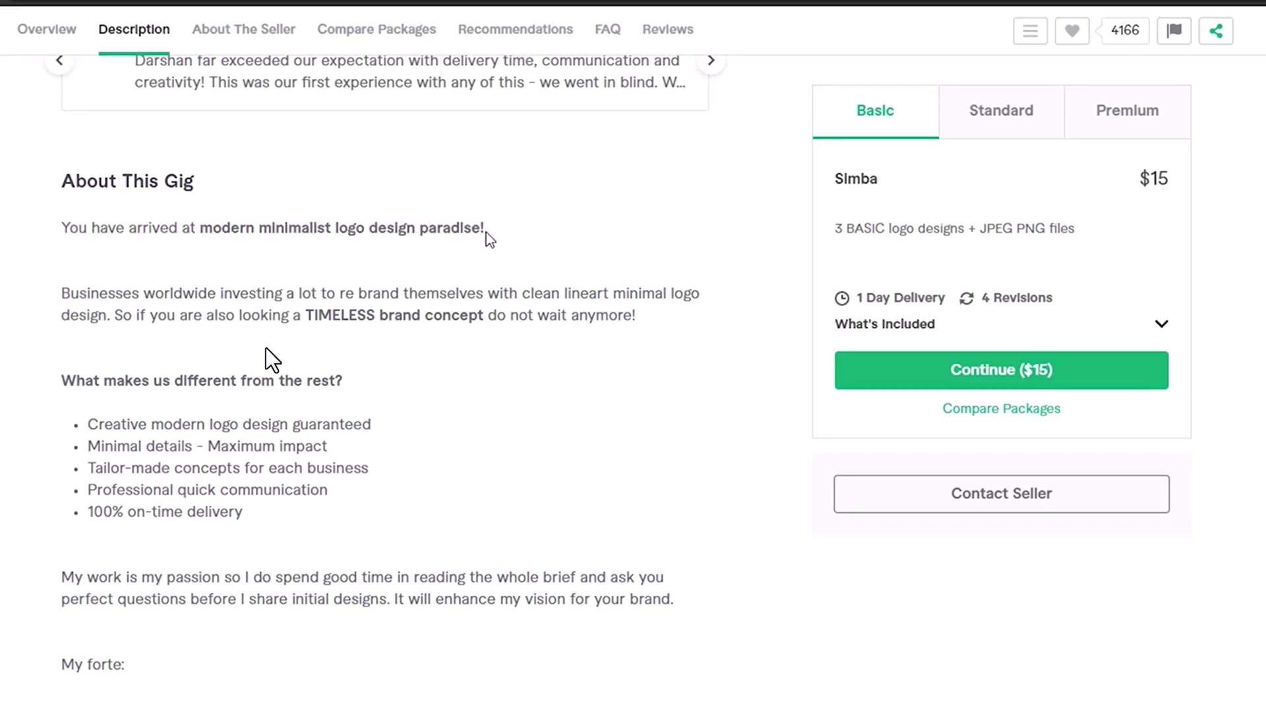
scroll(486, 236, down, 3)
drag(57, 298, 700, 602)
click(559, 446)
scroll(317, 323, down, 2)
scroll(266, 350, down, 10)
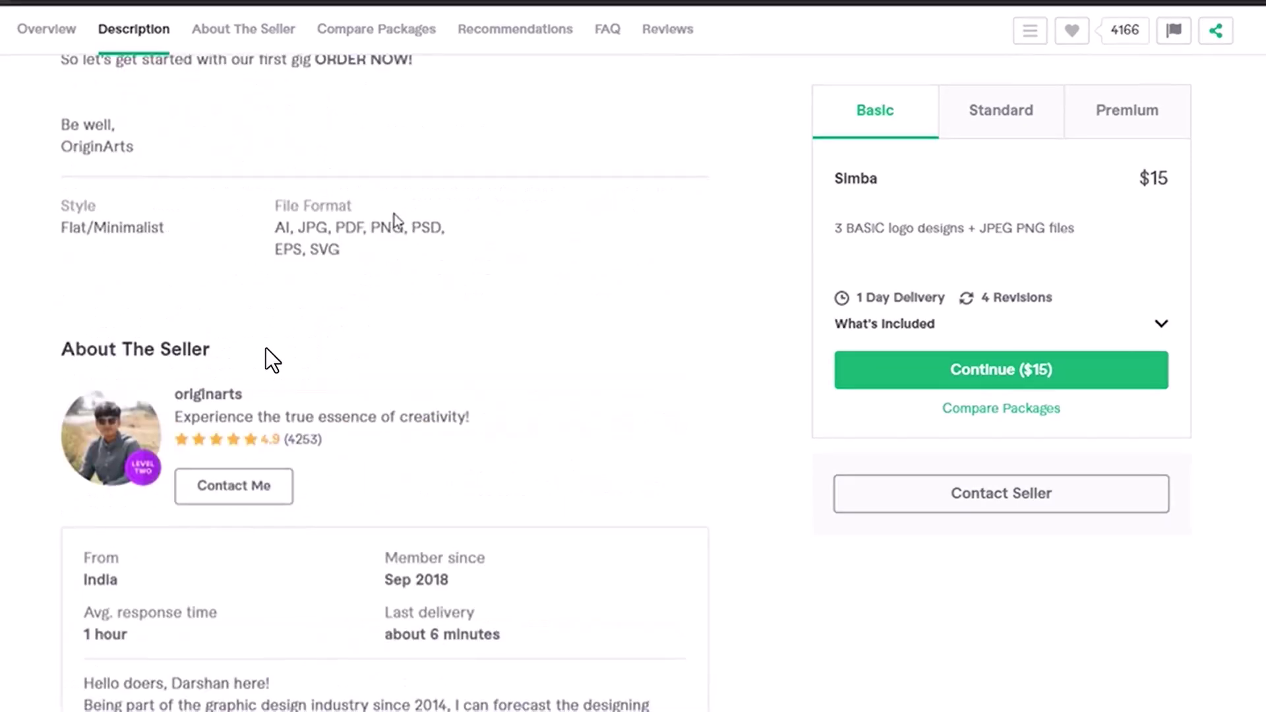
scroll(271, 360, up, 2)
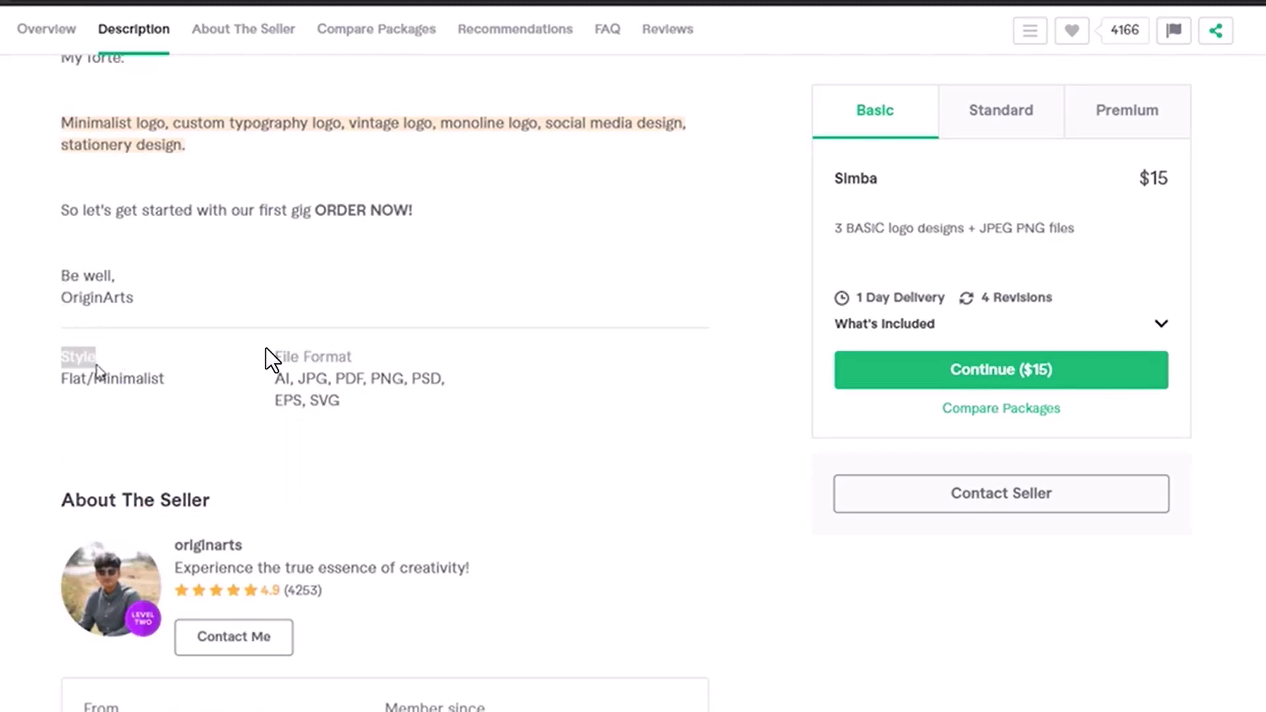
- Check the style and file formats listed below the modern minimalist logo gig's description
drag(57, 382, 107, 379)
click(152, 379)
drag(60, 381, 150, 379)
click(152, 379)
double_click(283, 379)
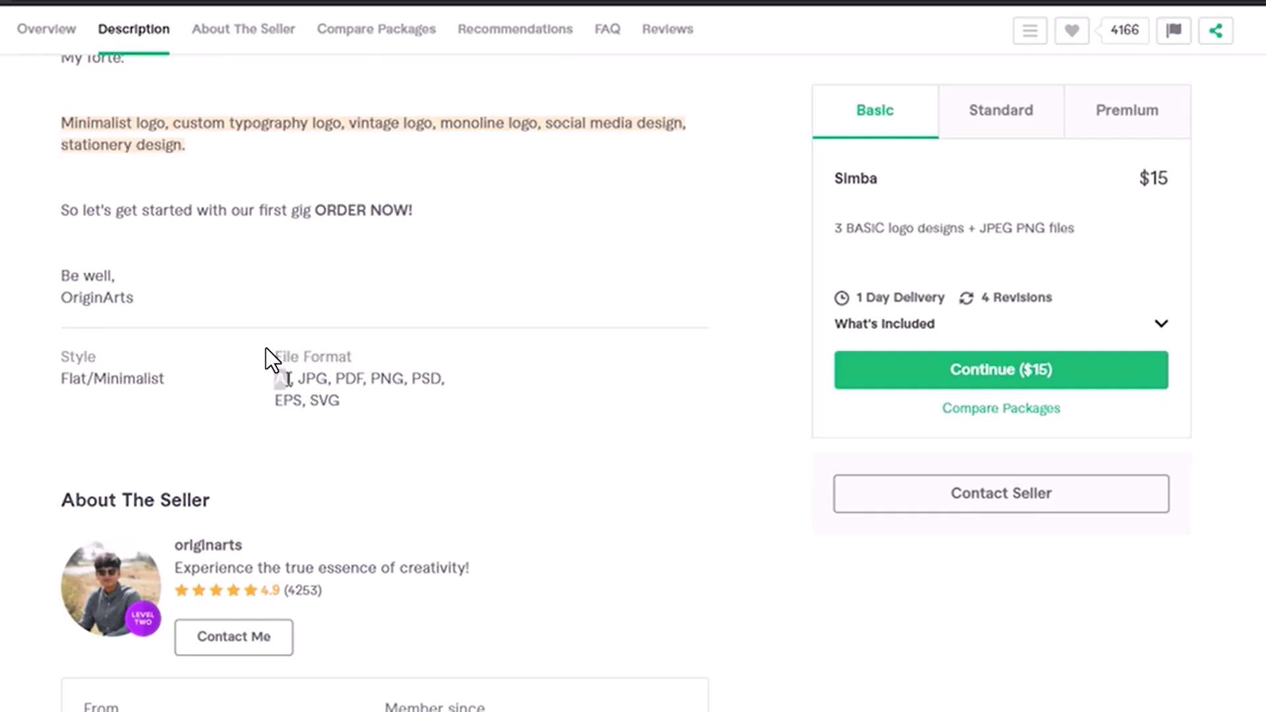
drag(298, 379, 321, 379)
click(337, 379)
drag(276, 400, 334, 399)
click(342, 377)
- Examine the seller's country, response time, last delivery, membership date and introduction text in the About The Seller section
scroll(344, 379, down, 1)
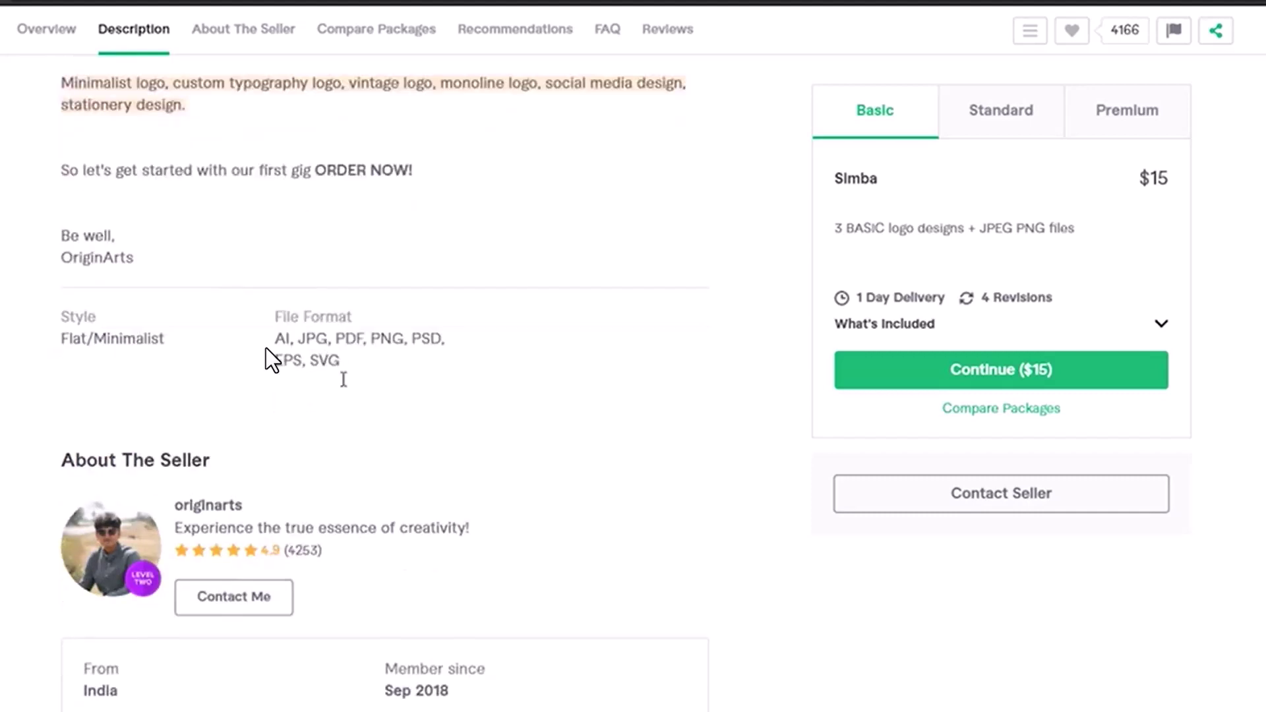
scroll(343, 379, down, 4)
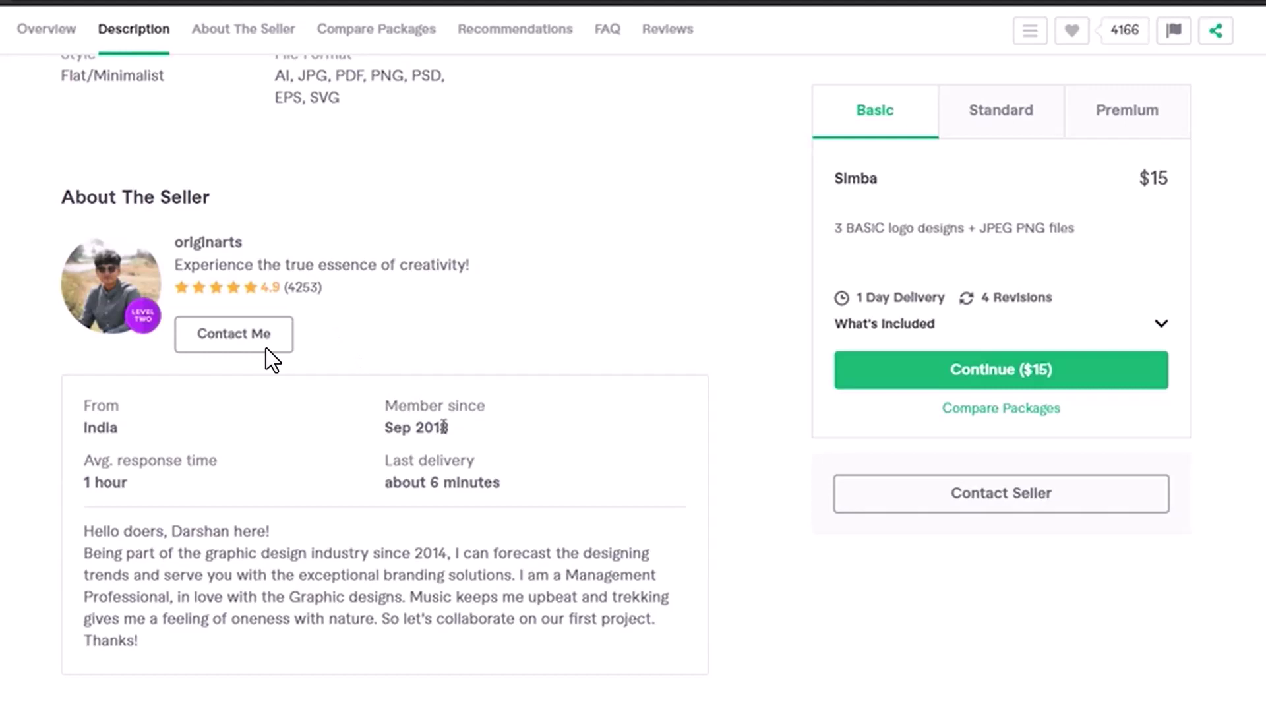
scroll(405, 400, down, 1)
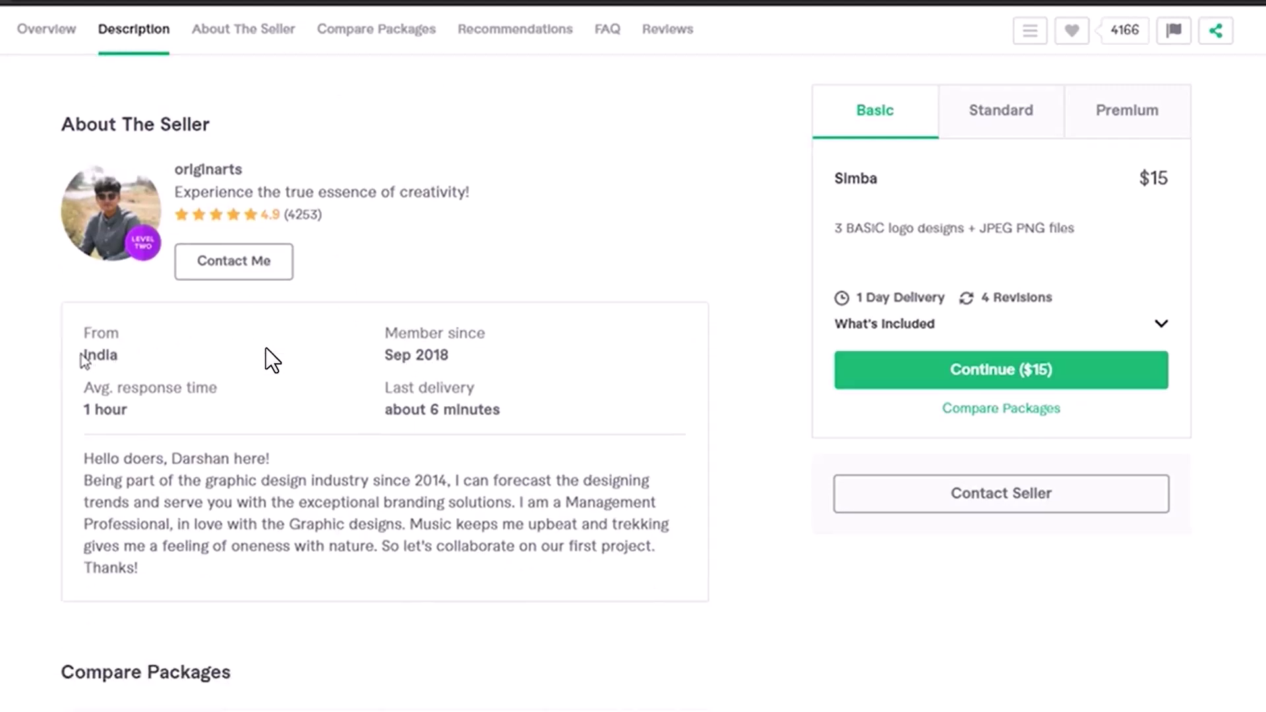
drag(84, 356, 122, 413)
click(122, 413)
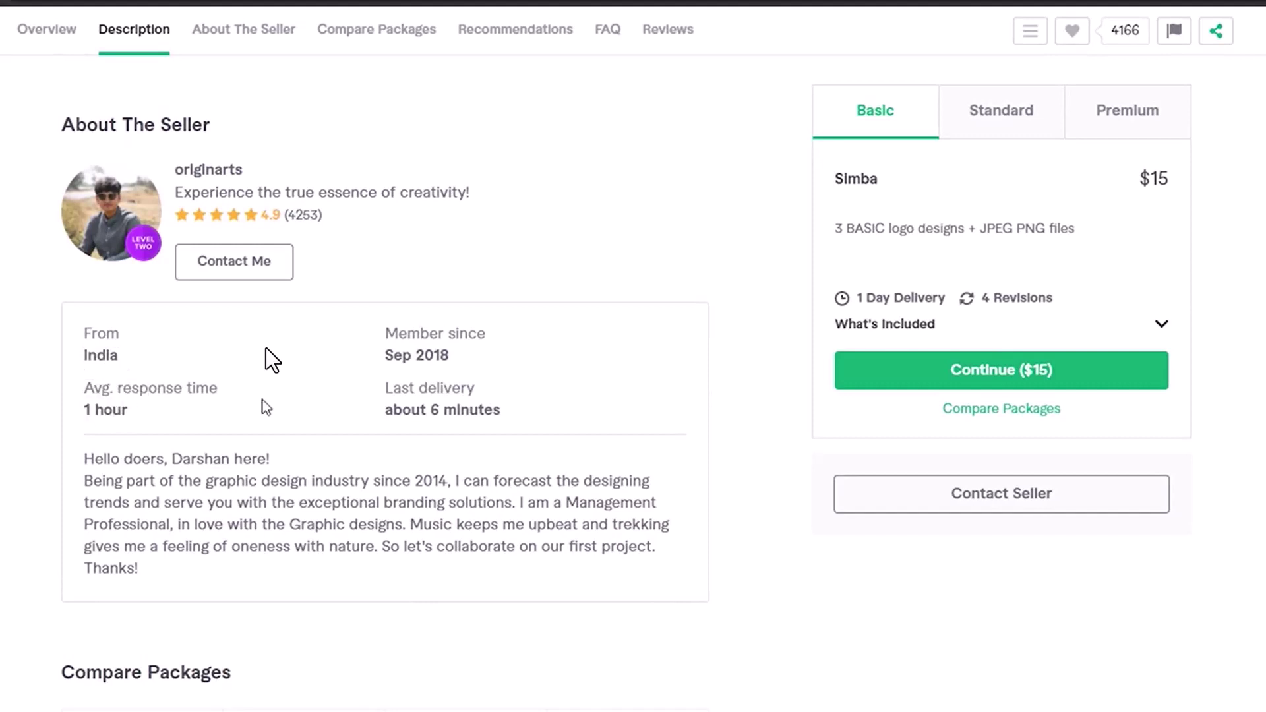
drag(385, 388, 485, 412)
click(524, 410)
drag(385, 333, 403, 355)
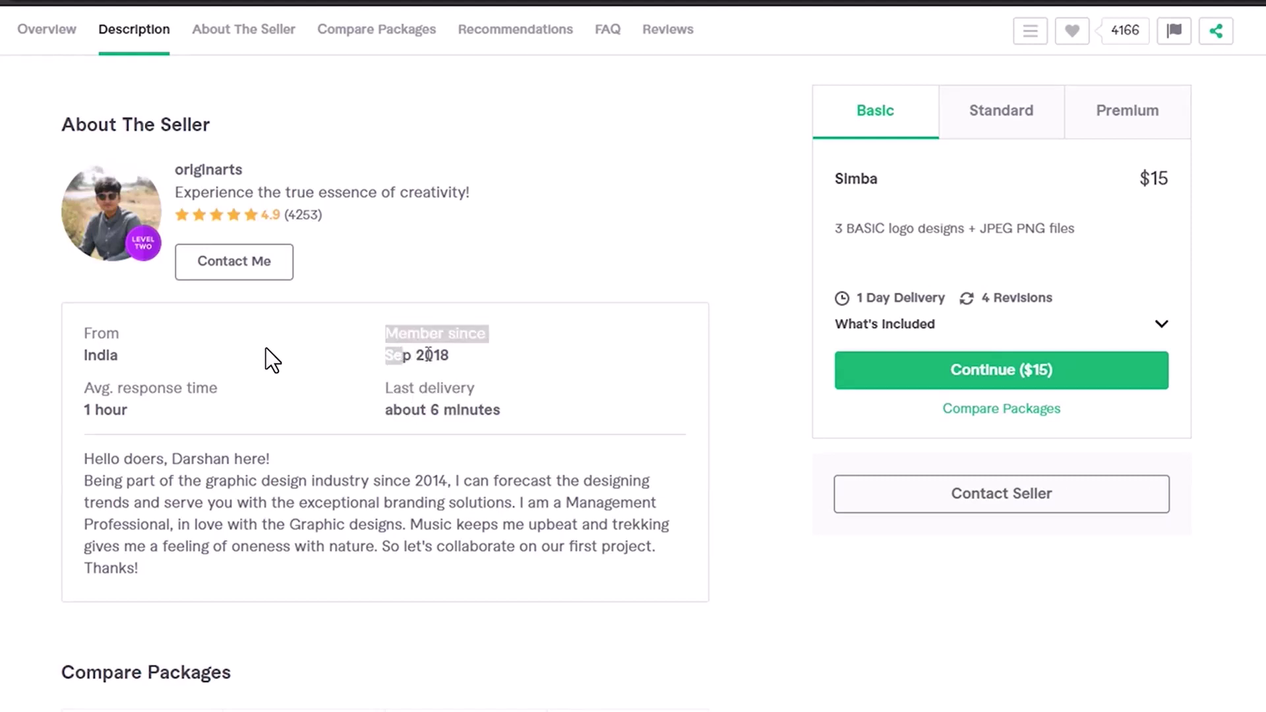
click(428, 355)
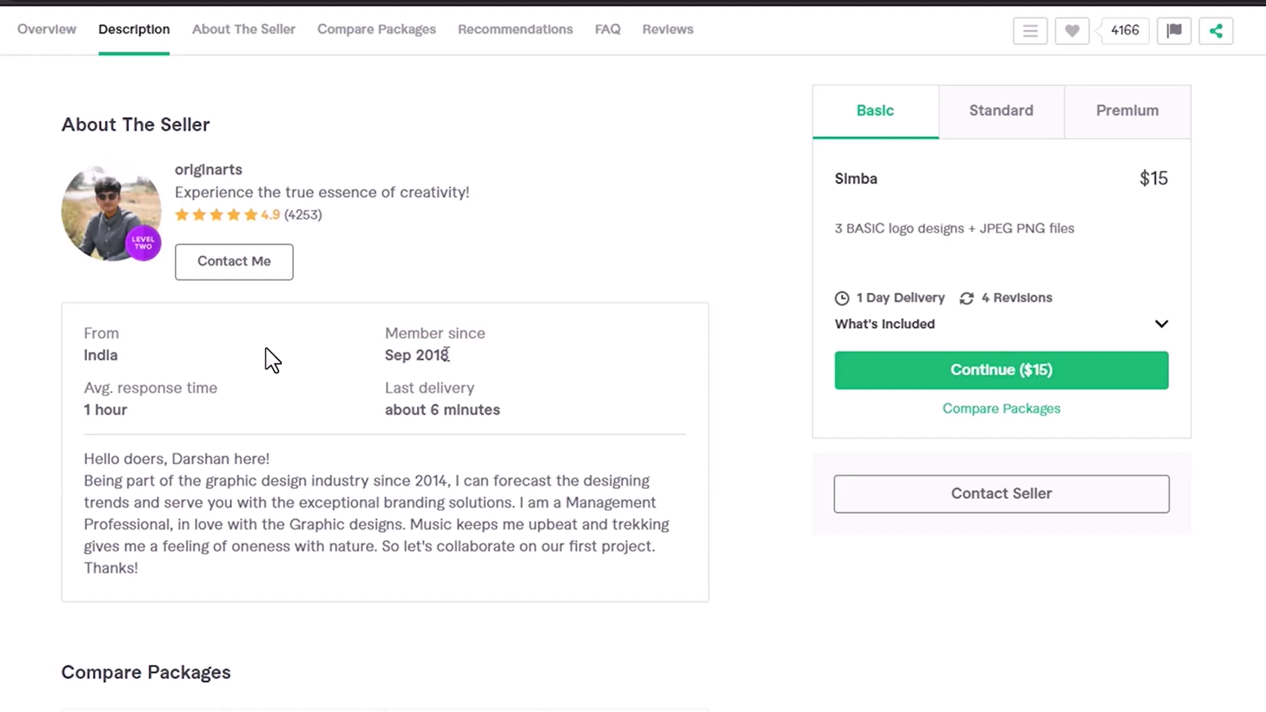
scroll(462, 362, down, 5)
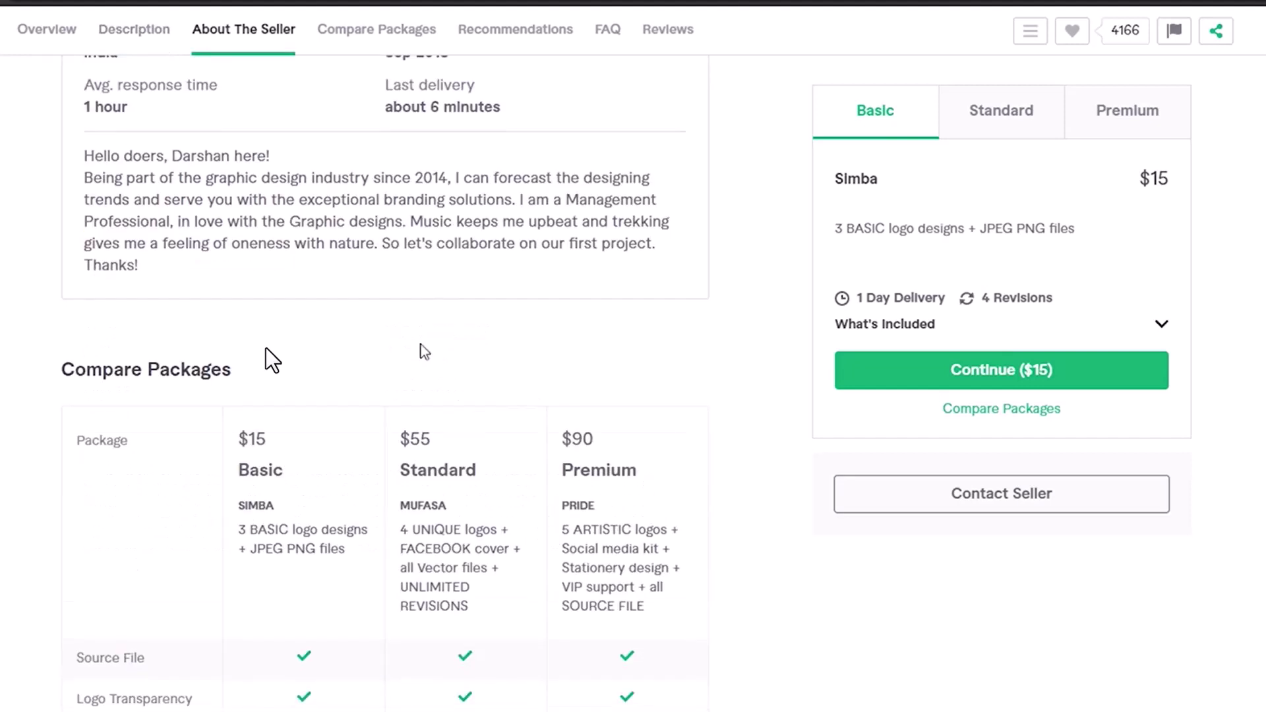
drag(87, 154, 577, 239)
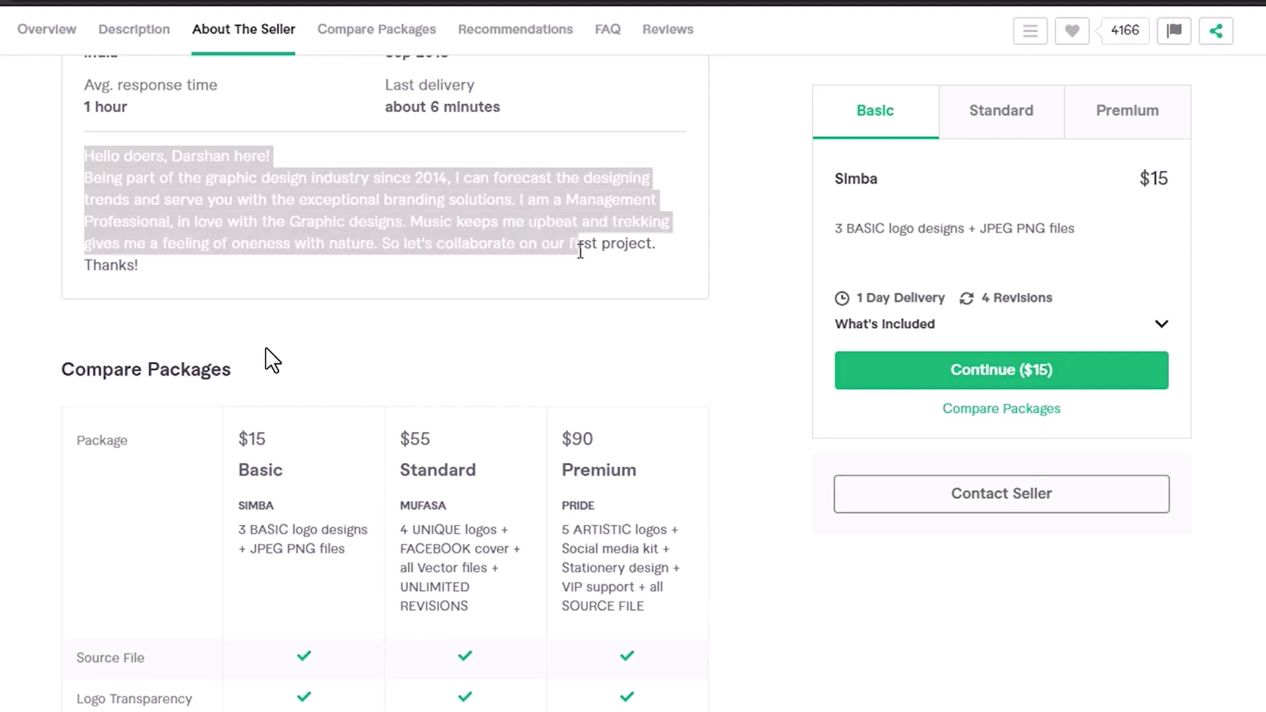
click(290, 294)
- Compare the features, initial concepts, revisions and delivery times of the three packages in the gig's Compare Packages table
scroll(290, 294, down, 10)
scroll(290, 294, up, 5)
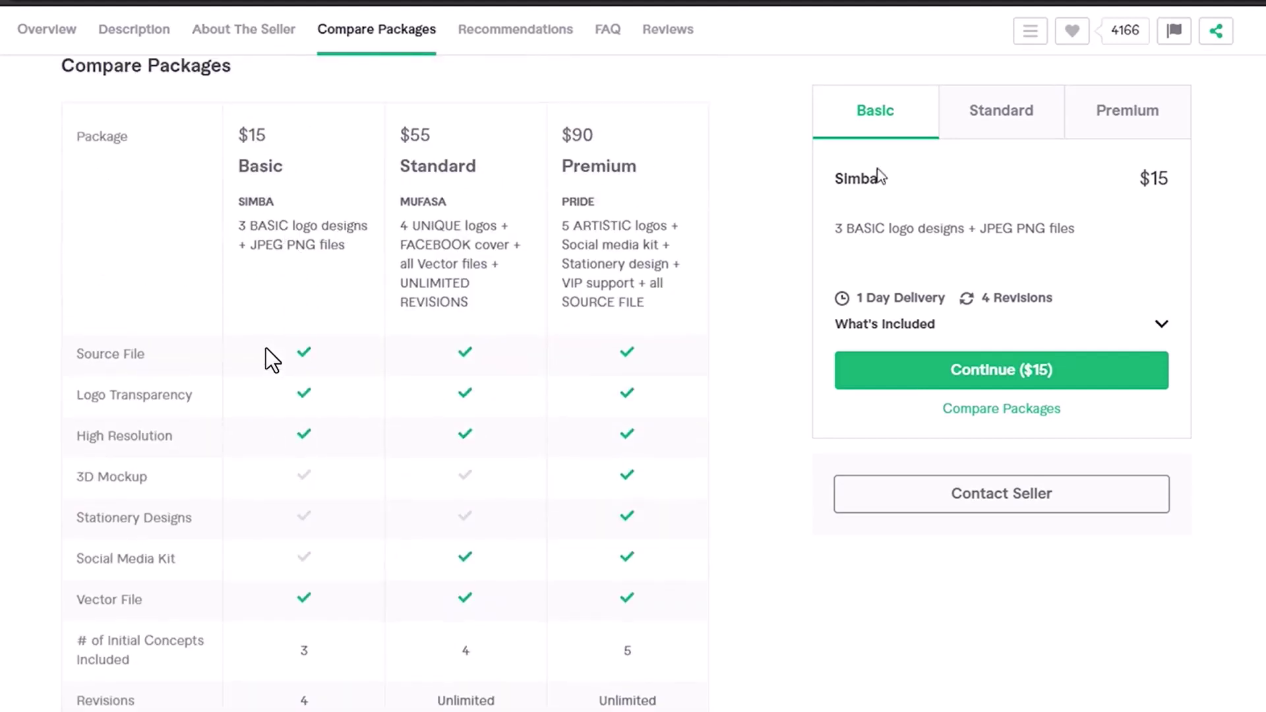
scroll(211, 327, down, 5)
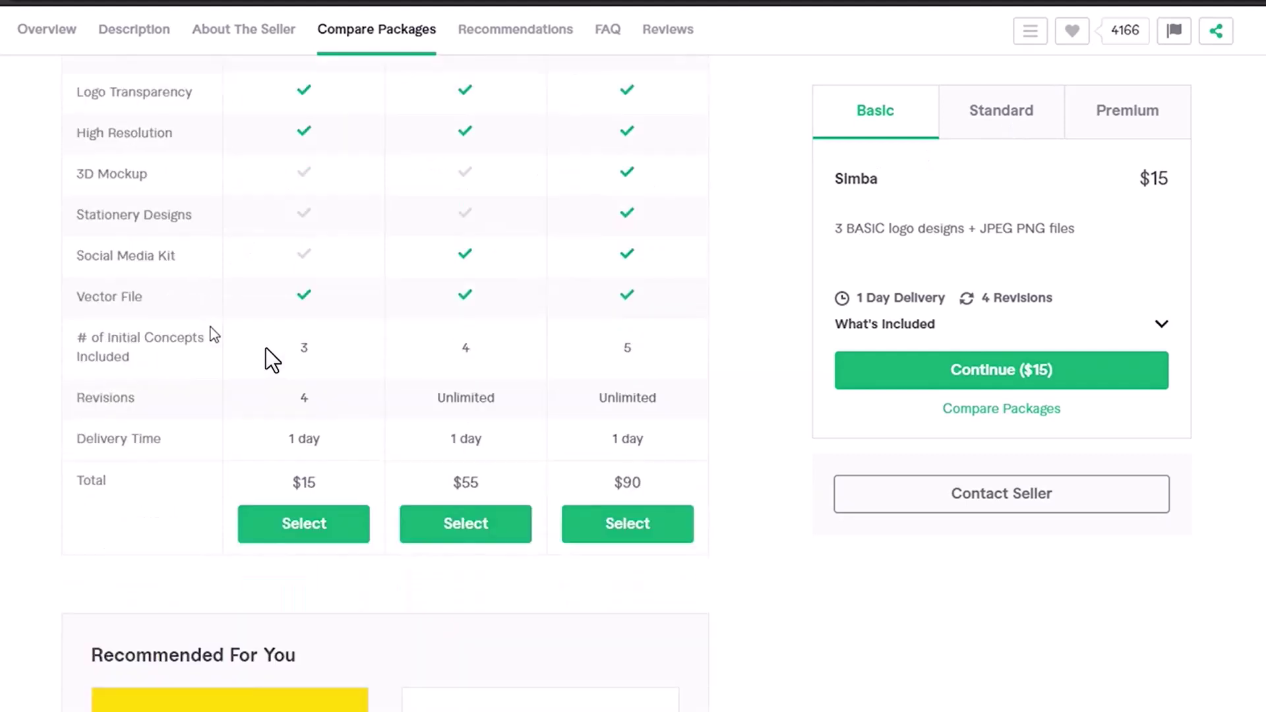
scroll(211, 327, up, 1)
scroll(272, 359, up, 1)
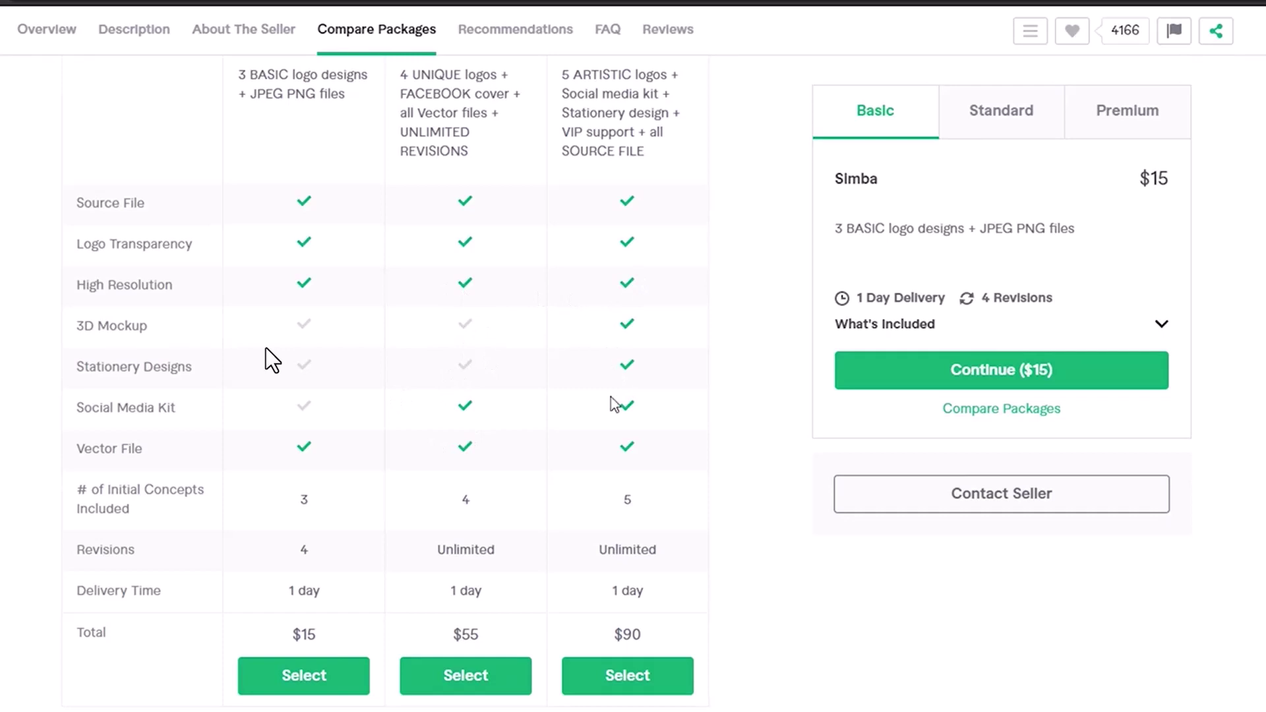
drag(618, 191, 636, 389)
click(635, 386)
drag(616, 228, 619, 246)
click(620, 245)
- Read the gig's FAQ answers about vector source files and 3D mockups
scroll(422, 359, down, 10)
scroll(369, 368, up, 3)
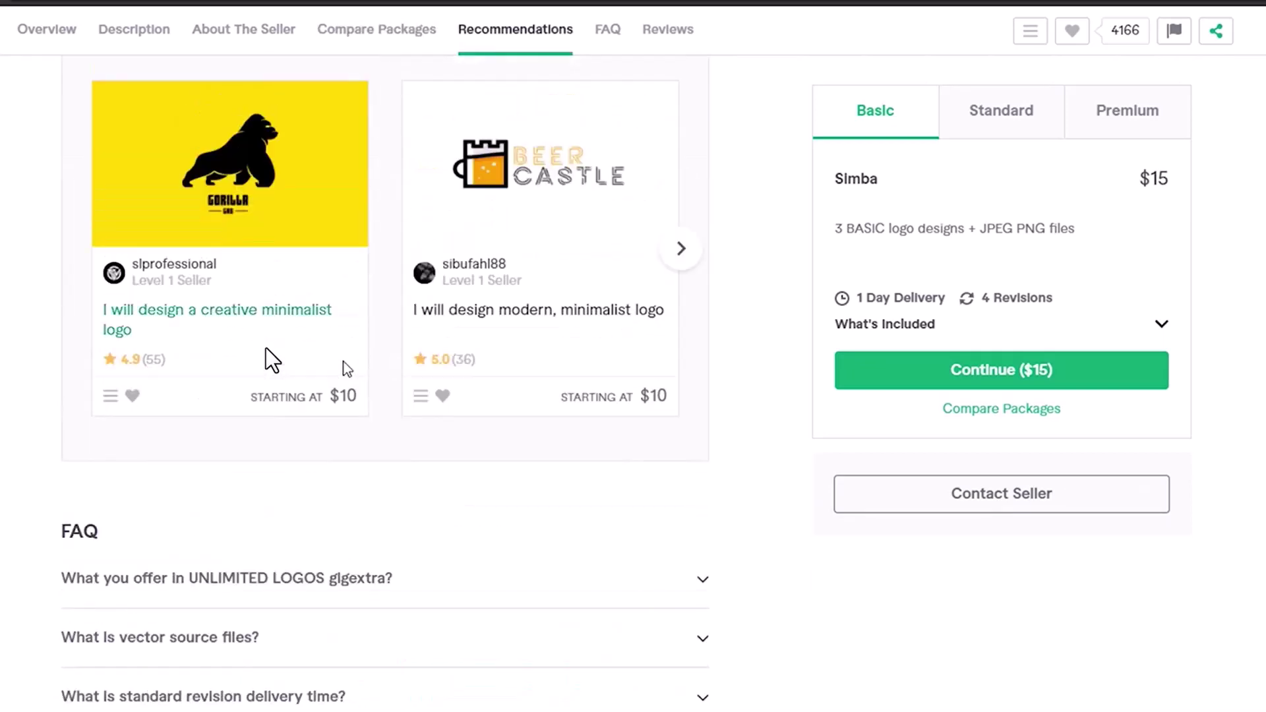
scroll(277, 350, down, 4)
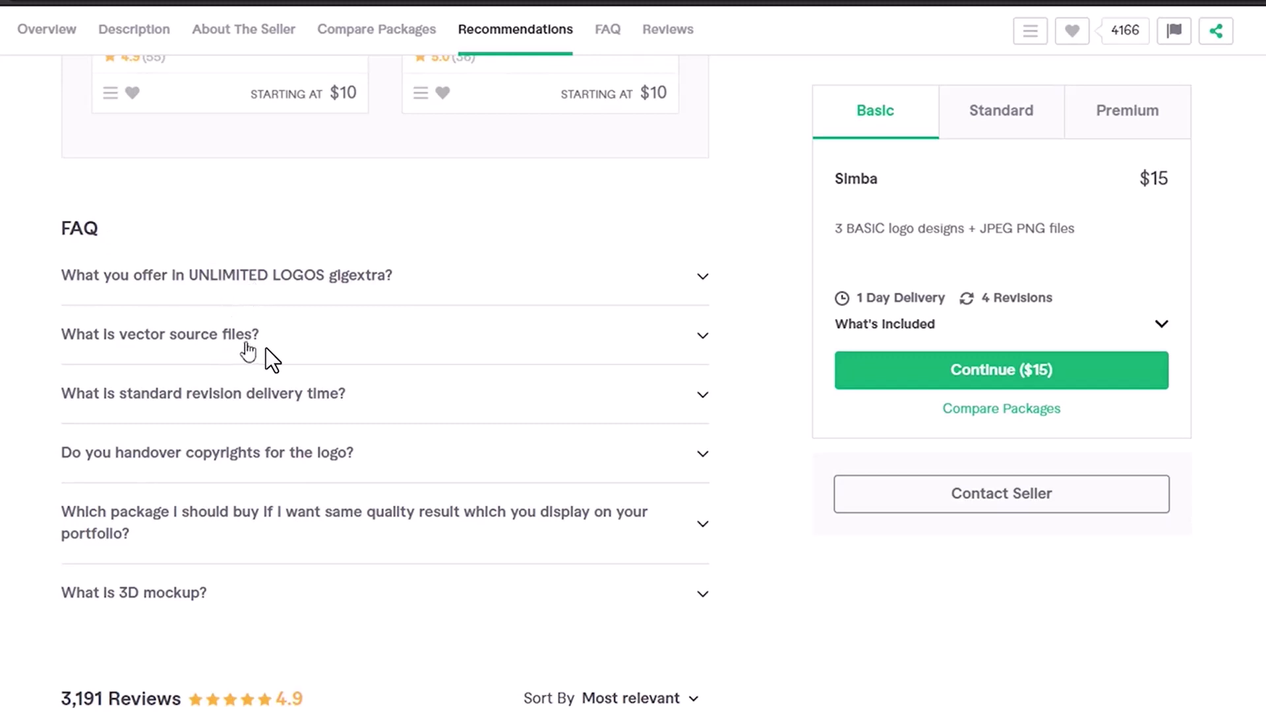
click(267, 340)
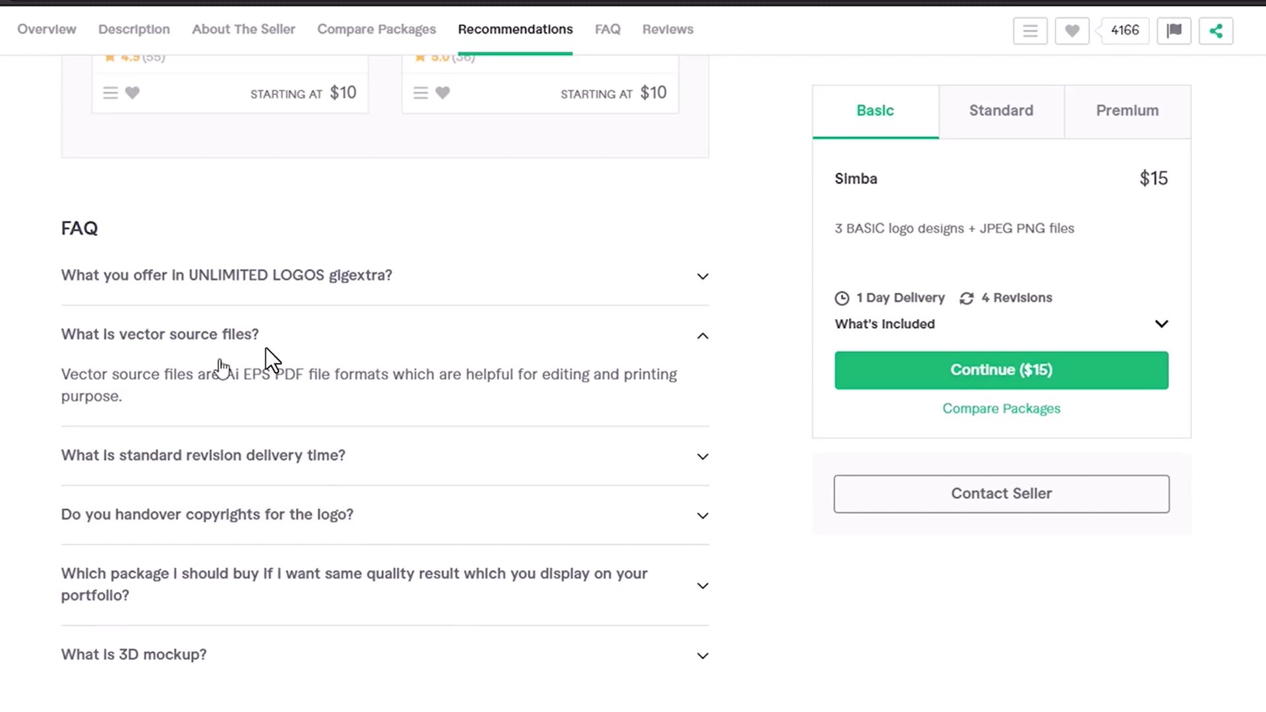
scroll(317, 338, down, 2)
scroll(316, 339, down, 2)
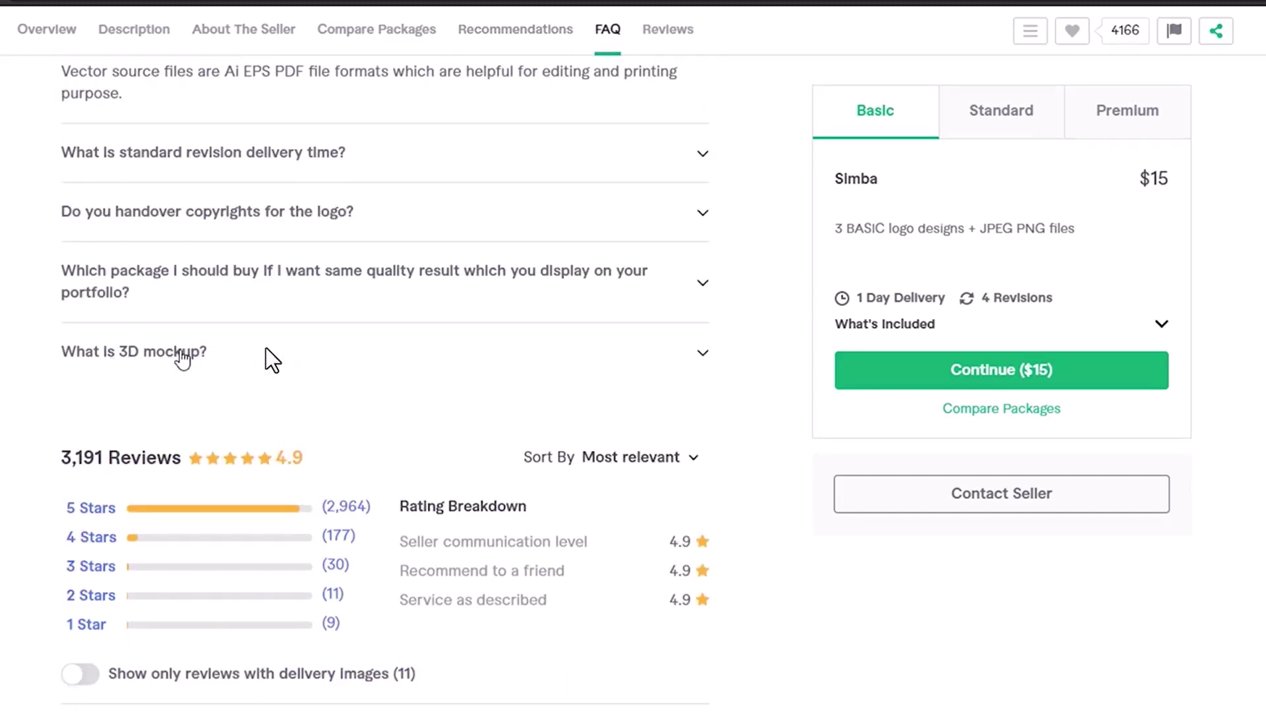
click(231, 356)
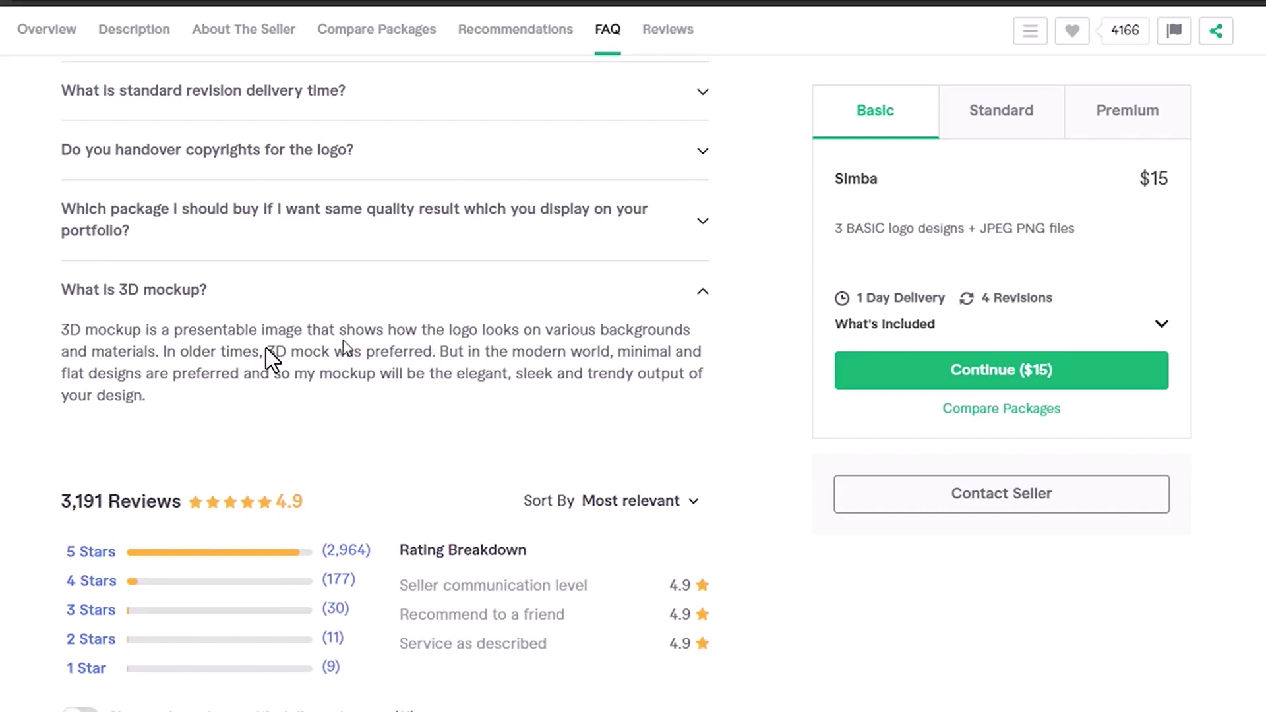
- Look through the gig's rating breakdown and customer reviews with the seller's responses
scroll(209, 399, down, 5)
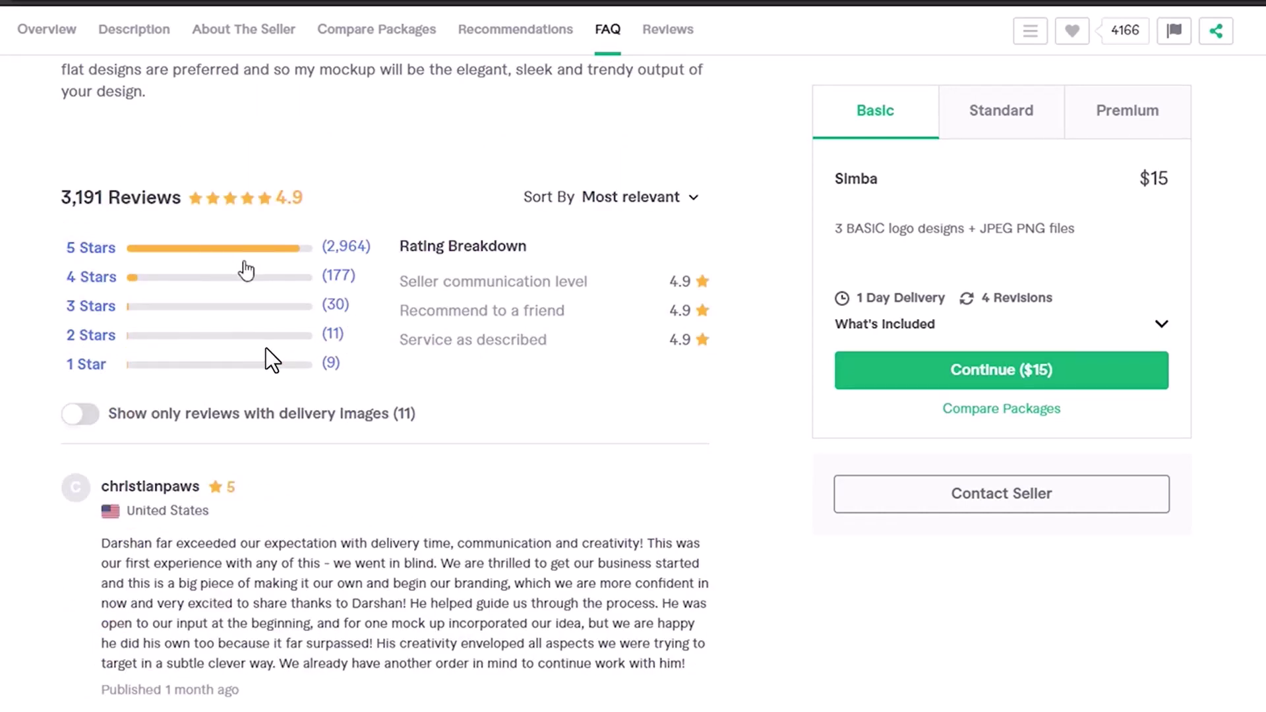
scroll(271, 361, down, 5)
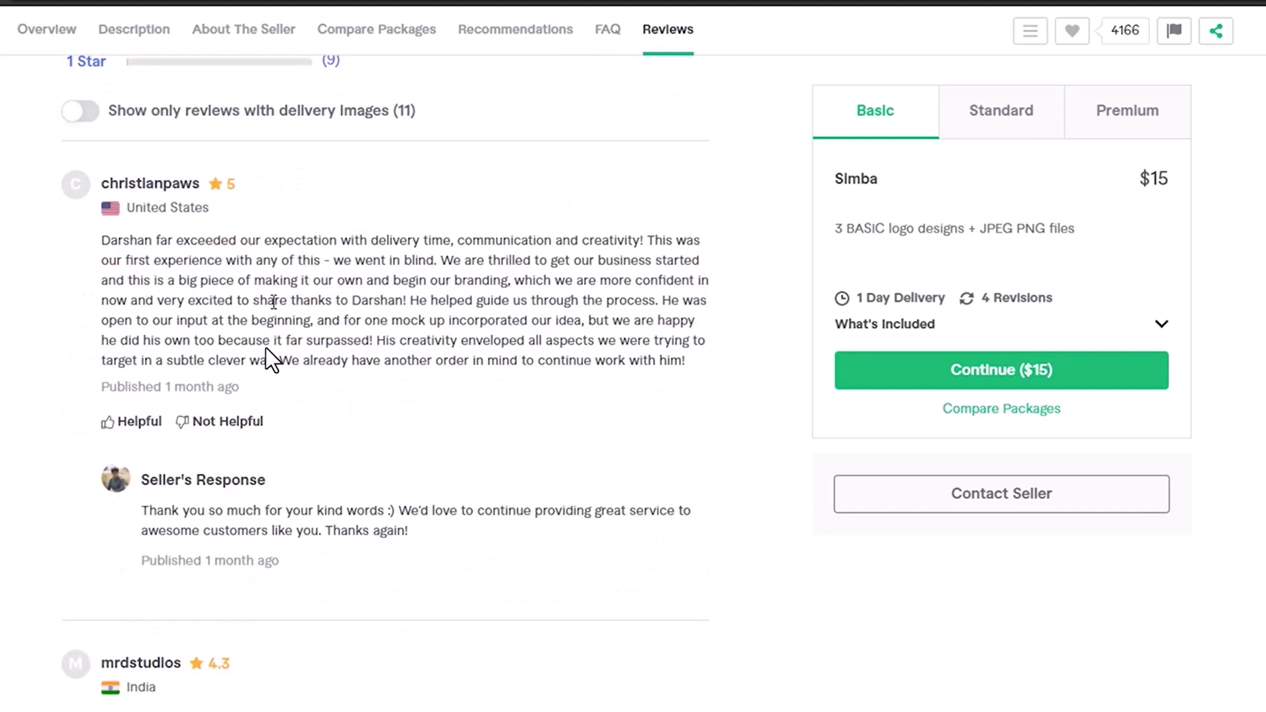
scroll(271, 361, down, 10)
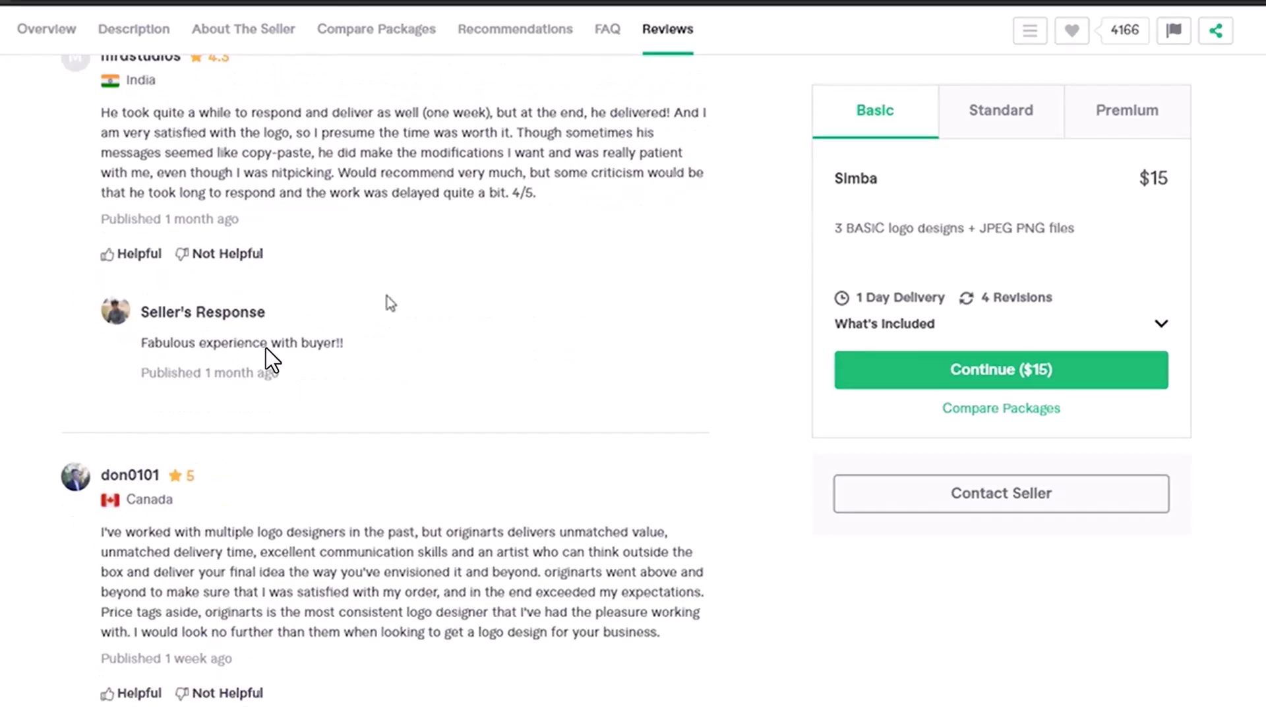
scroll(267, 349, up, 20)
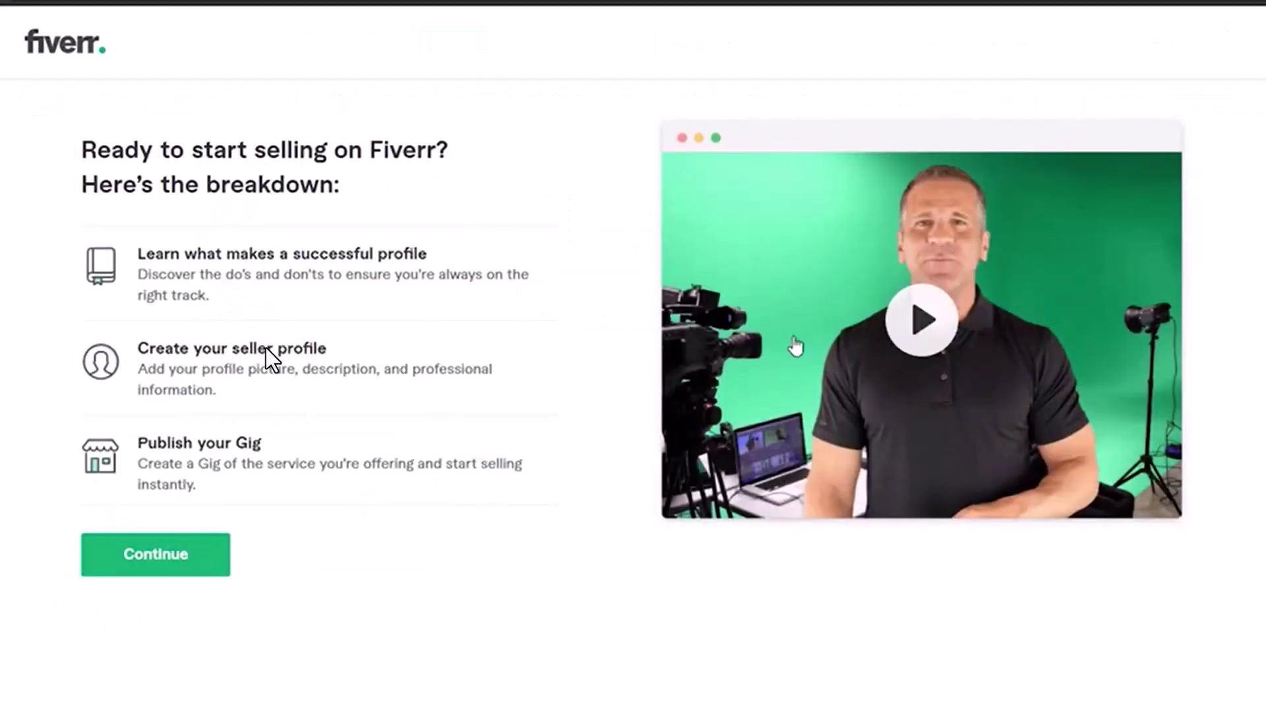
- Proceed past the introductory seller onboarding pages to the Personal Info form
click(175, 567)
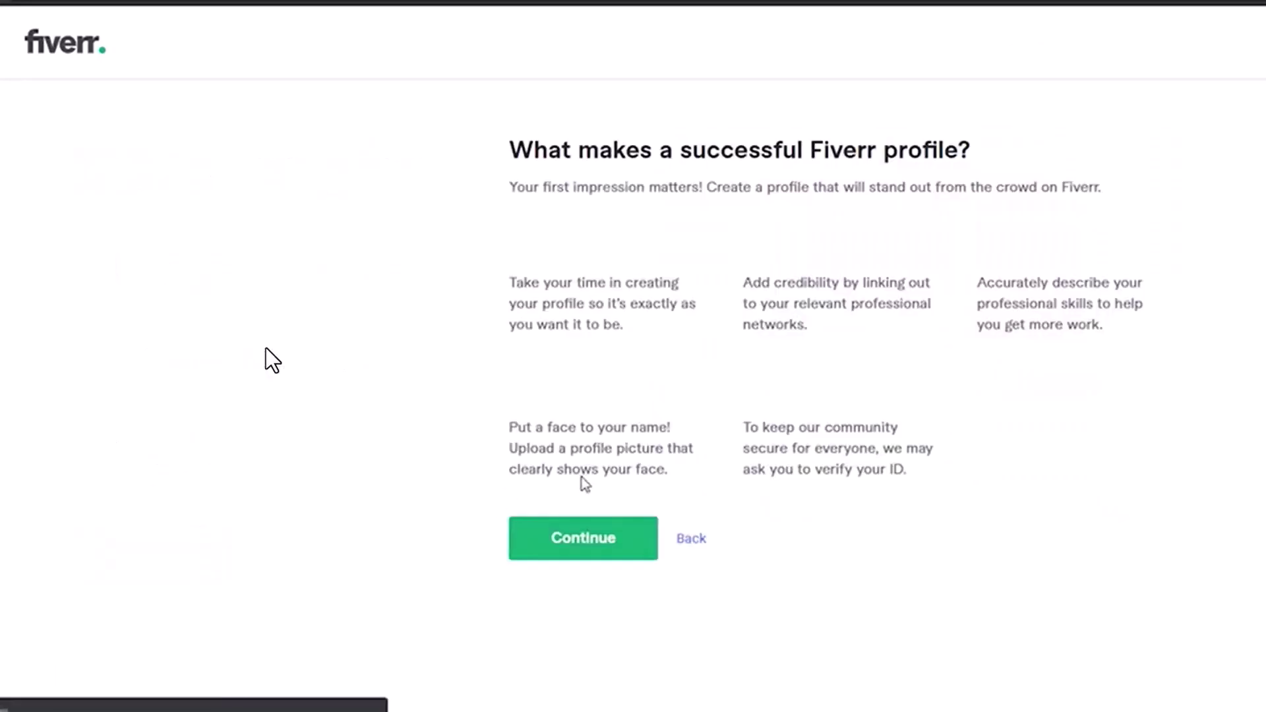
click(574, 559)
click(594, 569)
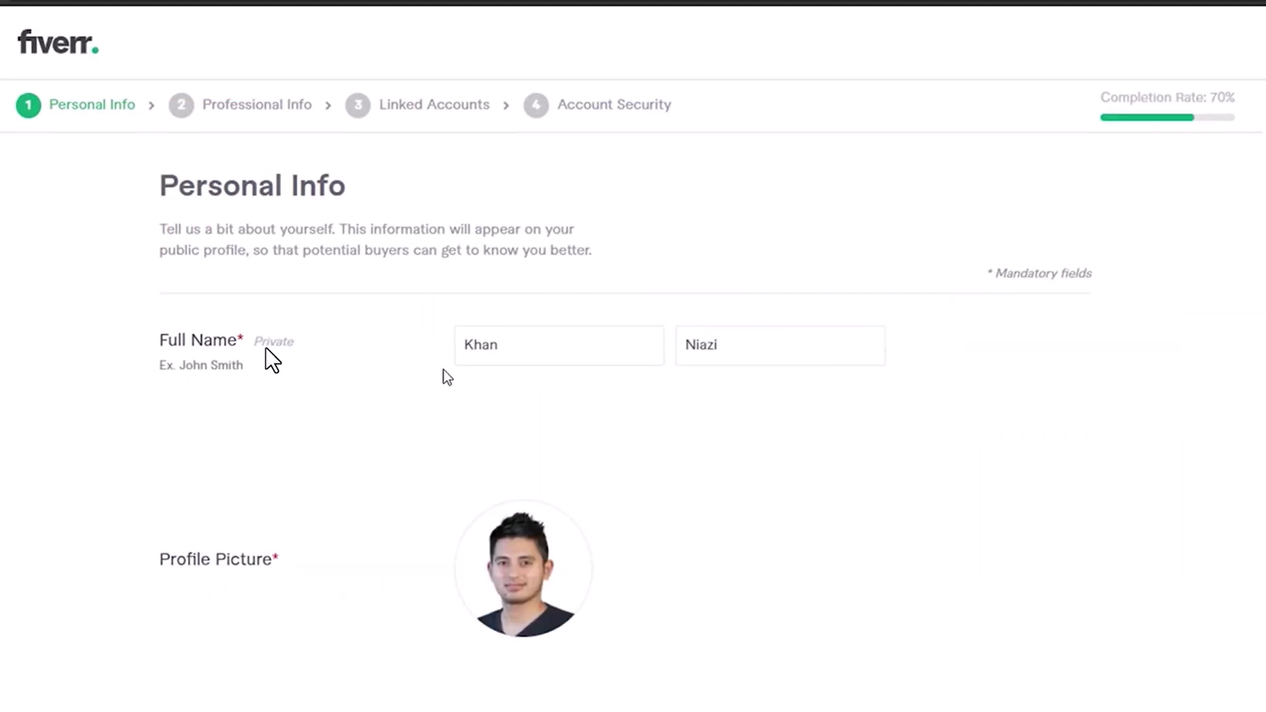
- Finish the seller profile using its existing personal, professional and security information, and open the form for a new gig
scroll(441, 369, down, 10)
click(995, 647)
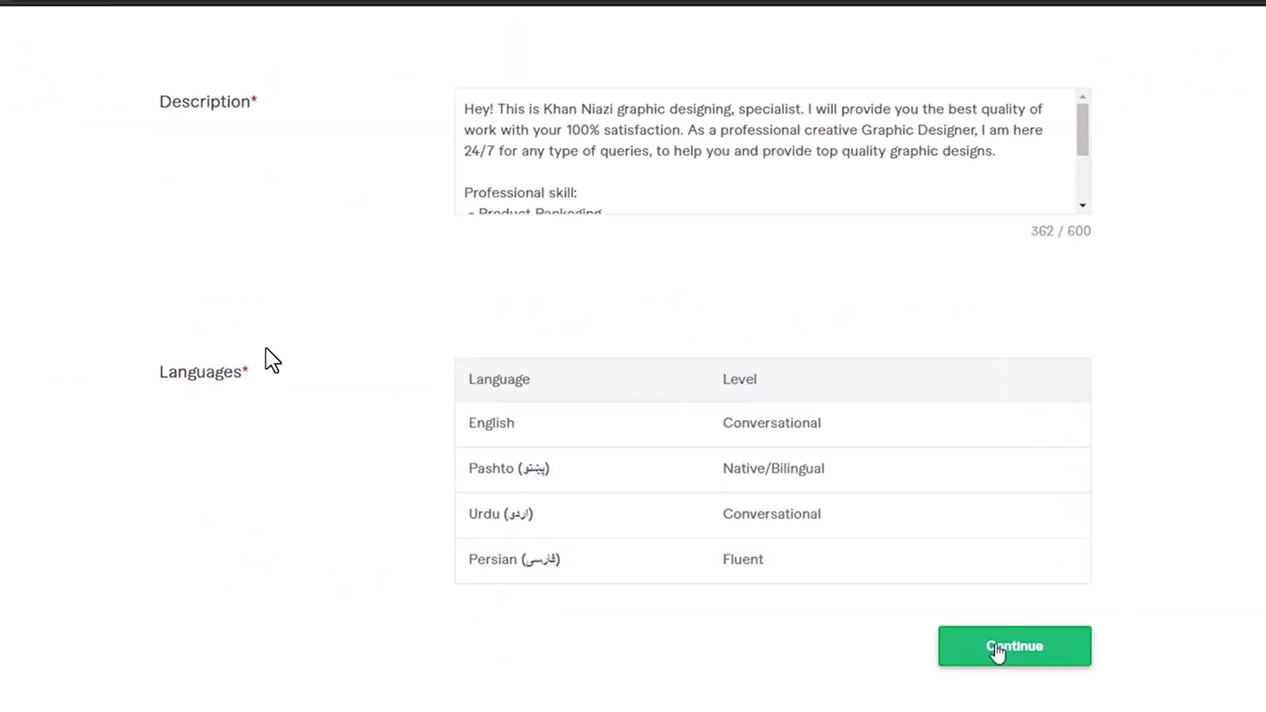
scroll(923, 474, down, 3)
scroll(963, 457, down, 3)
click(995, 647)
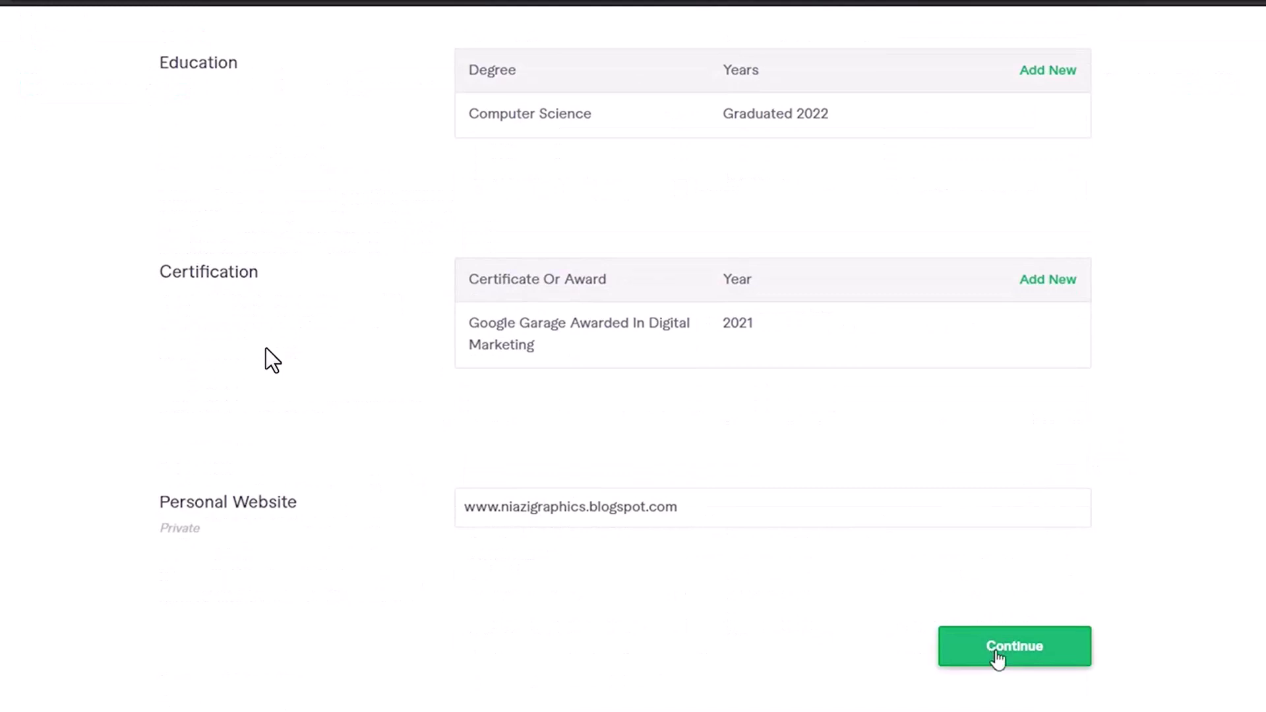
scroll(946, 531, down, 1)
click(1071, 650)
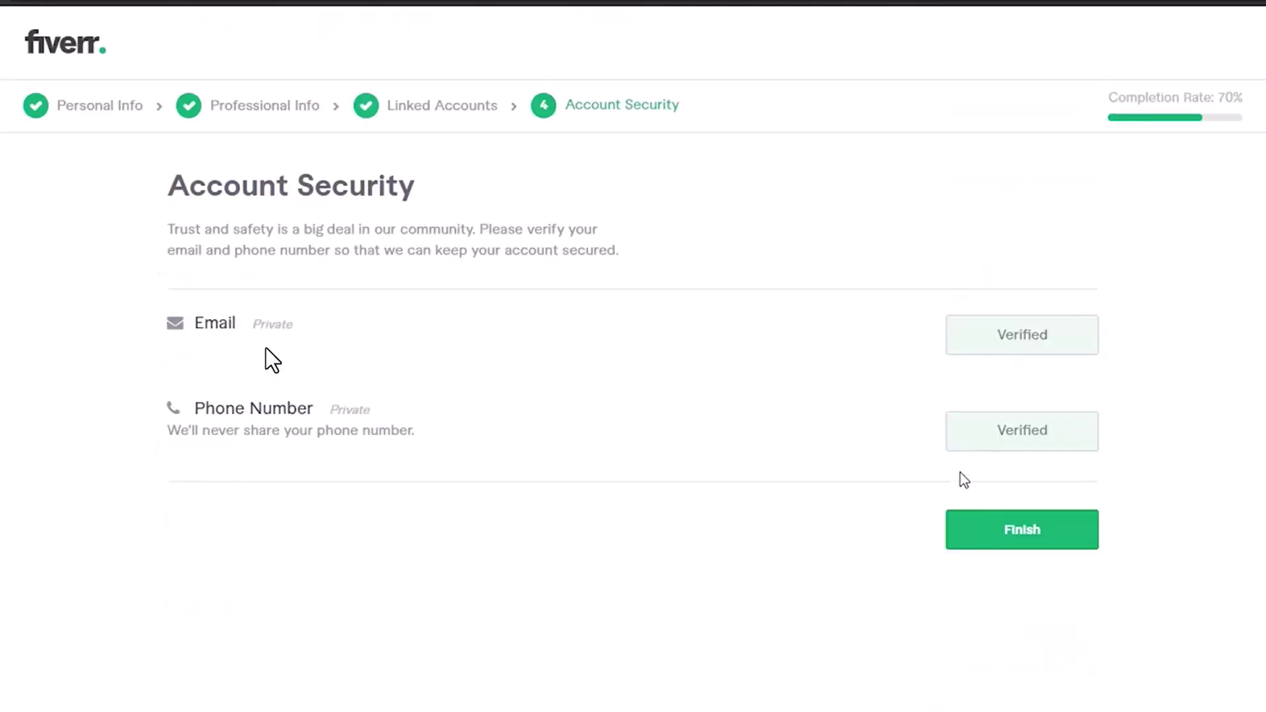
click(1011, 537)
click(629, 590)
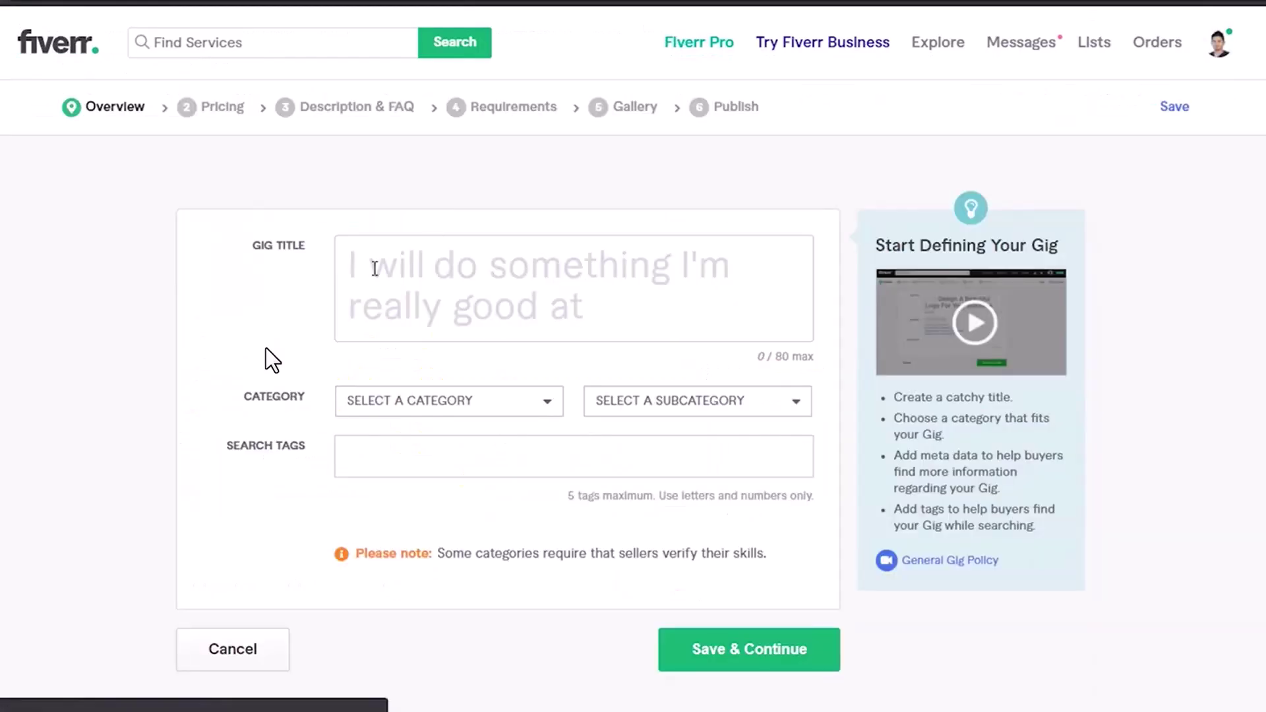
- Browse the recently viewed and most popular logo design gigs on the Fiverr home page for gig title ideas
click(344, 260)
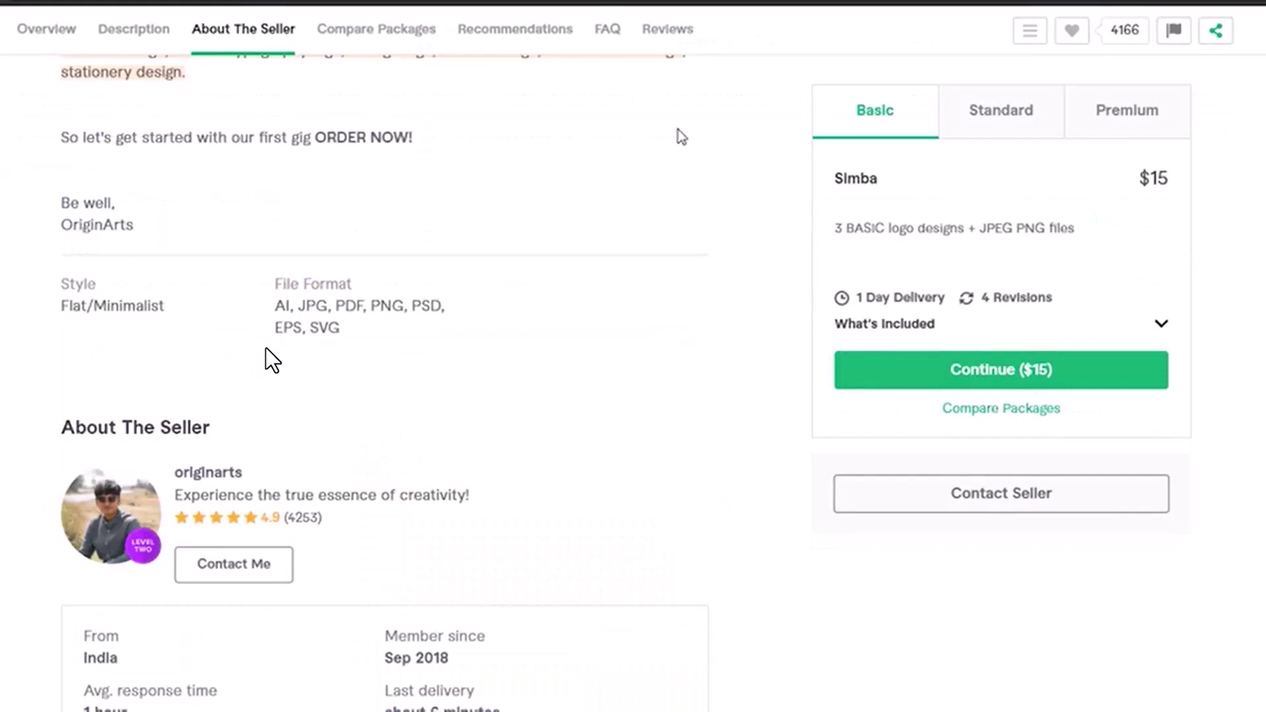
scroll(570, 200, up, 15)
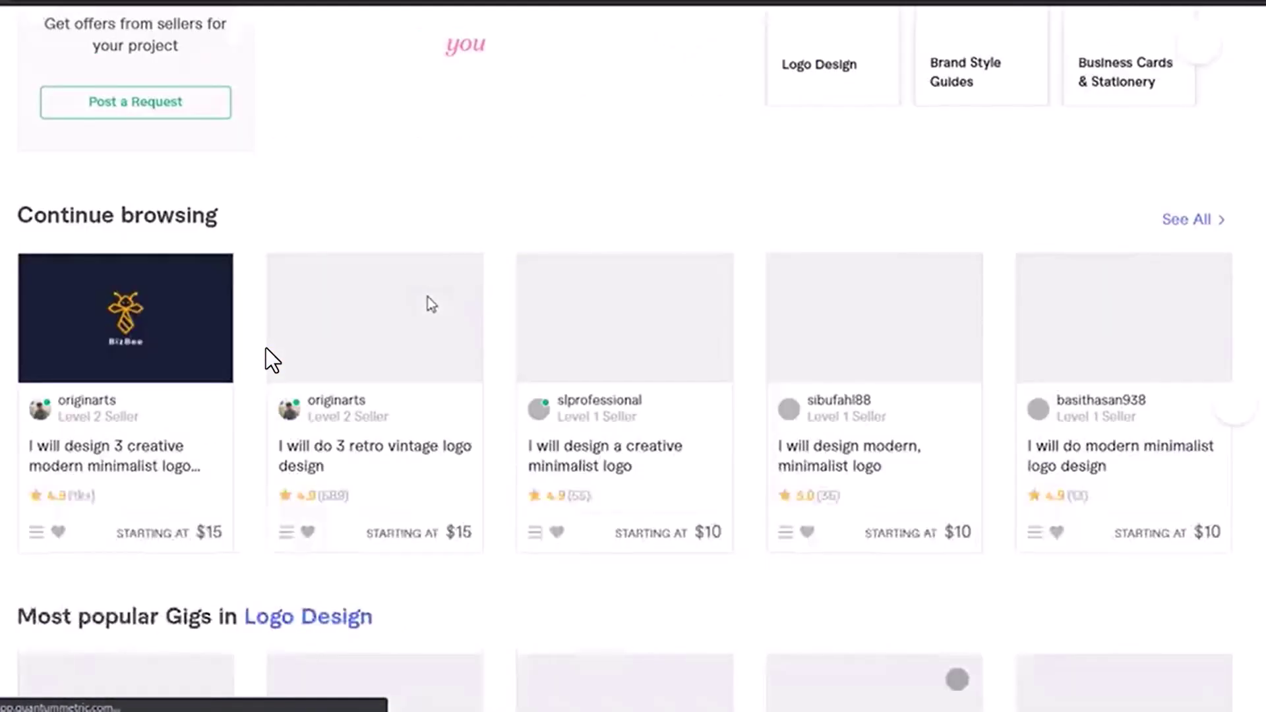
scroll(428, 298, down, 4)
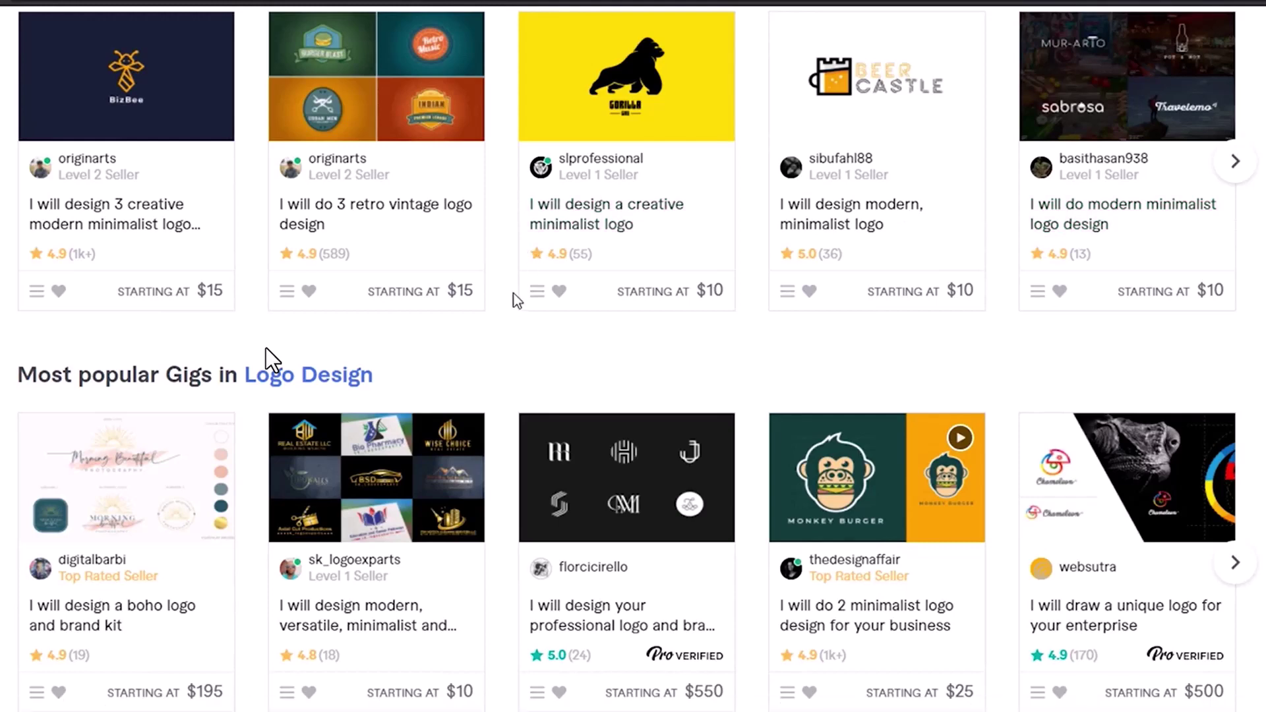
scroll(269, 359, down, 3)
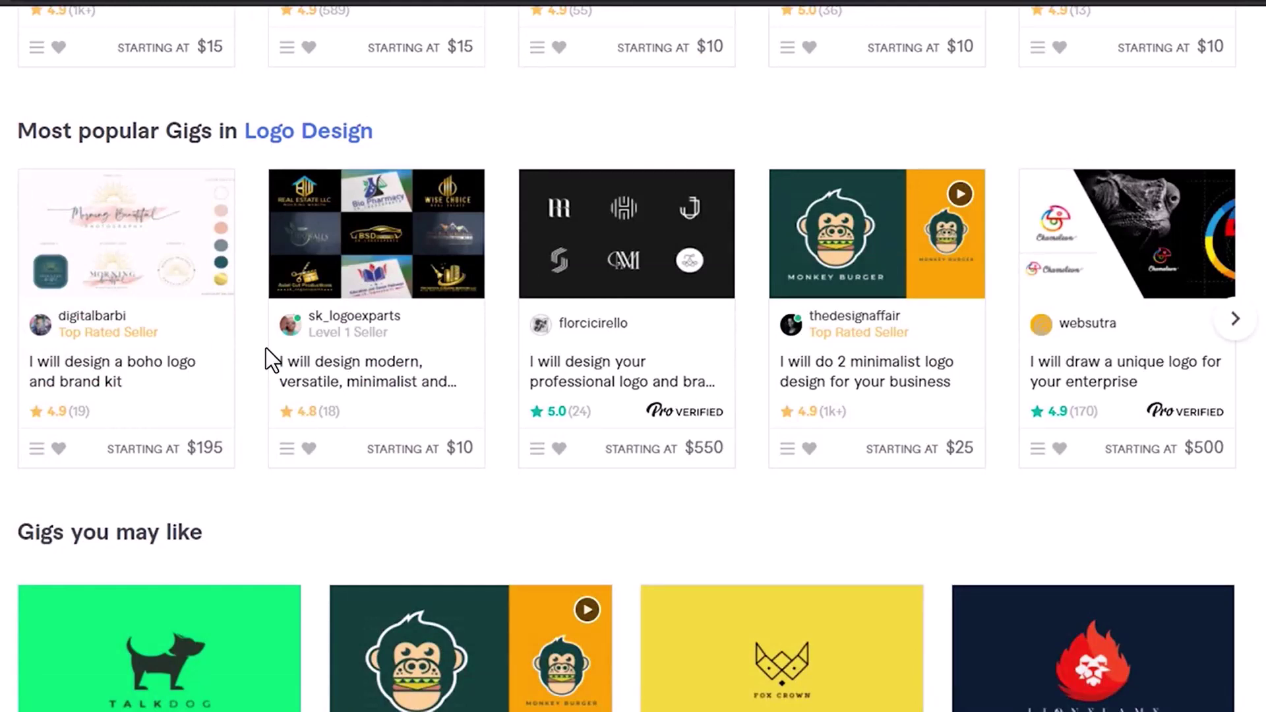
scroll(269, 360, down, 2)
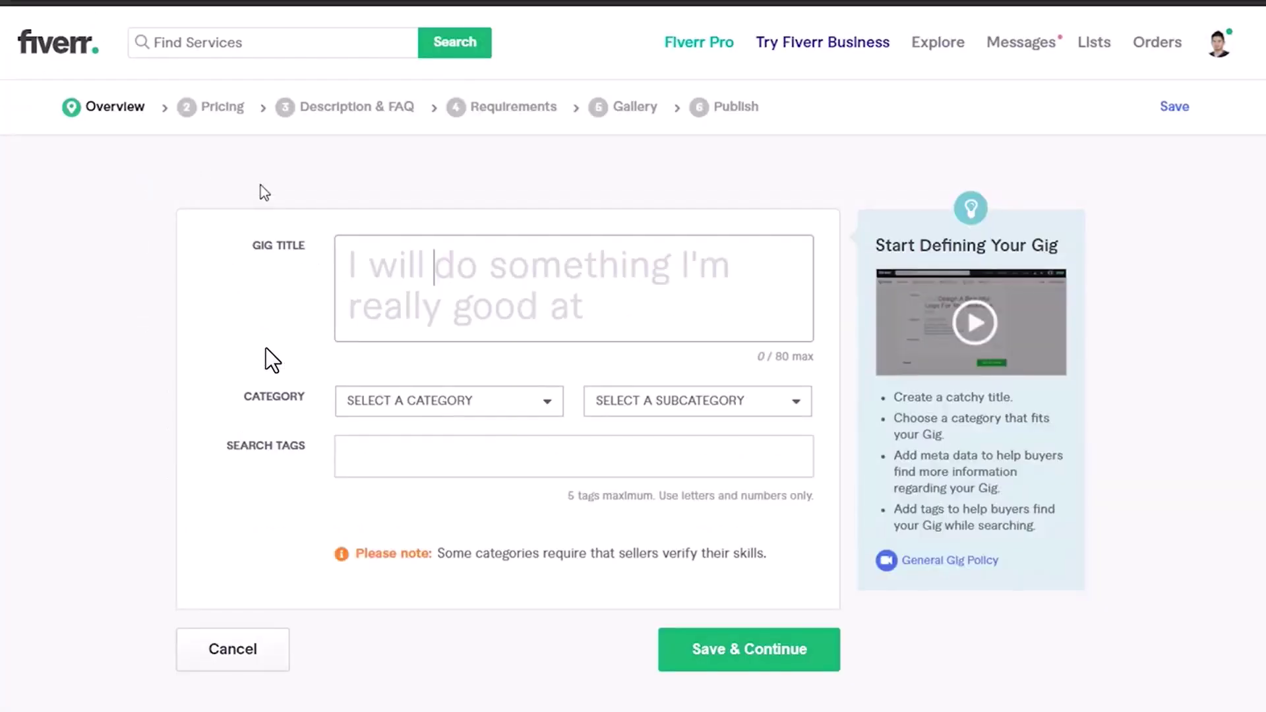
- Enter "design unique and professional business logo design" as the gig title after the preset "I will"
click(525, 294)
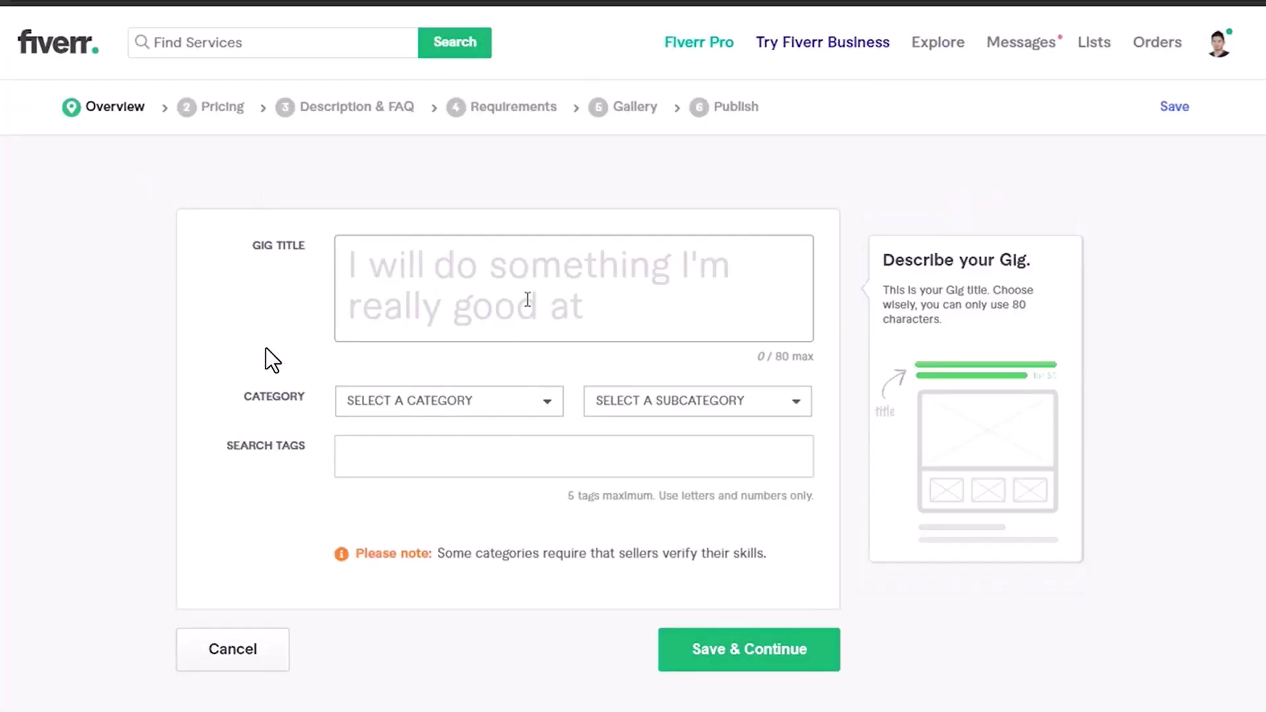
key(ctrl+v)
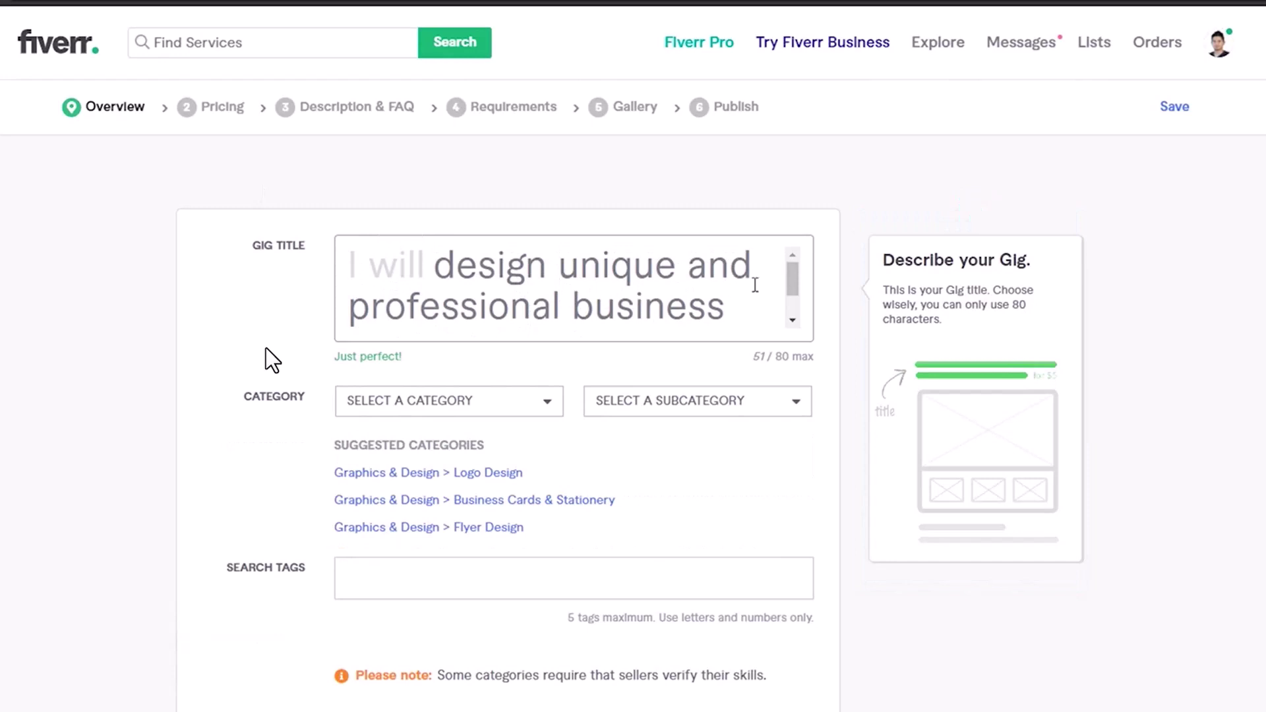
scroll(519, 325, down, 2)
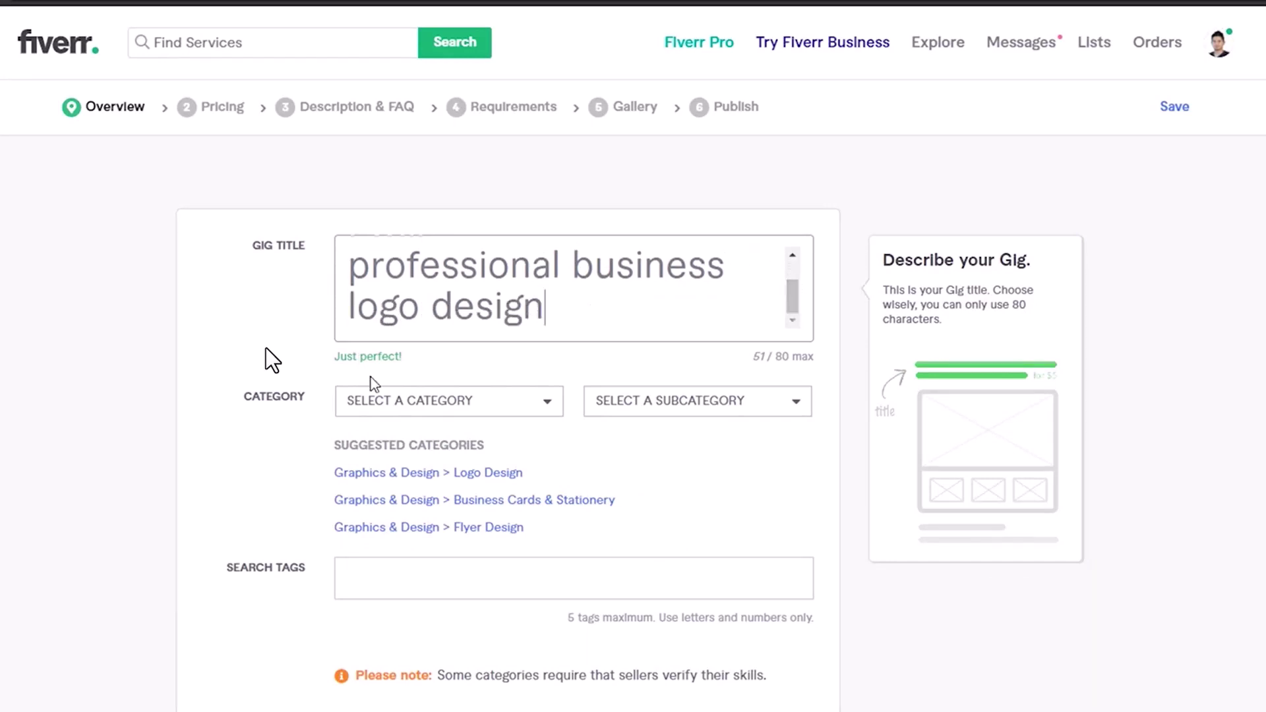
scroll(176, 339, down, 5)
scroll(212, 277, up, 5)
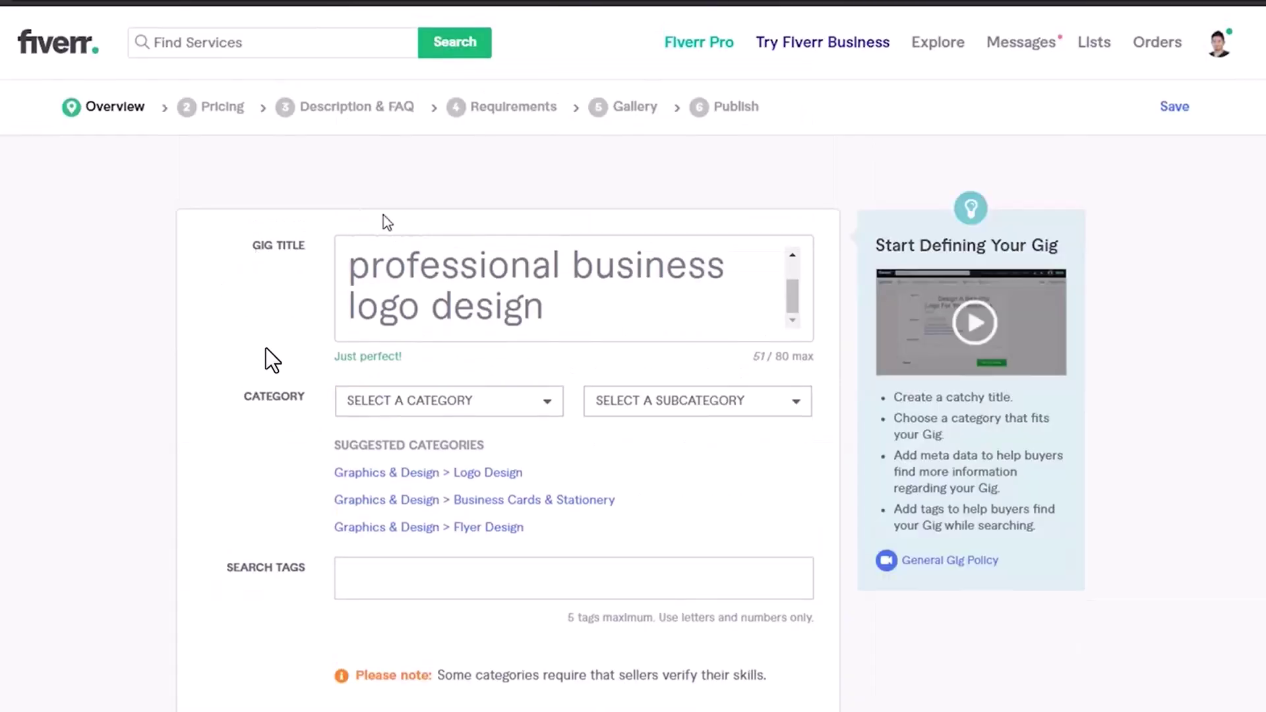
scroll(369, 251, up, 3)
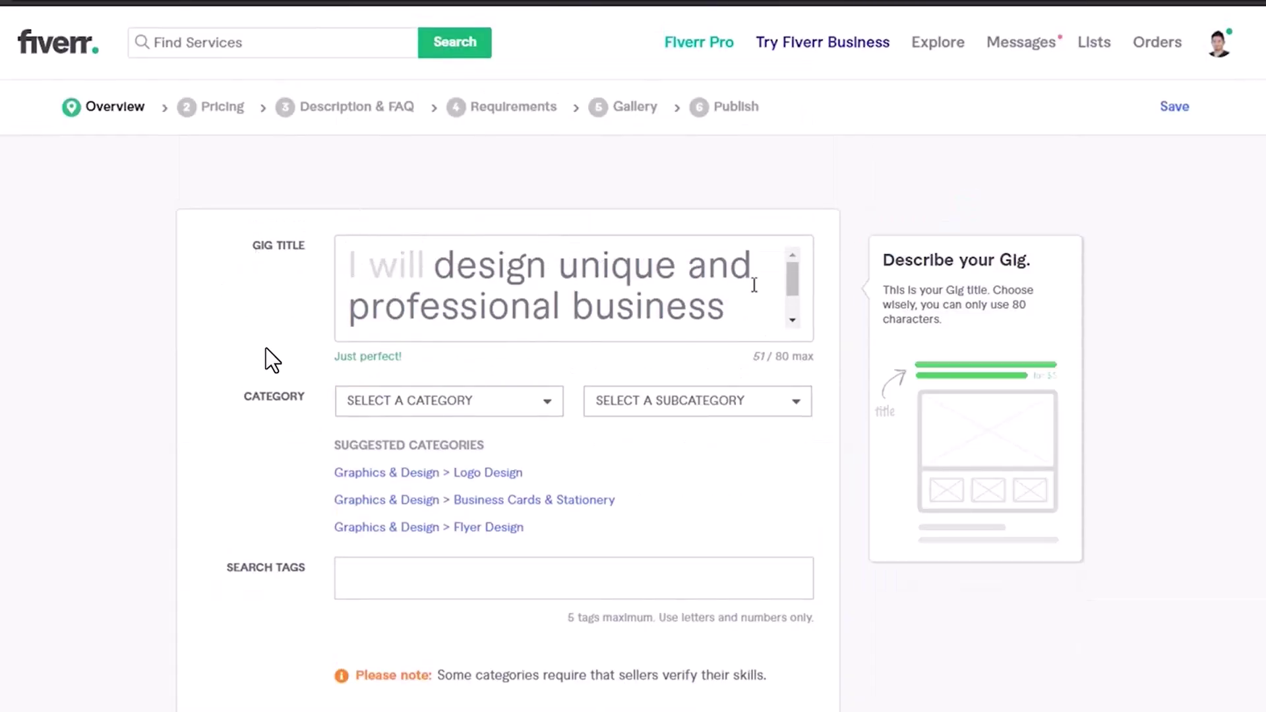
drag(796, 285, 797, 316)
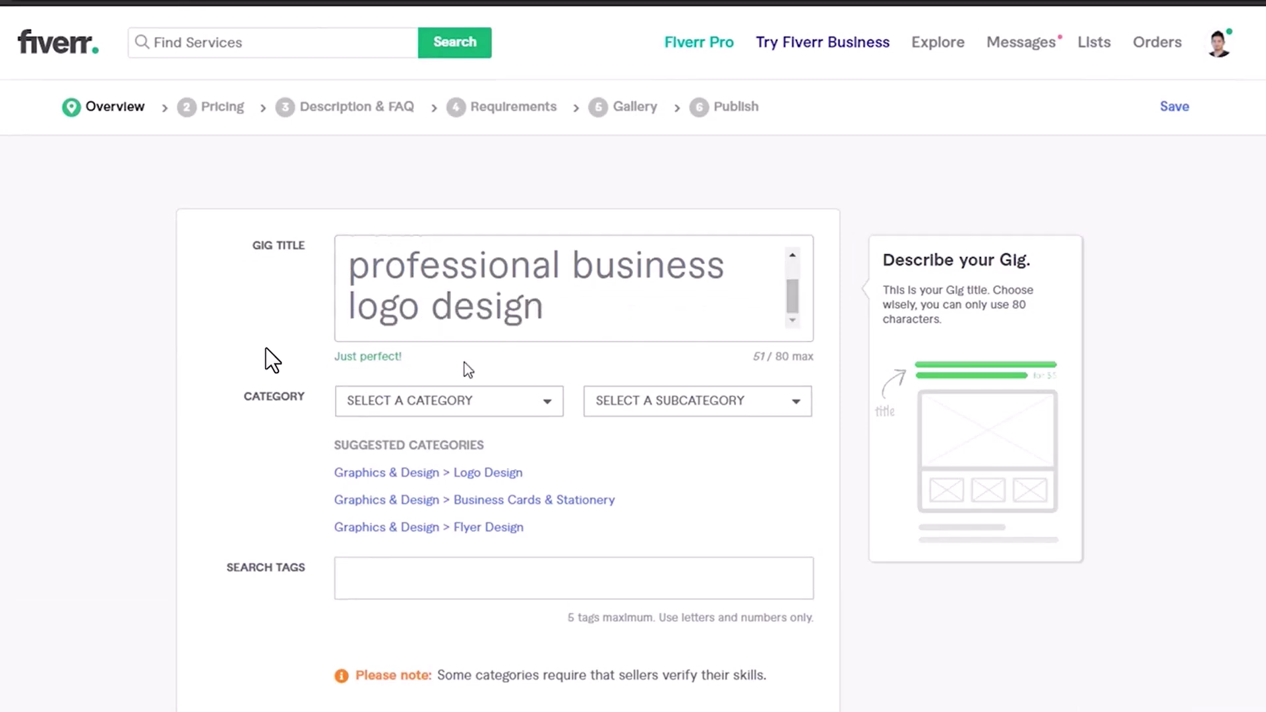
scroll(465, 364, down, 5)
scroll(465, 364, up, 5)
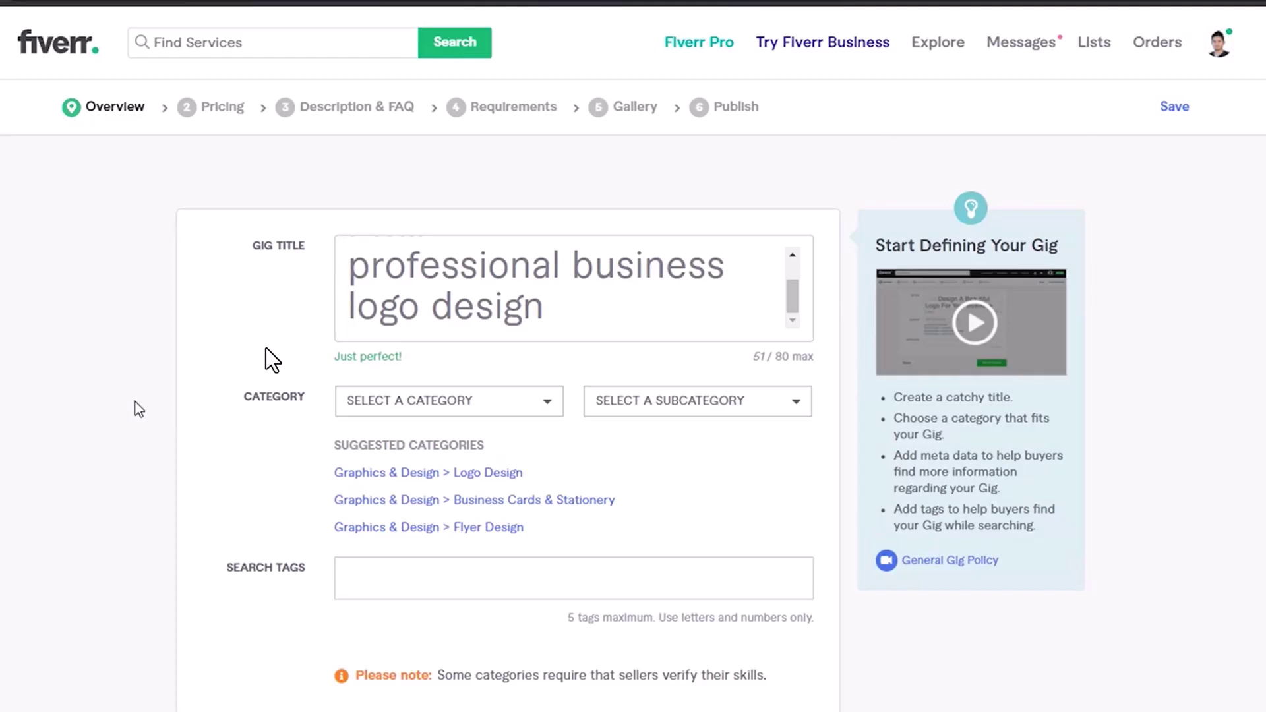
- Set the gig's category to Graphics & Design and its subcategory to Logo Design
scroll(271, 359, down, 3)
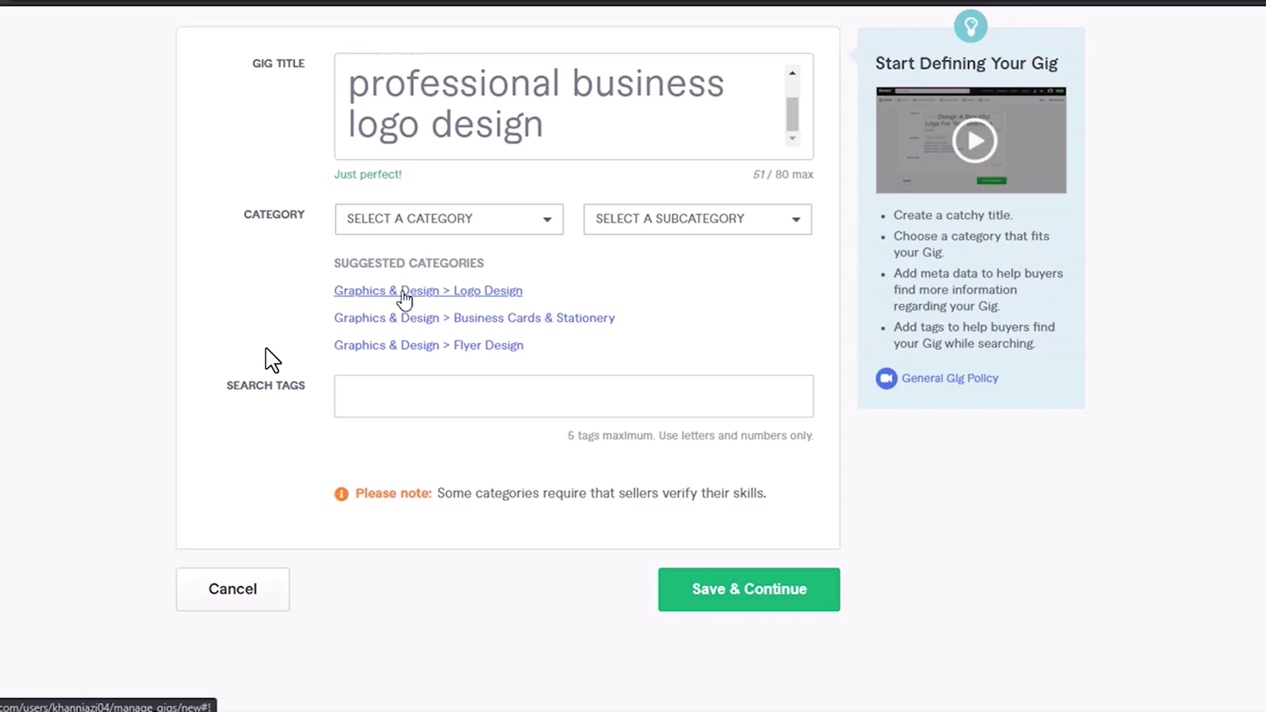
click(402, 291)
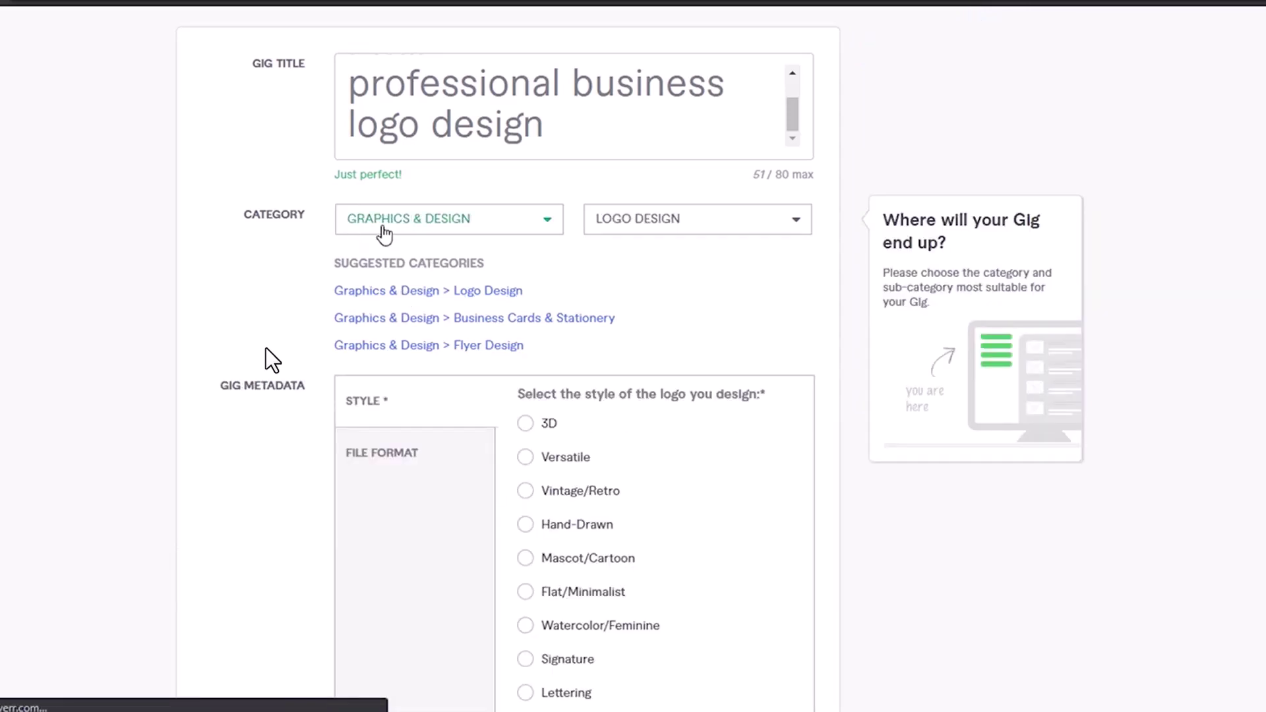
click(414, 228)
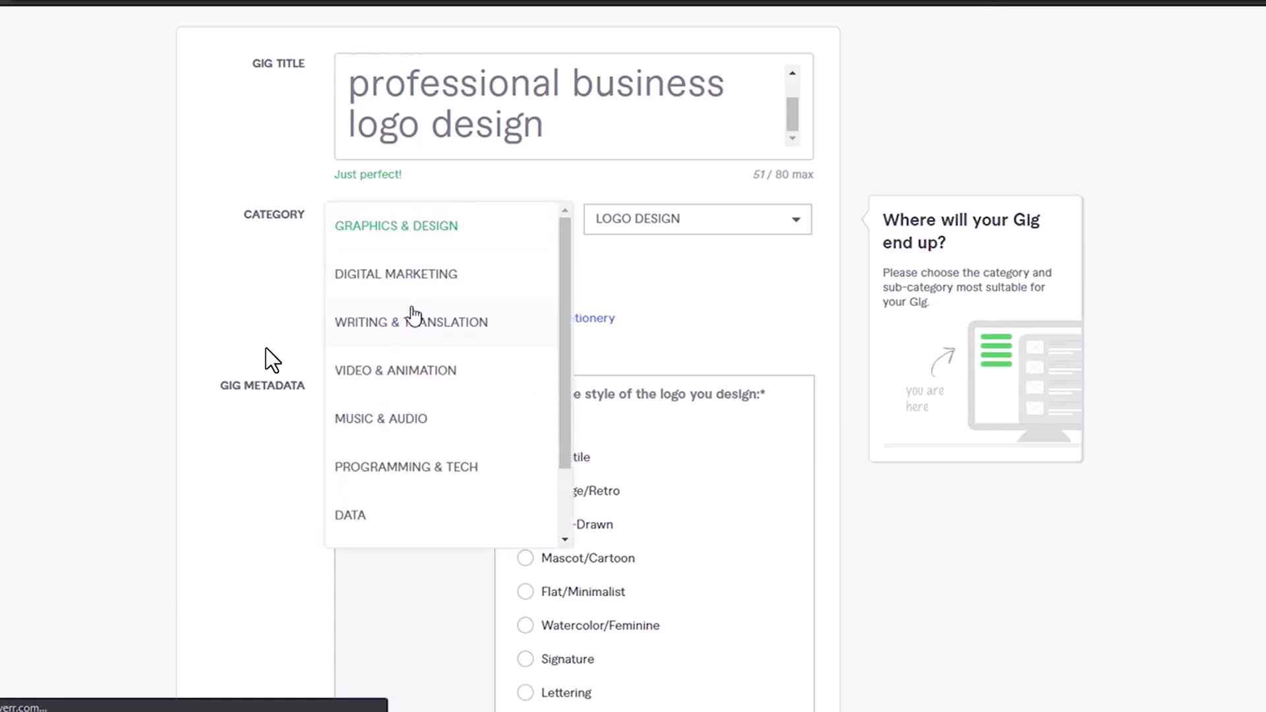
click(427, 230)
click(682, 224)
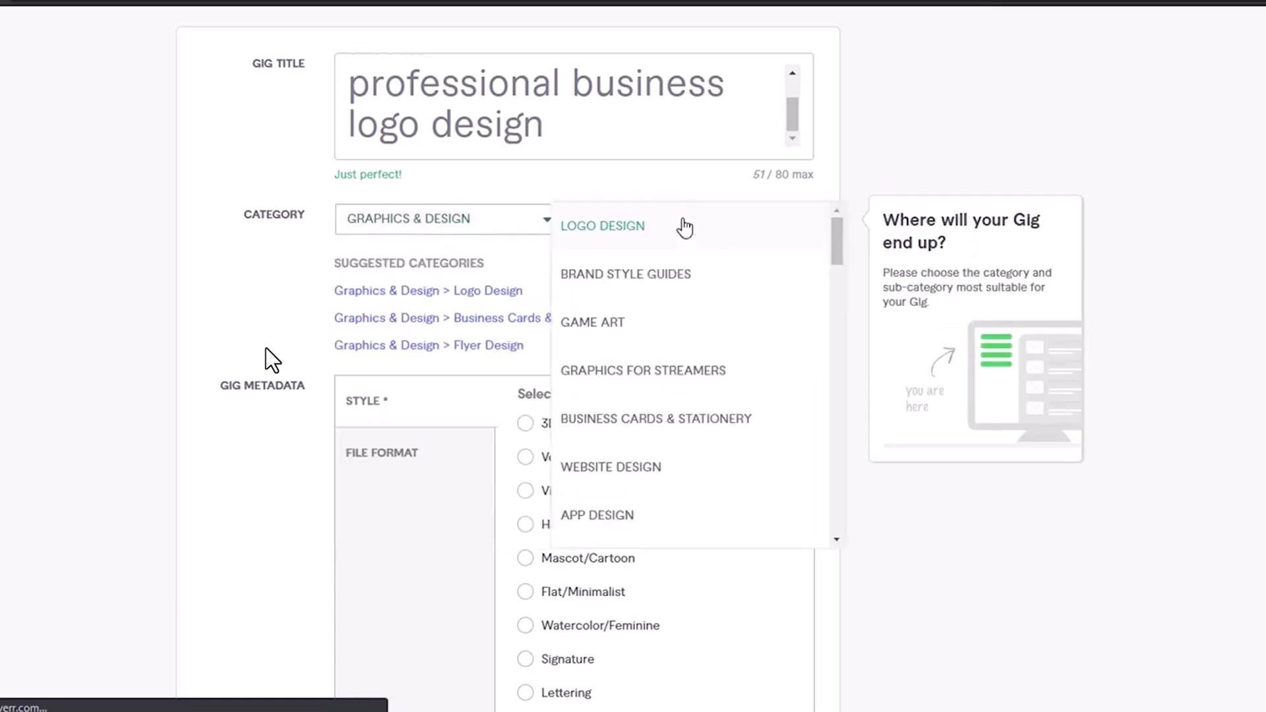
click(683, 226)
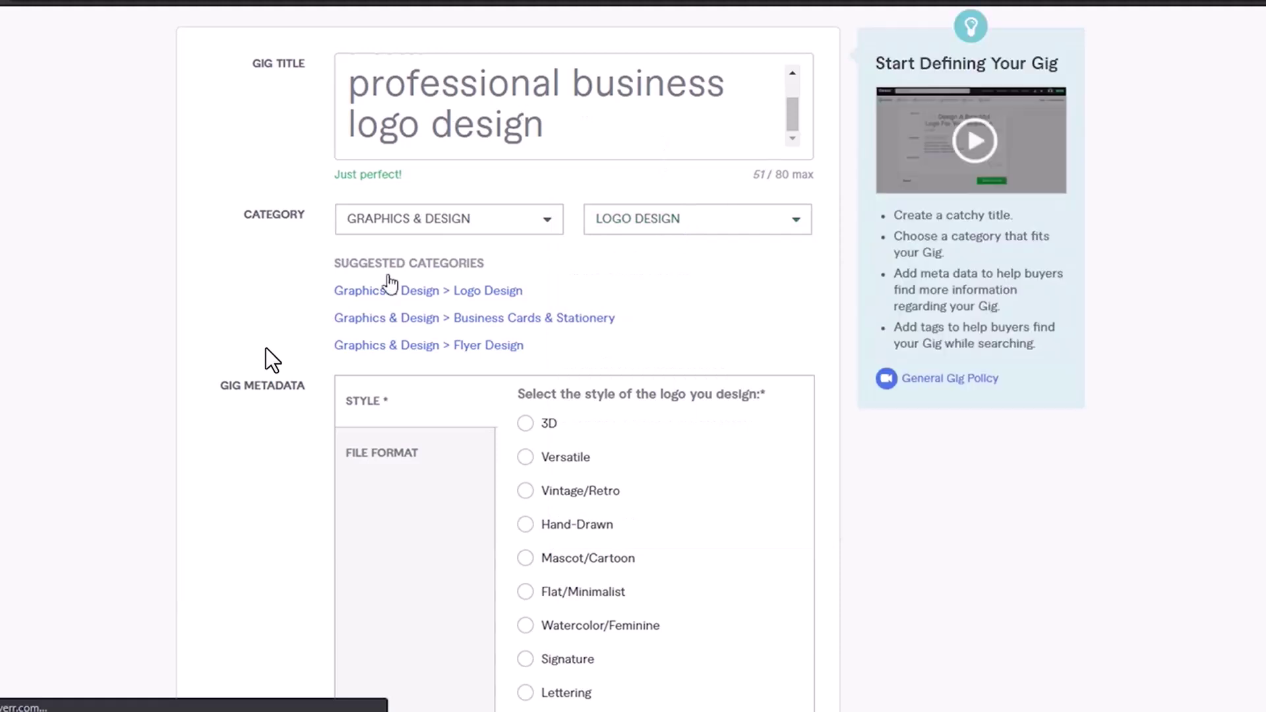
- Choose Flat/Minimalist as the logo style in the gig metadata and open the file format options
scroll(218, 322, down, 5)
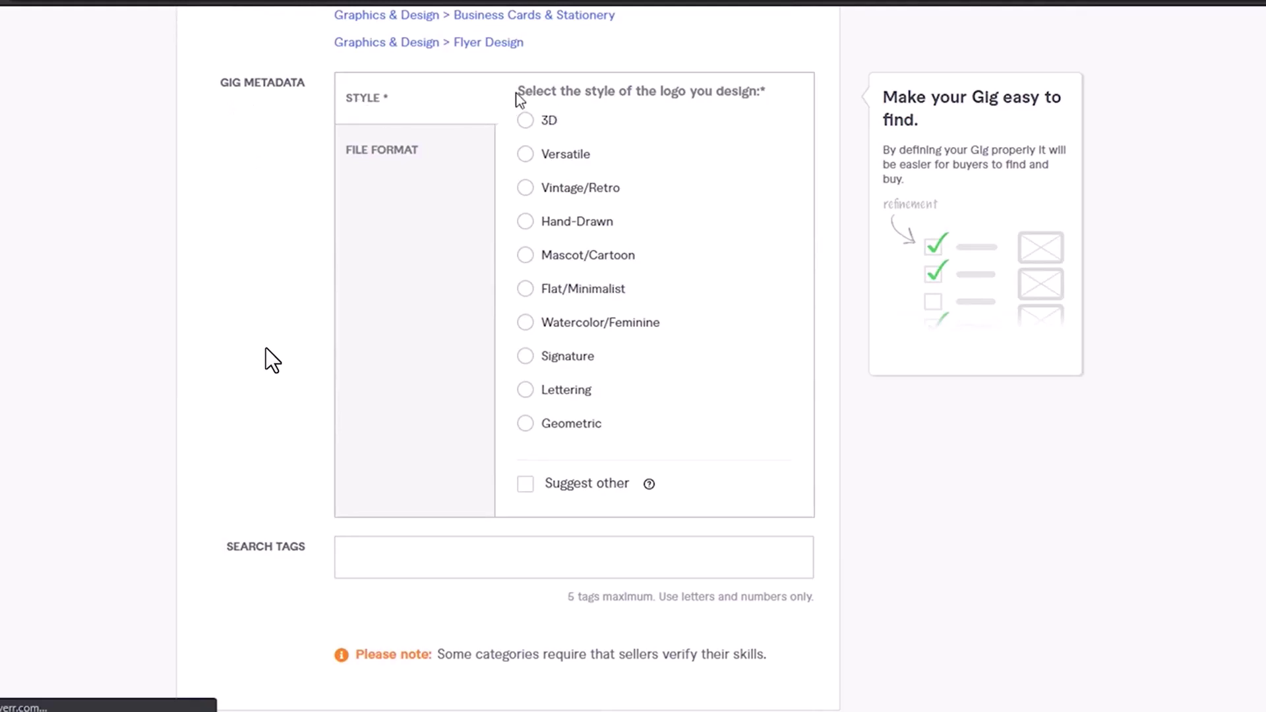
drag(517, 91, 773, 88)
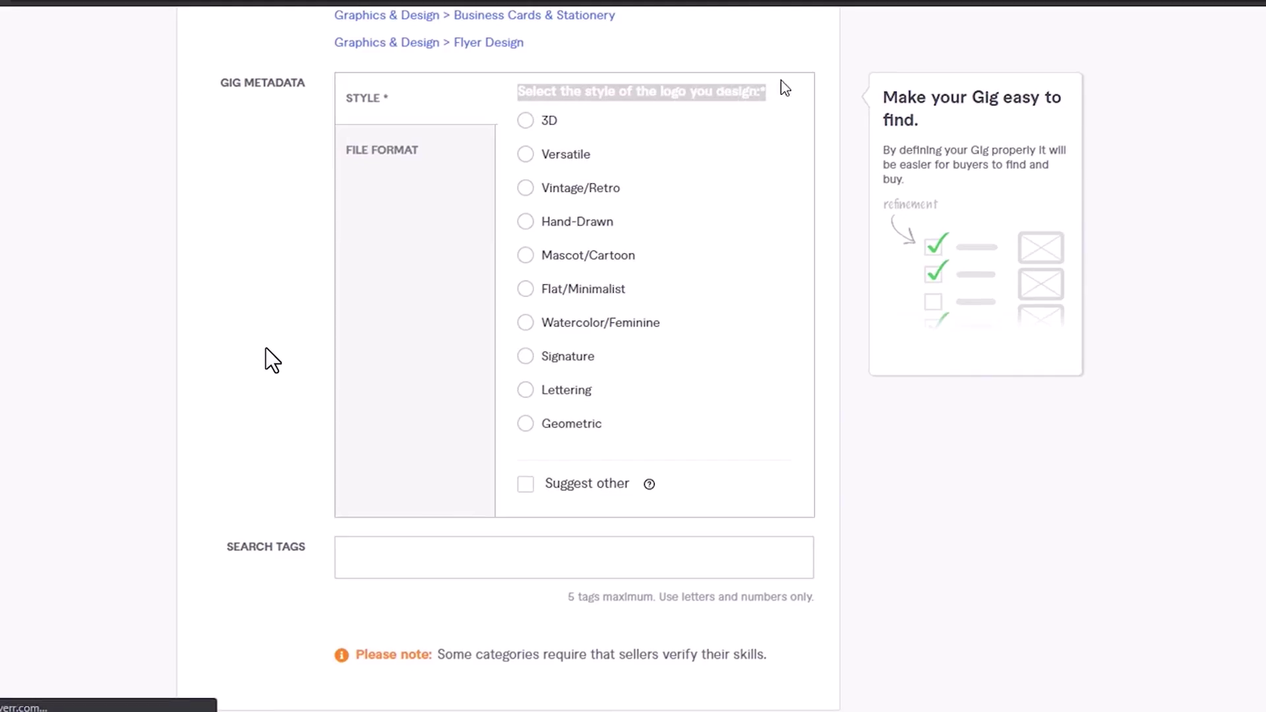
click(287, 245)
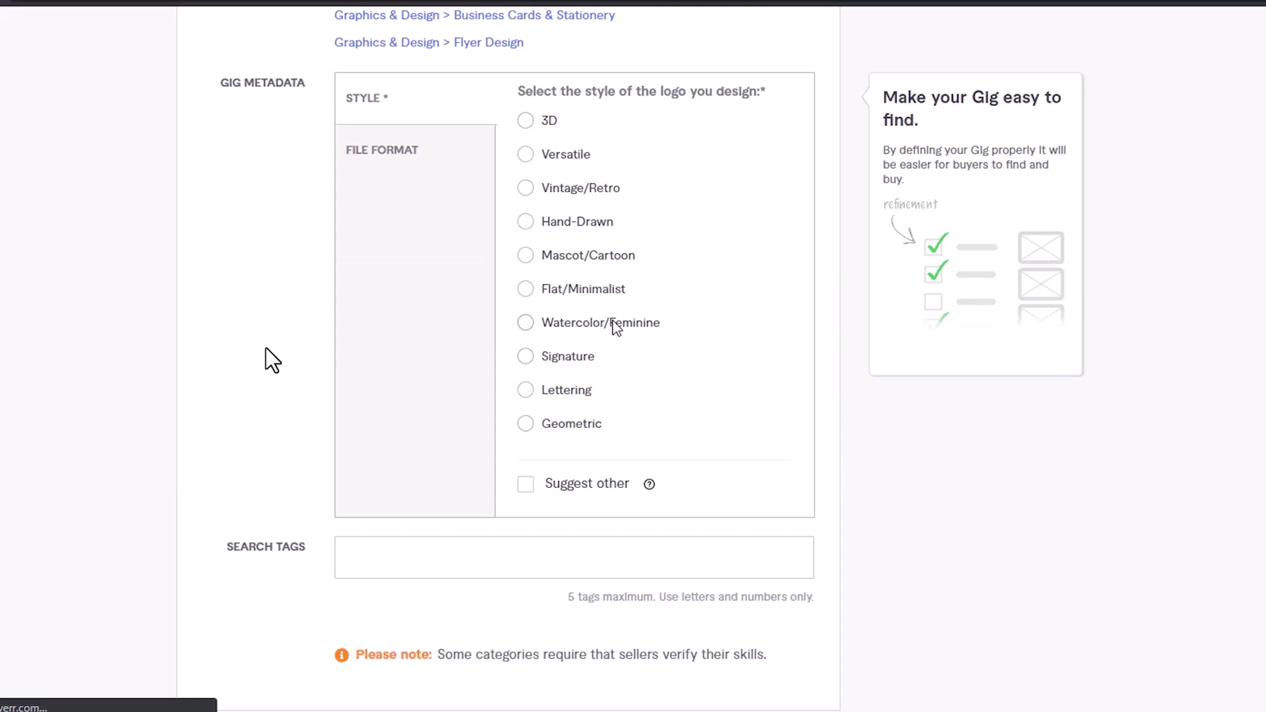
click(526, 290)
click(391, 149)
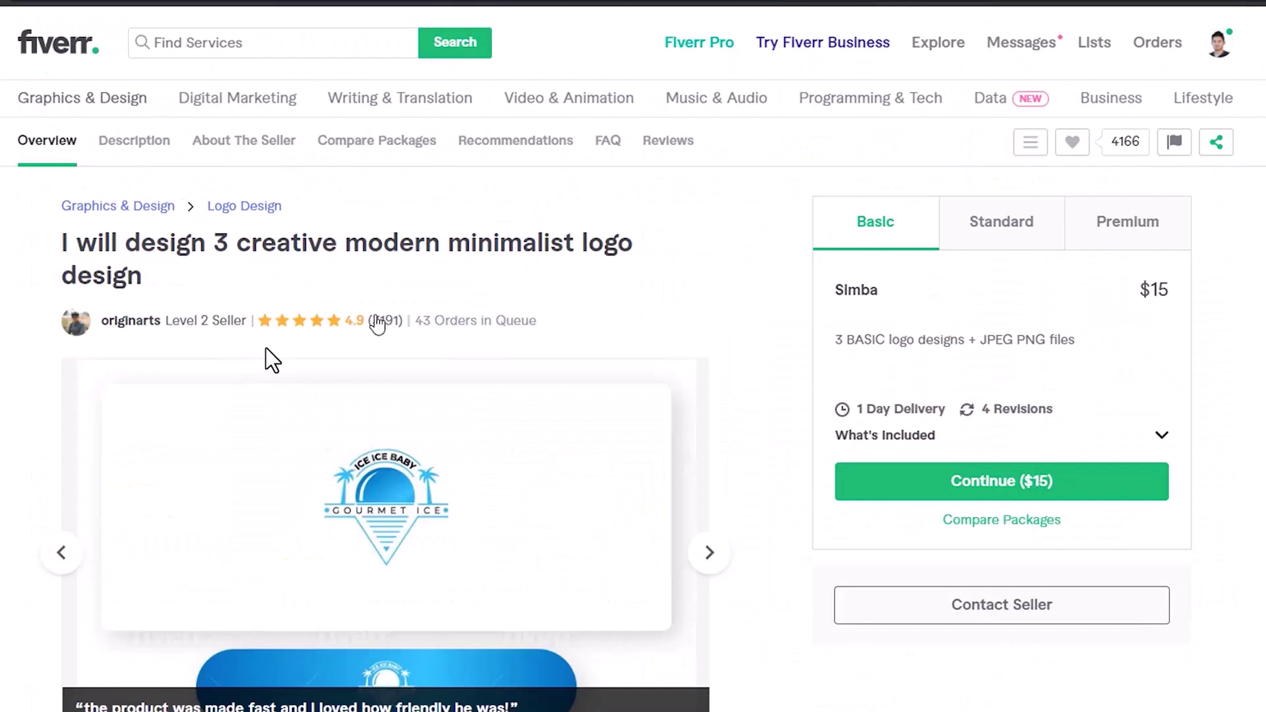
- Examine the model minimalist logo gig's packages and description, especially its listed style and file formats
scroll(376, 315, down, 10)
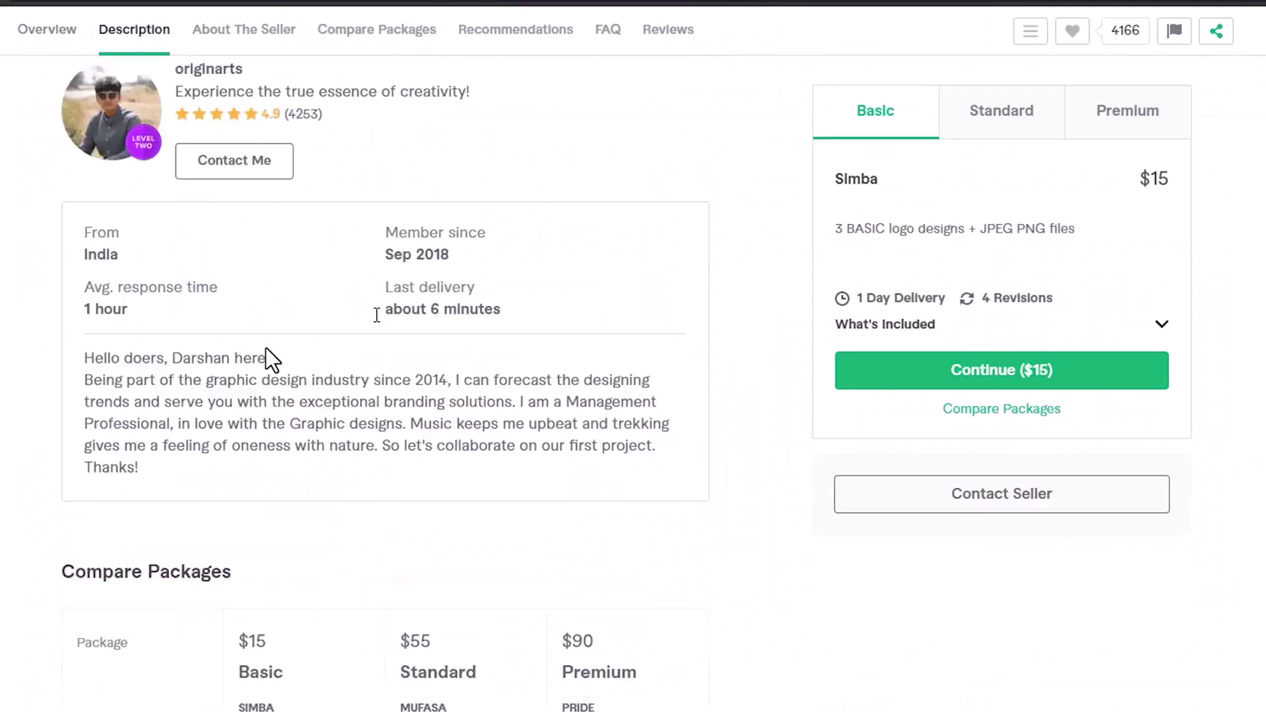
scroll(376, 314, up, 3)
scroll(342, 333, down, 5)
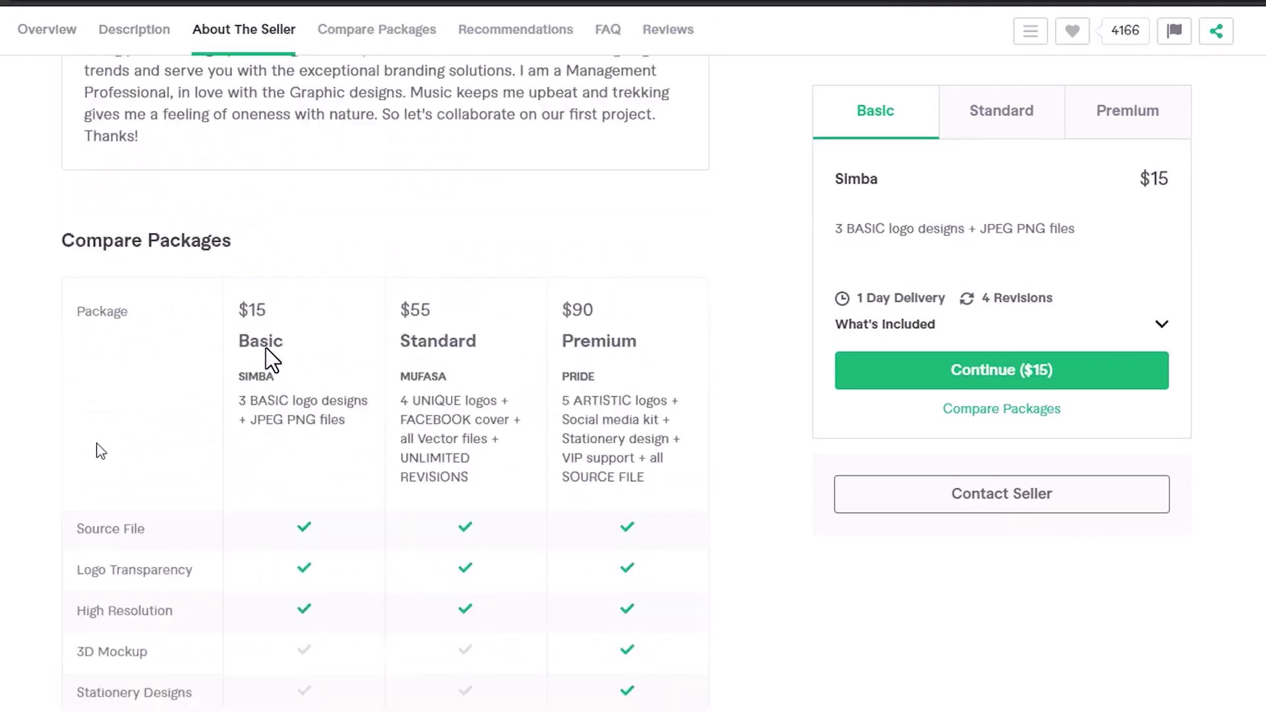
scroll(99, 447, up, 14)
scroll(99, 446, up, 1)
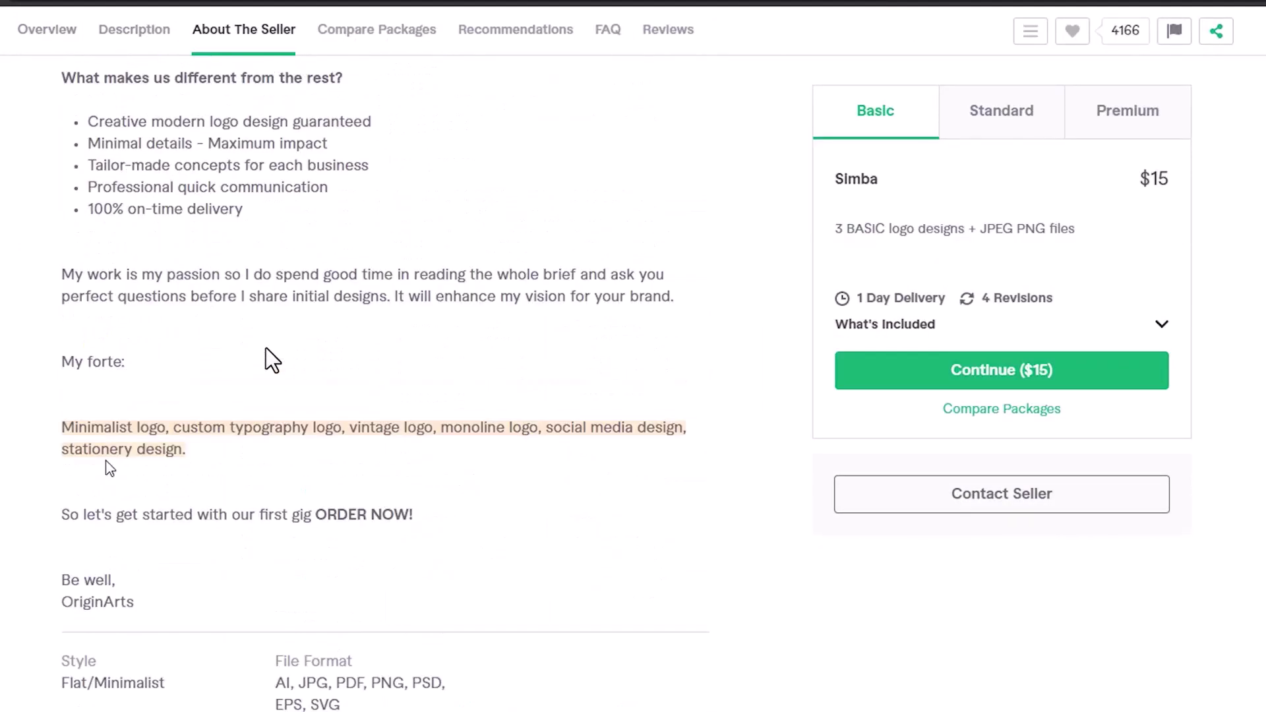
scroll(110, 468, down, 5)
drag(67, 378, 151, 379)
click(249, 396)
drag(283, 356, 347, 357)
click(322, 380)
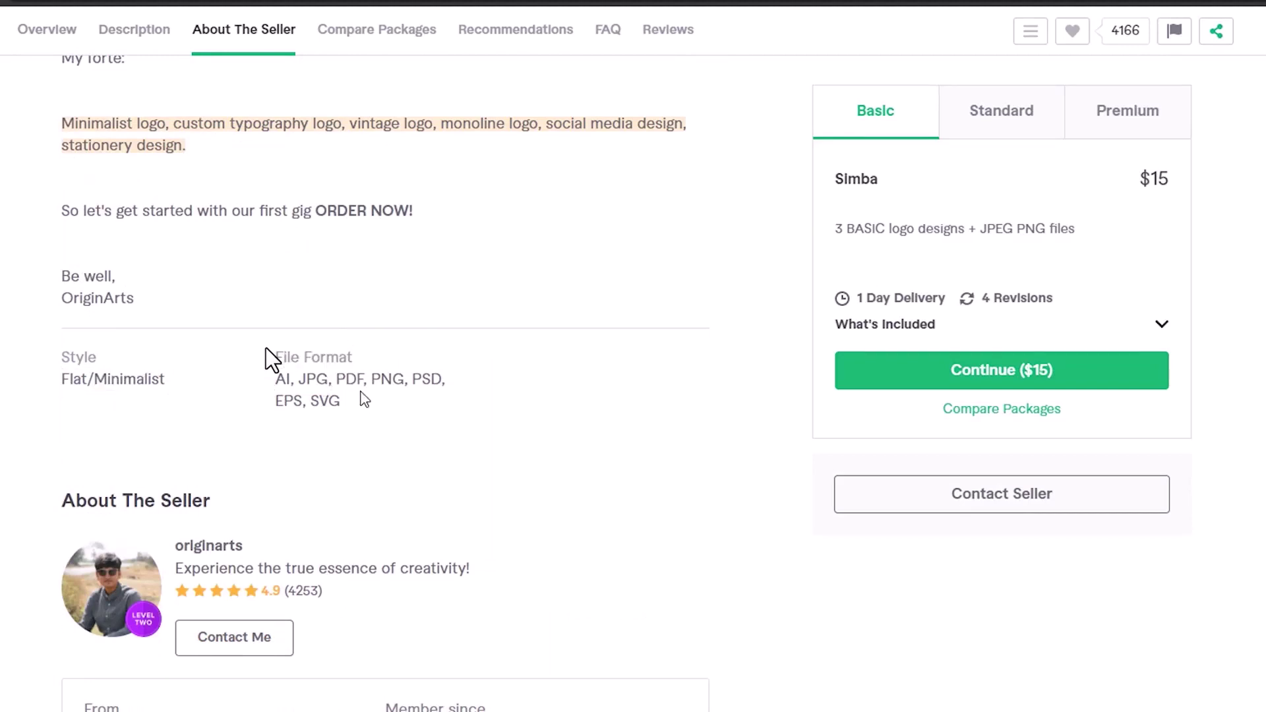
scroll(315, 384, down, 15)
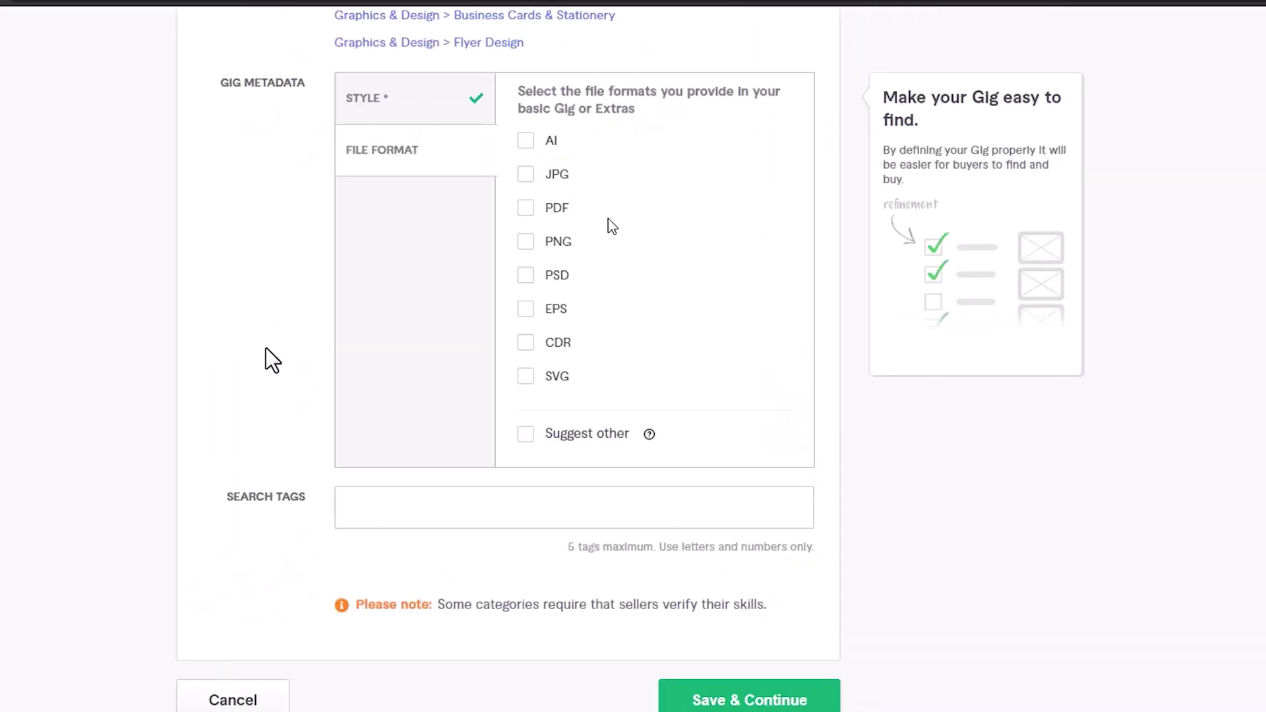
- Select AI, JPG, PDF, PNG, PSD, EPS, CDR and SVG as the file formats provided with the gig
click(527, 141)
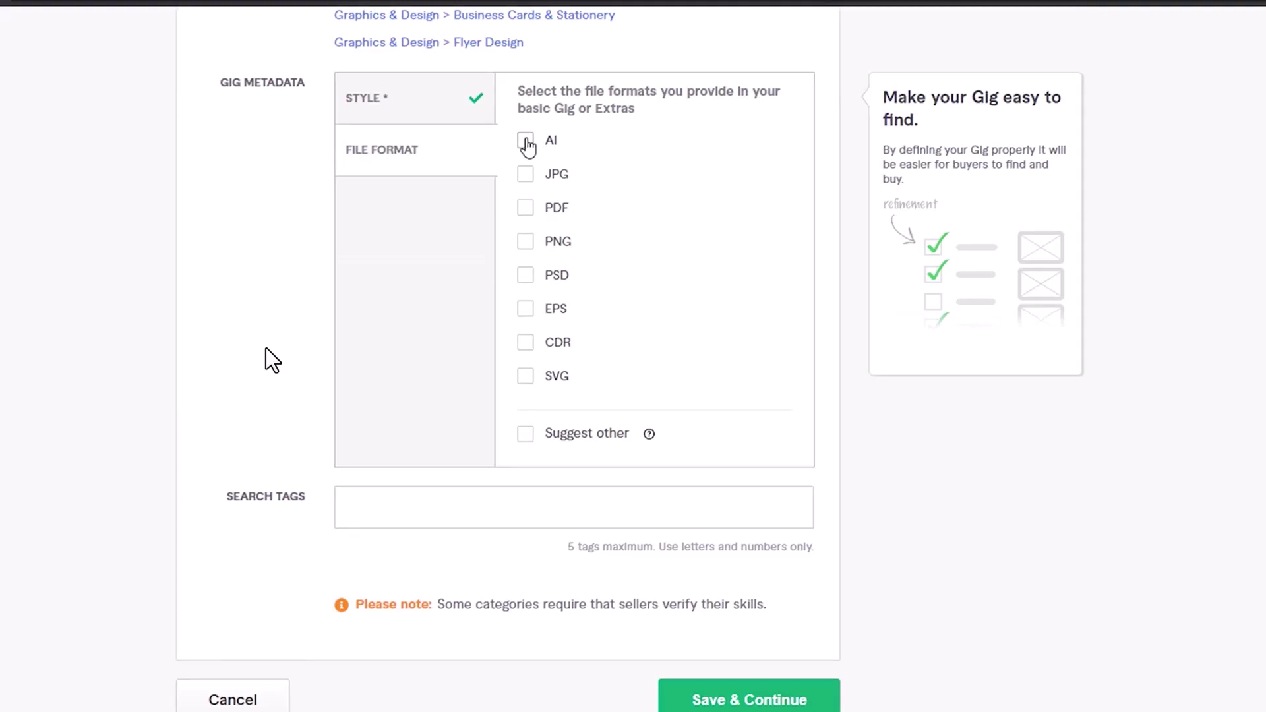
click(524, 176)
click(526, 243)
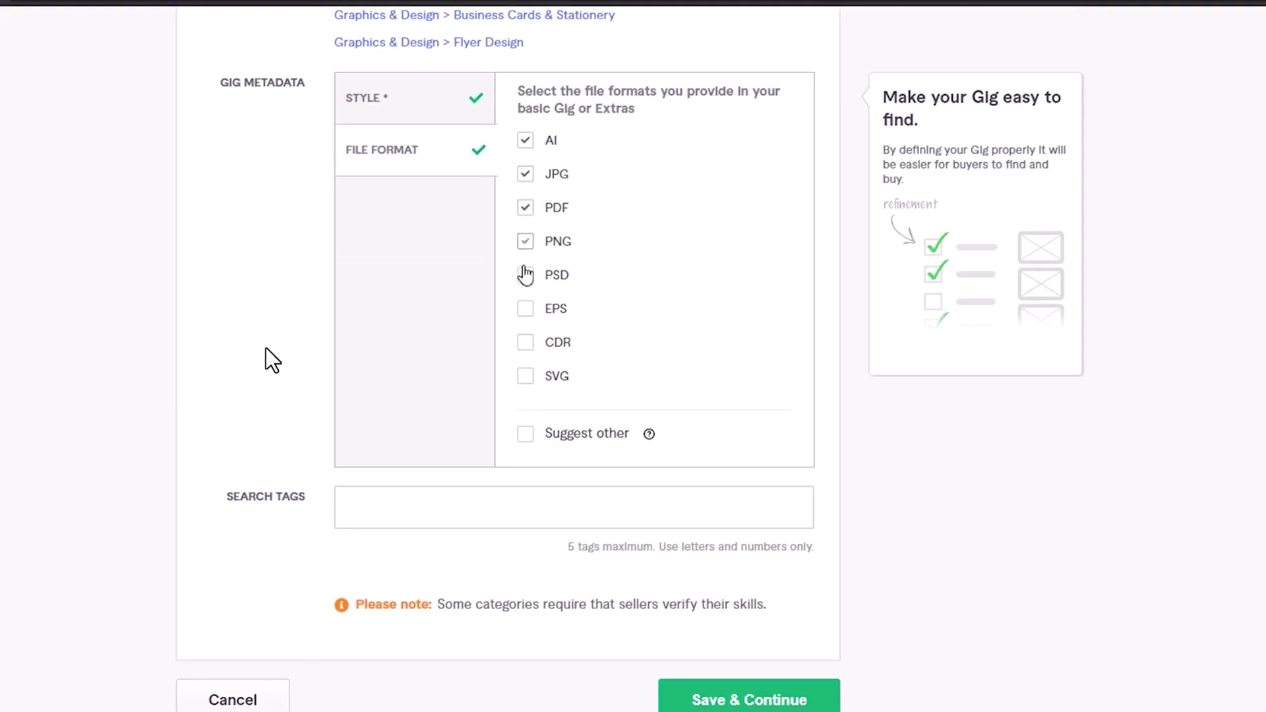
click(525, 277)
click(525, 310)
click(525, 381)
- Examine the related tags of the model minimalist logo gig for search tag ideas
scroll(465, 360, down, 5)
click(487, 209)
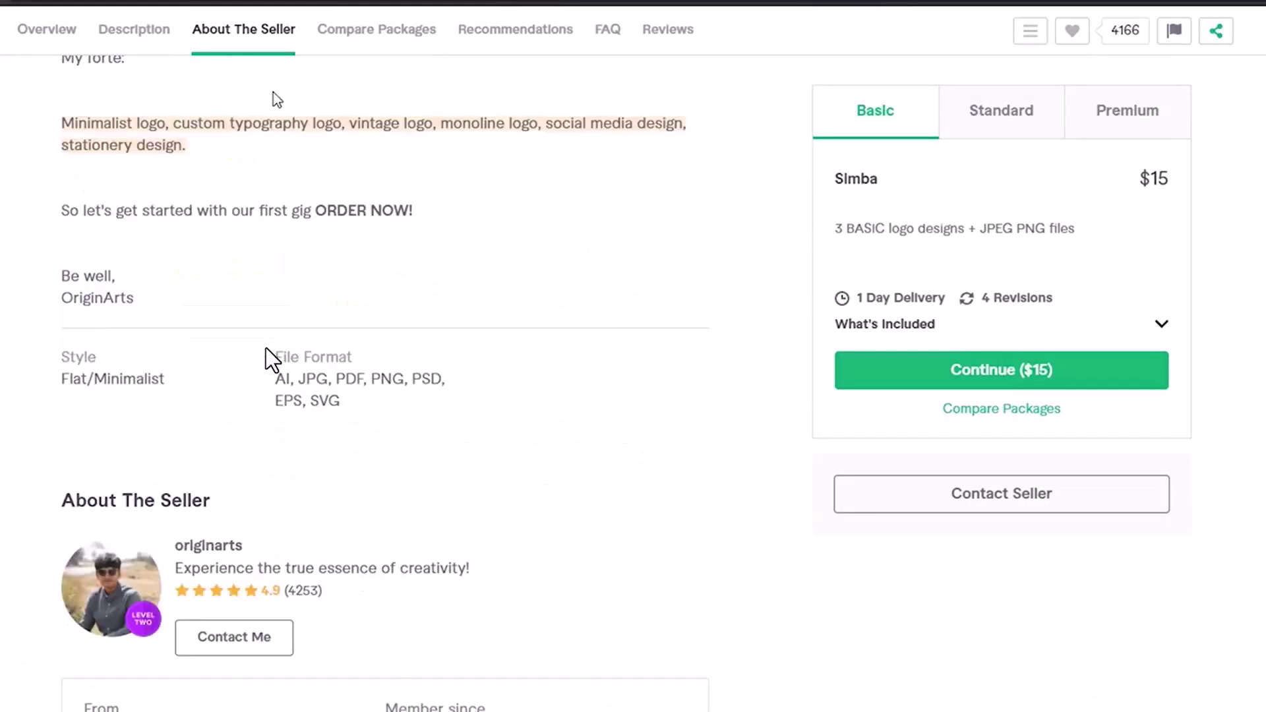
scroll(289, 255, down, 10)
scroll(290, 257, down, 15)
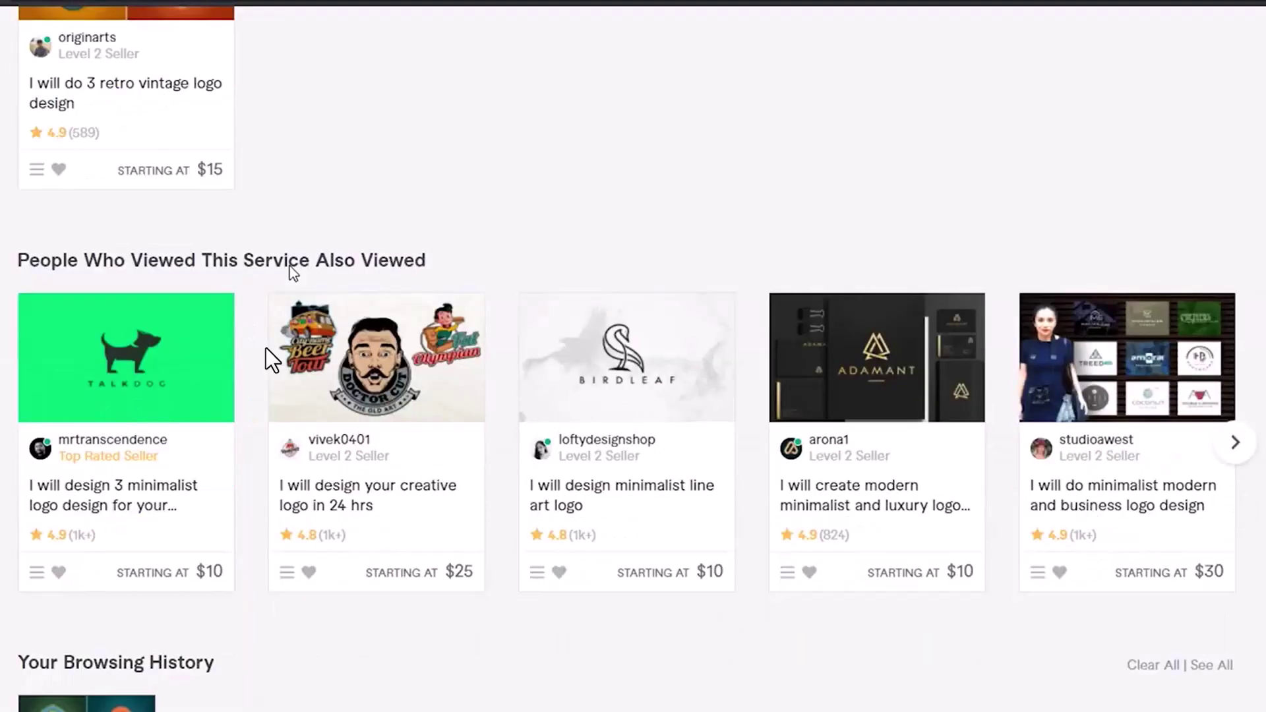
scroll(266, 348, down, 5)
scroll(267, 348, up, 10)
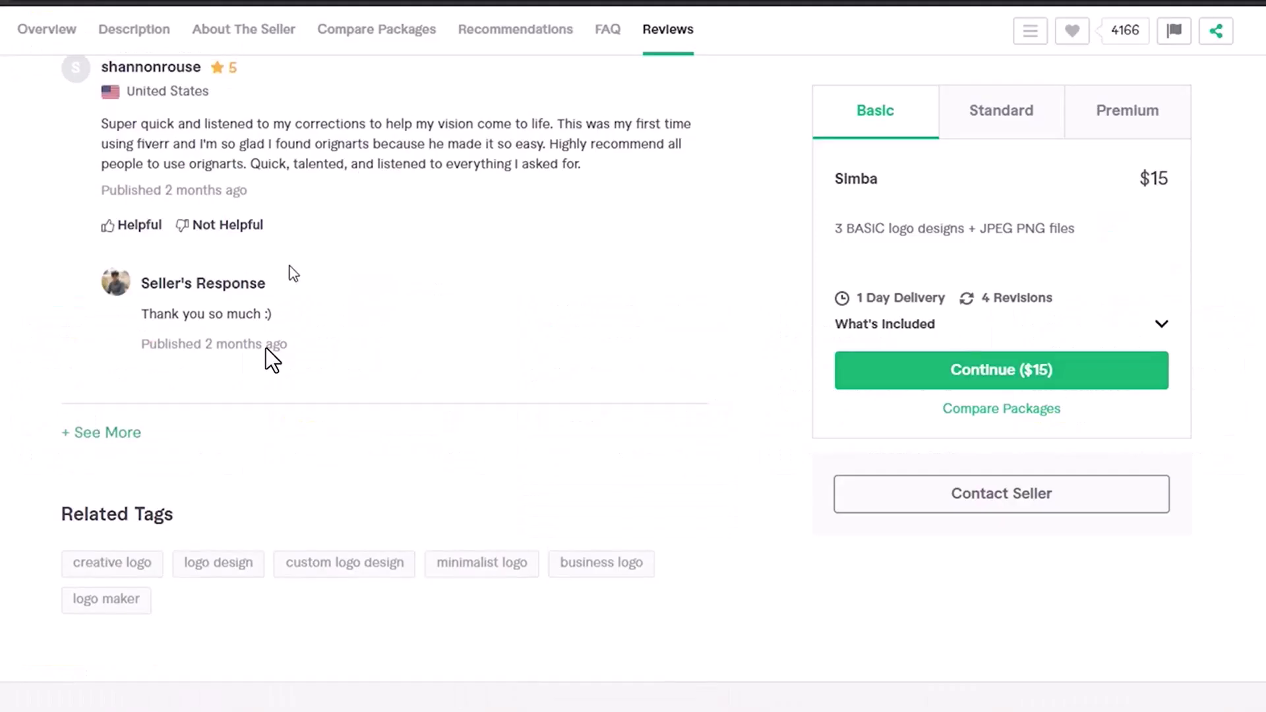
scroll(291, 271, down, 2)
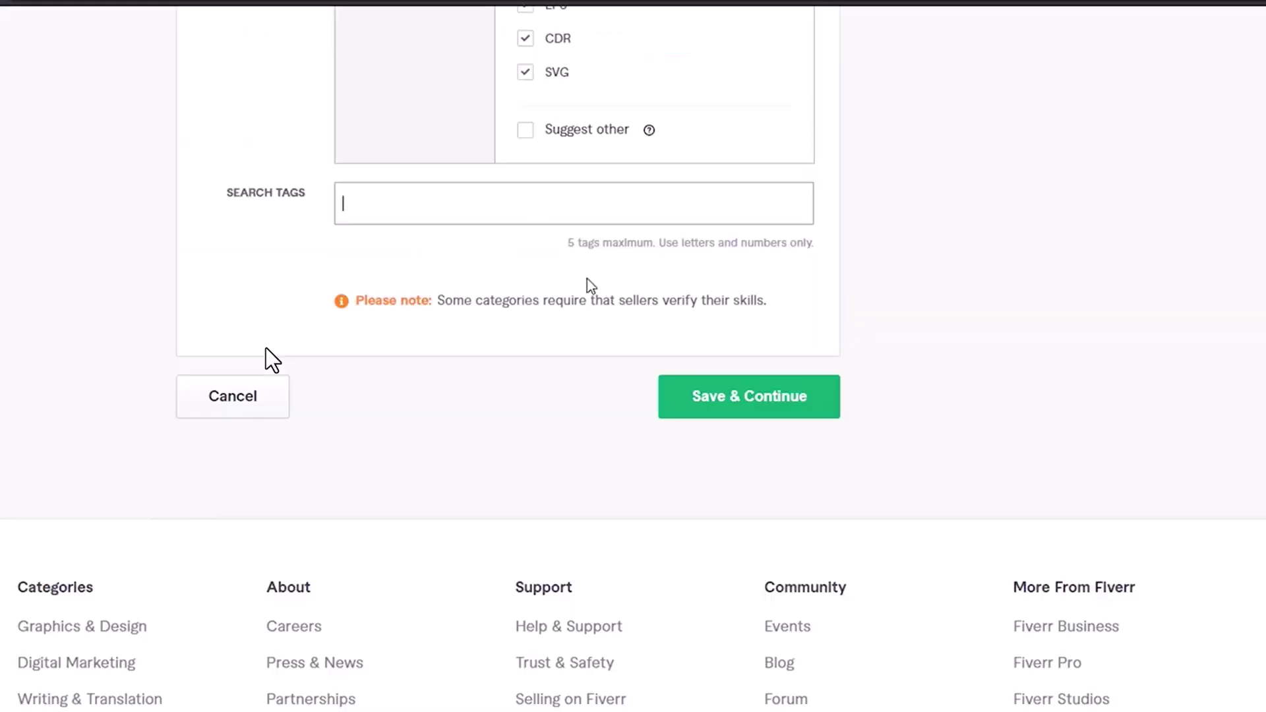
- Add "Logo design" as the gig's first search tag
text(Log)
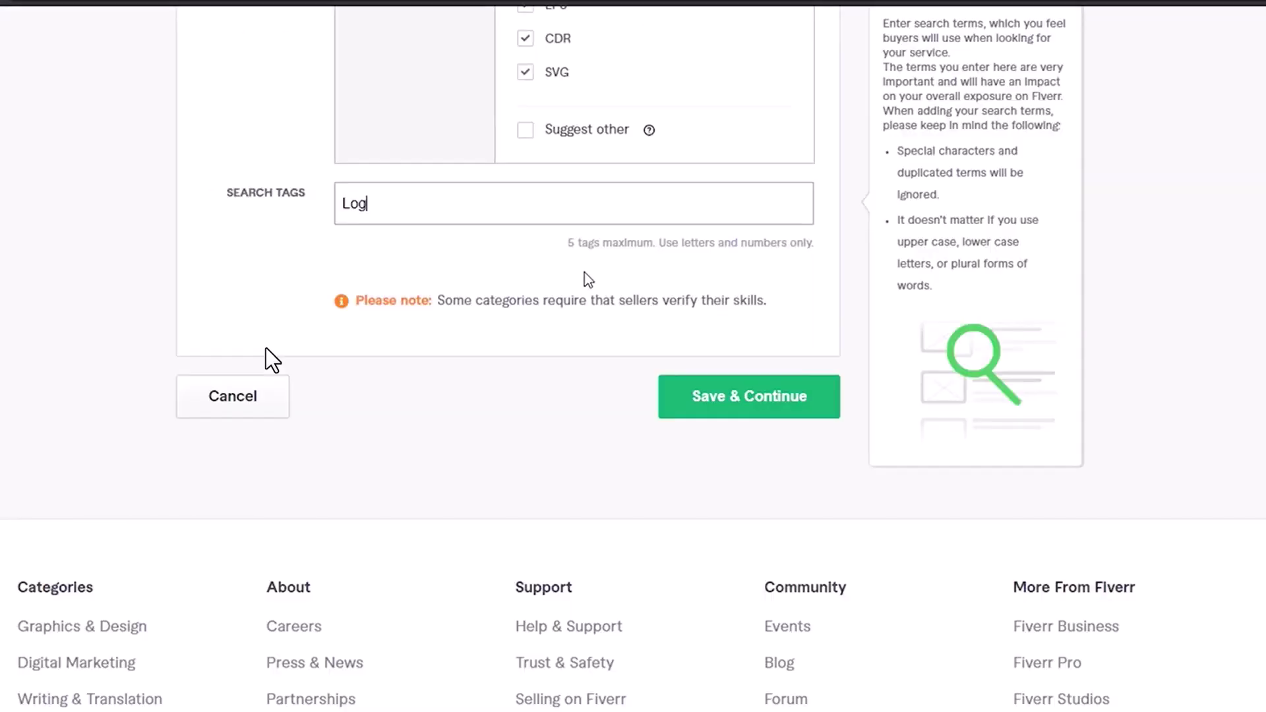
text(o desing)
key(BackSpace)
key(BackSpace)
key(BackSpace)
key(BackSpace)
text(ign)
key(Return)
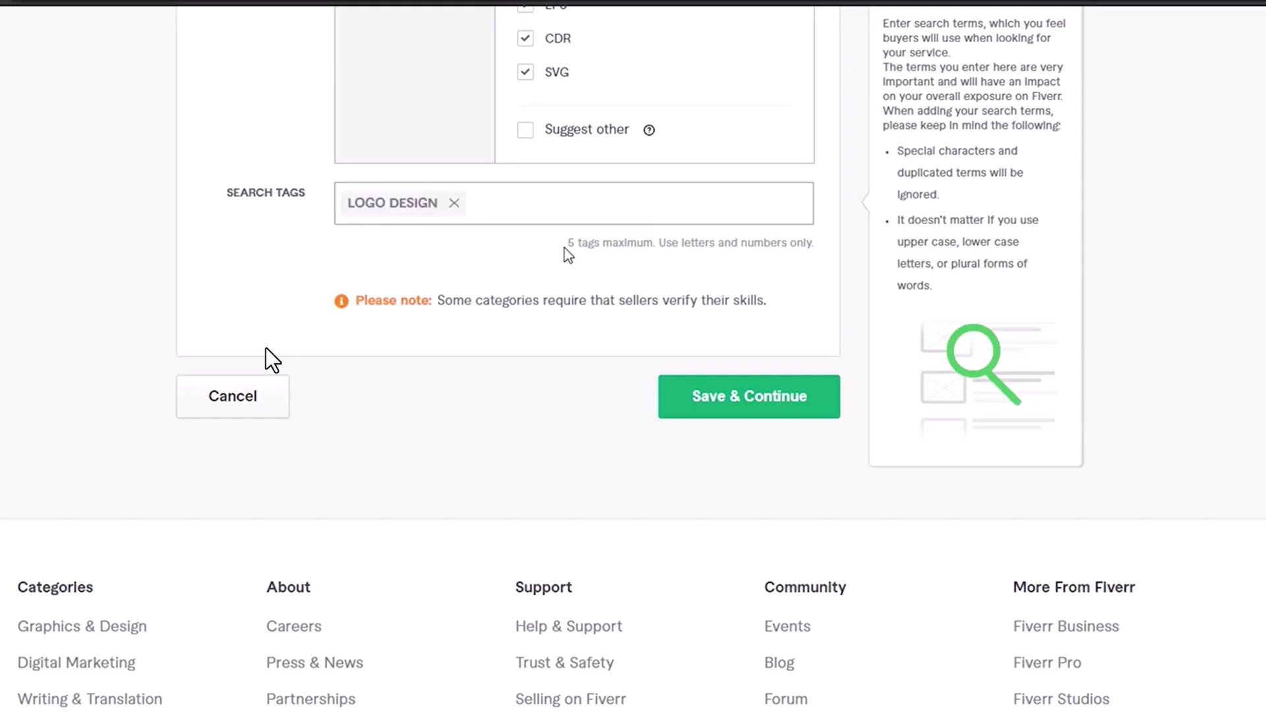
drag(567, 246, 591, 245)
click(619, 247)
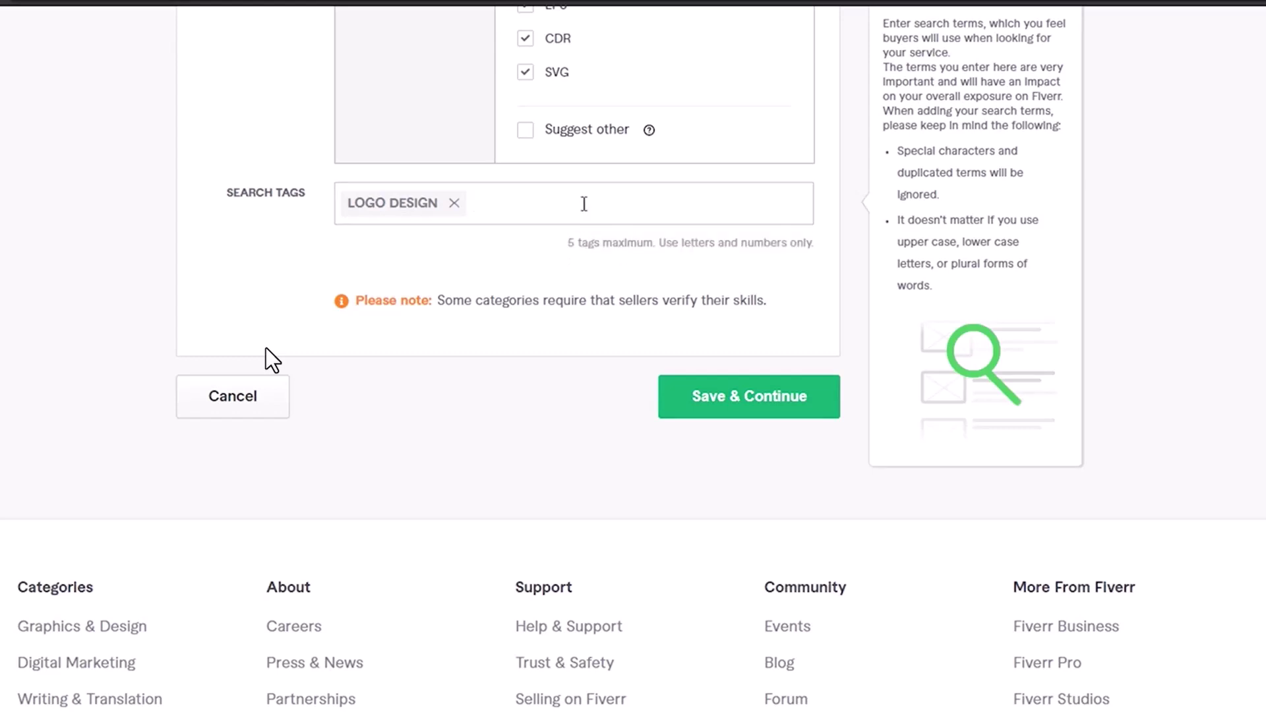
- Add the search tags "3D logo" and "Business logo" to the gig
click(583, 204)
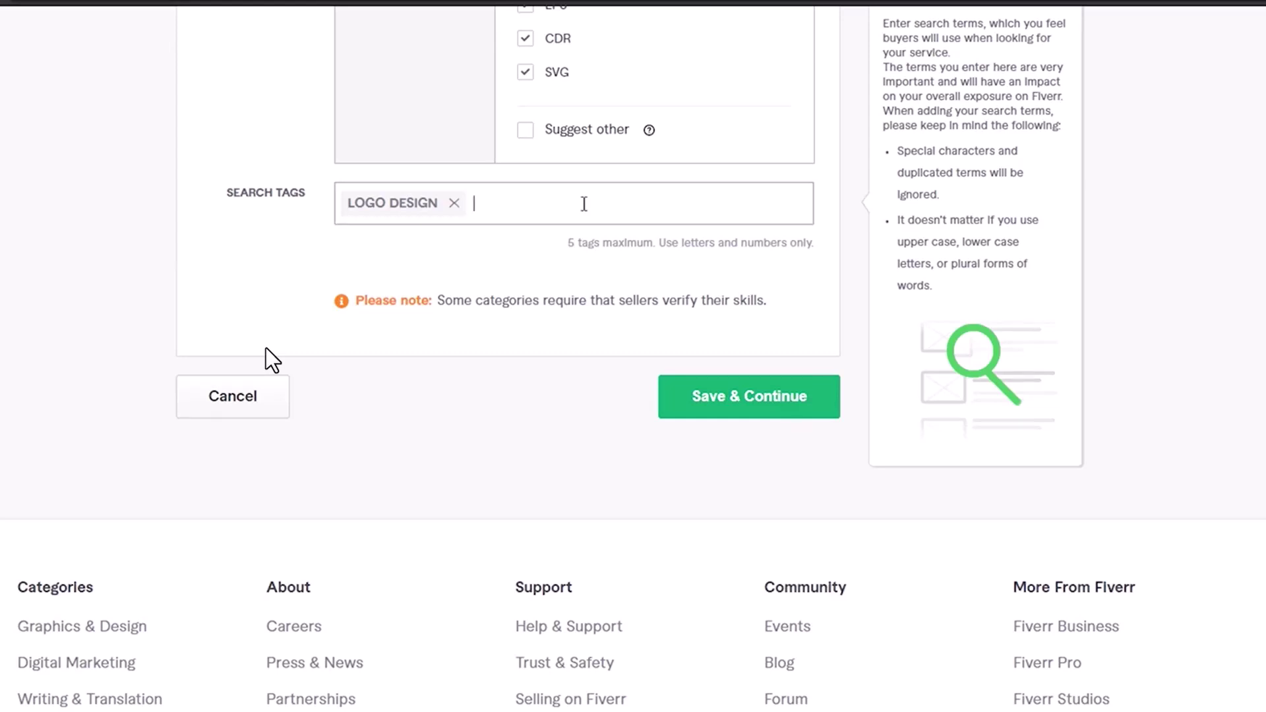
text(3D)
text( lh)
text(logo)
key(Return)
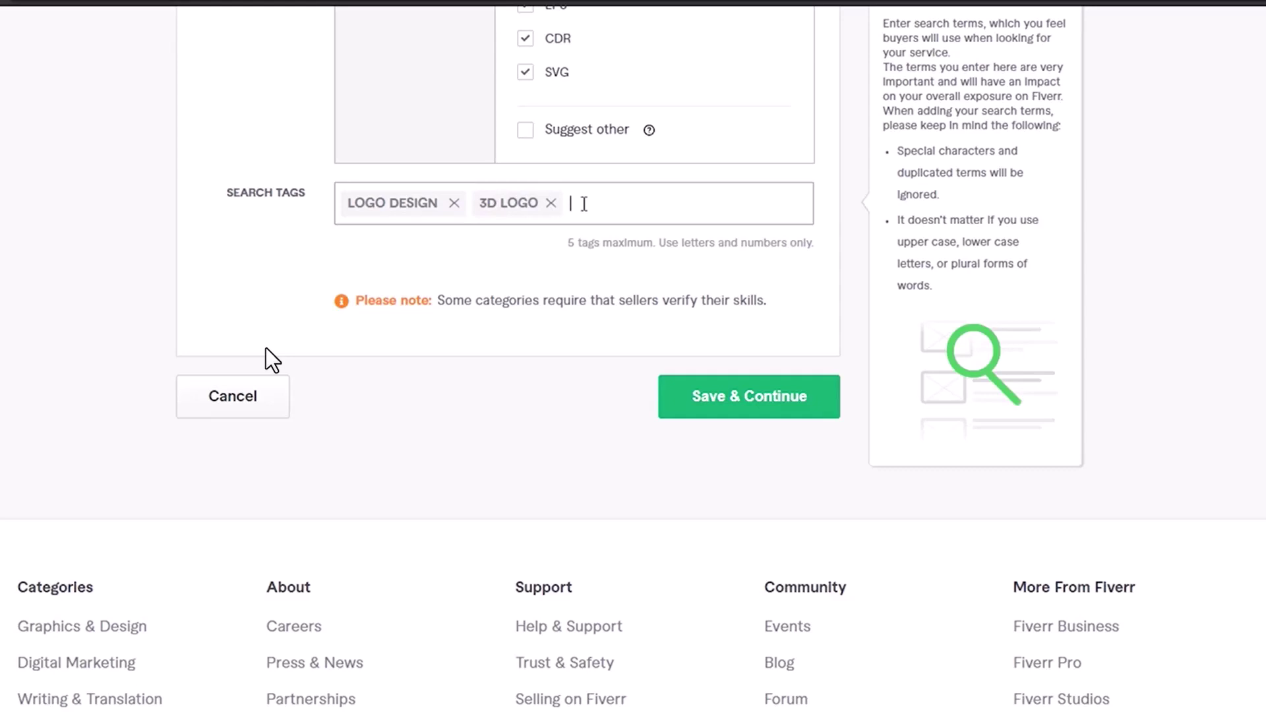
text(Busniess)
right_click(583, 203)
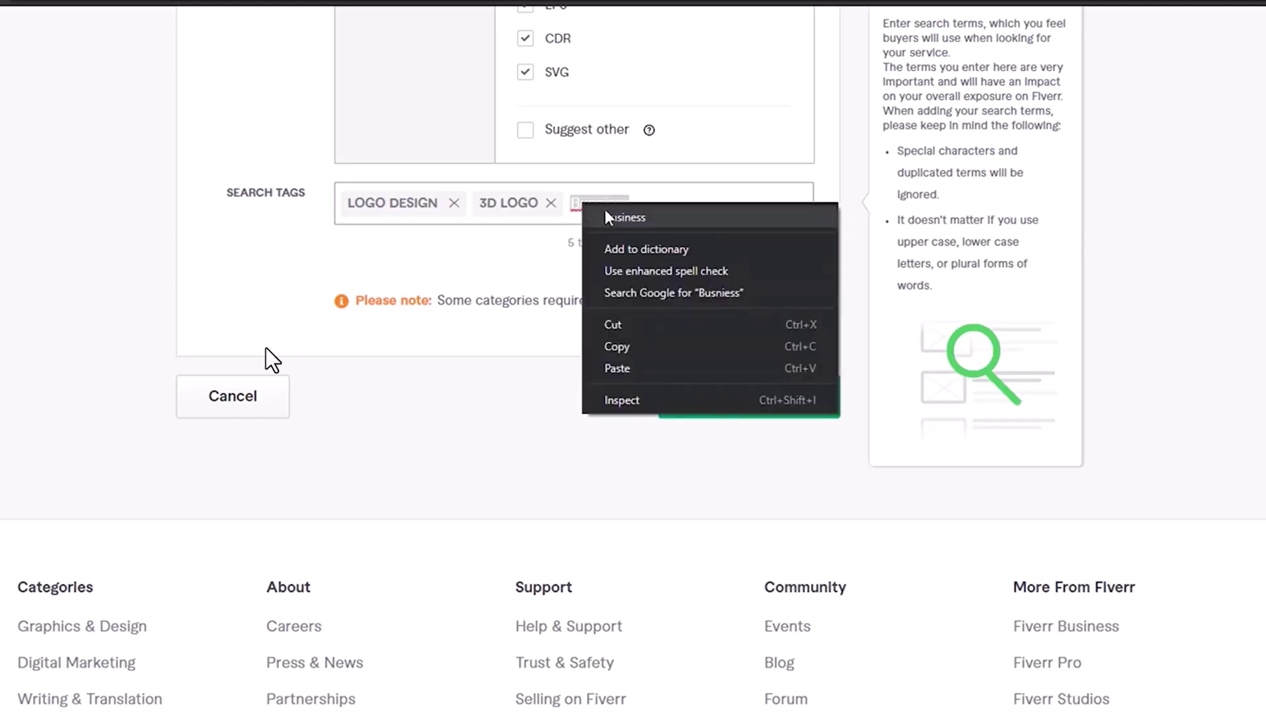
click(609, 215)
text(logo)
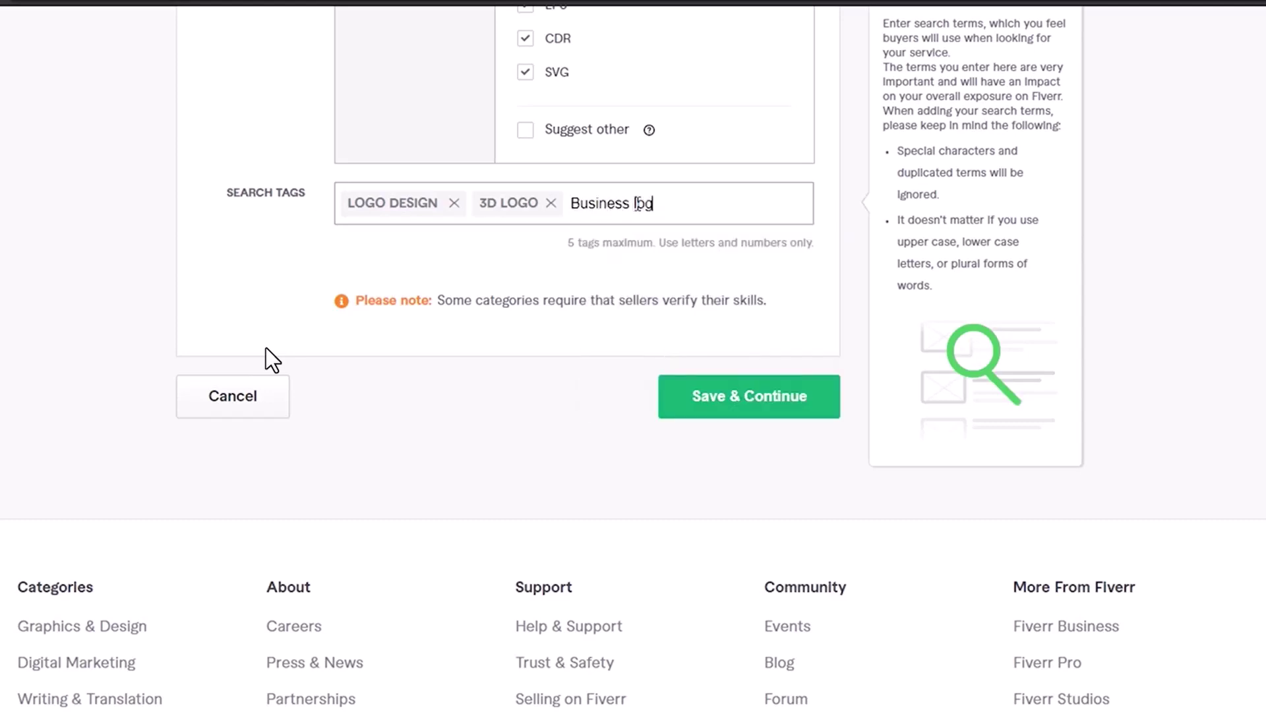
key(Return)
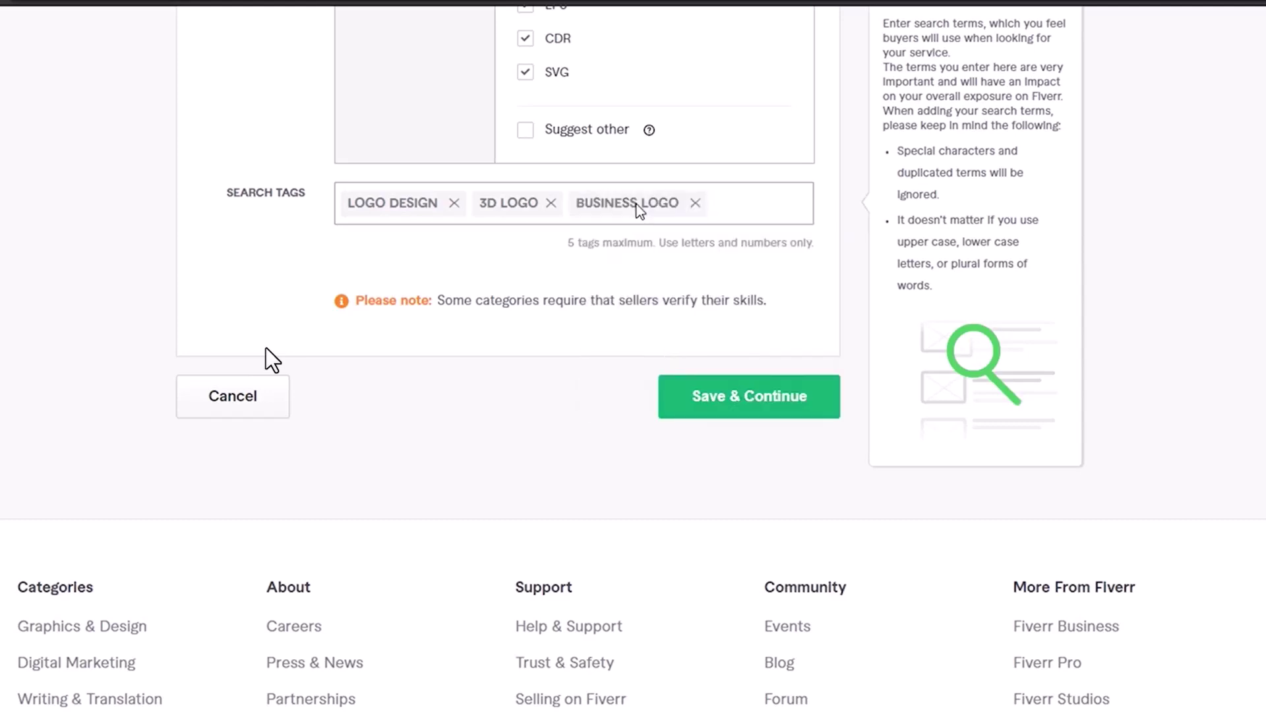
- Complete the five search tags by adding "Logo maker" and "Logo ideas"
text(Logo maker)
key(Return)
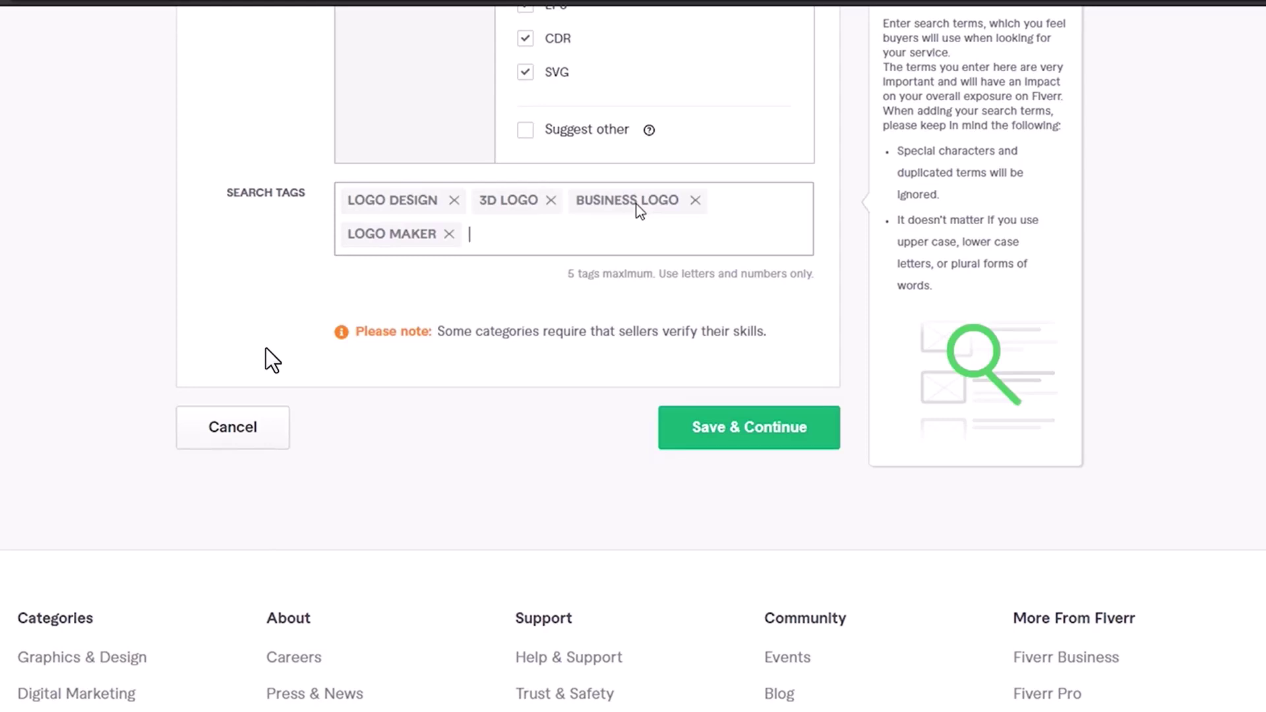
text(Logo ideas)
key(Return)
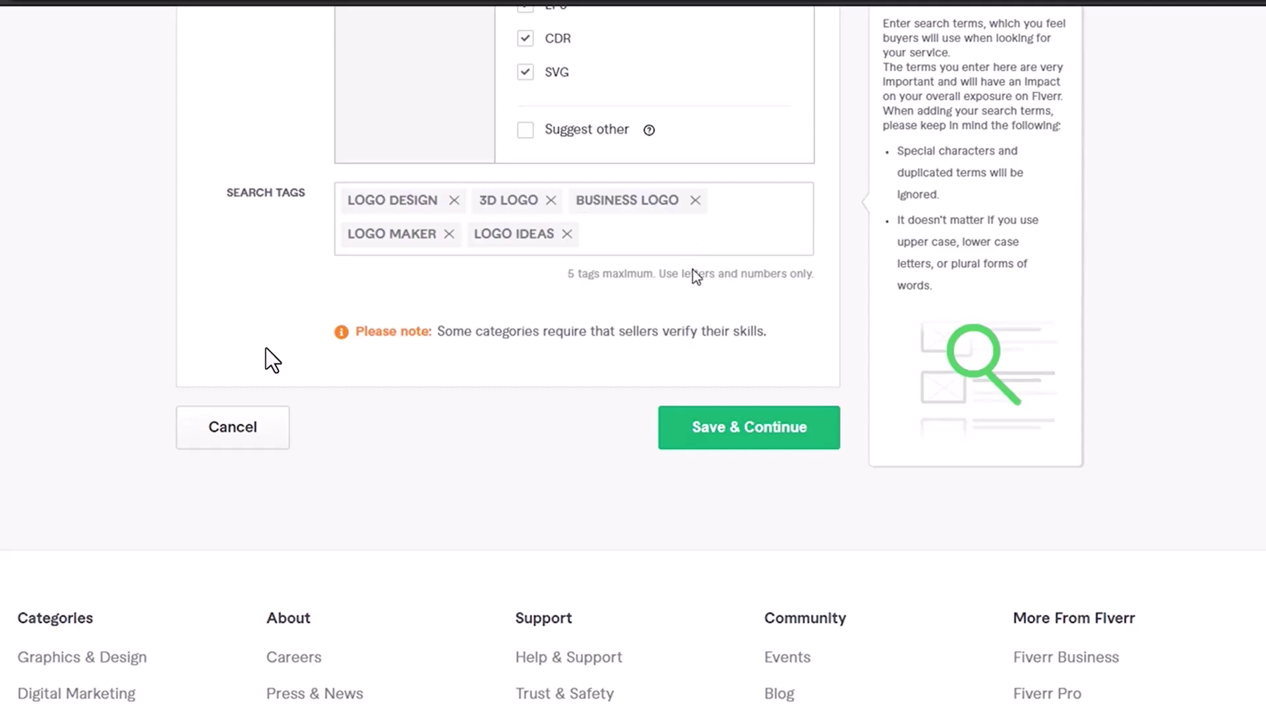
mouse_move(212, 346)
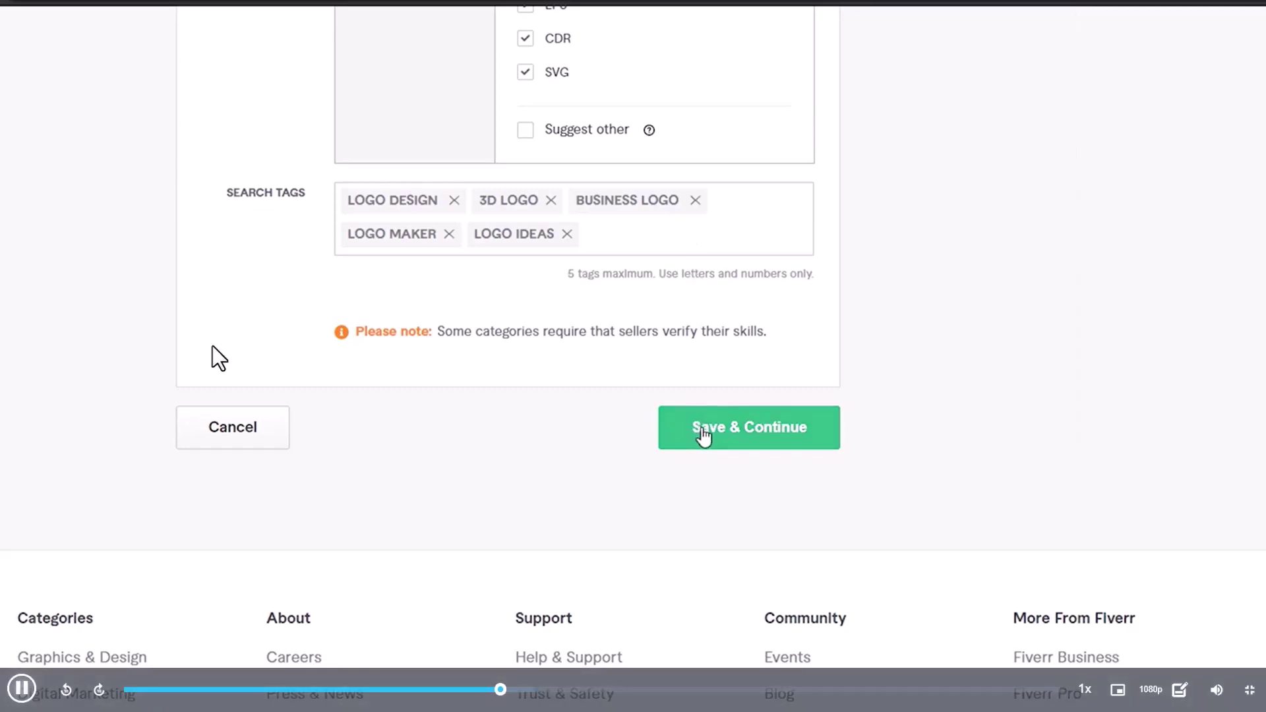
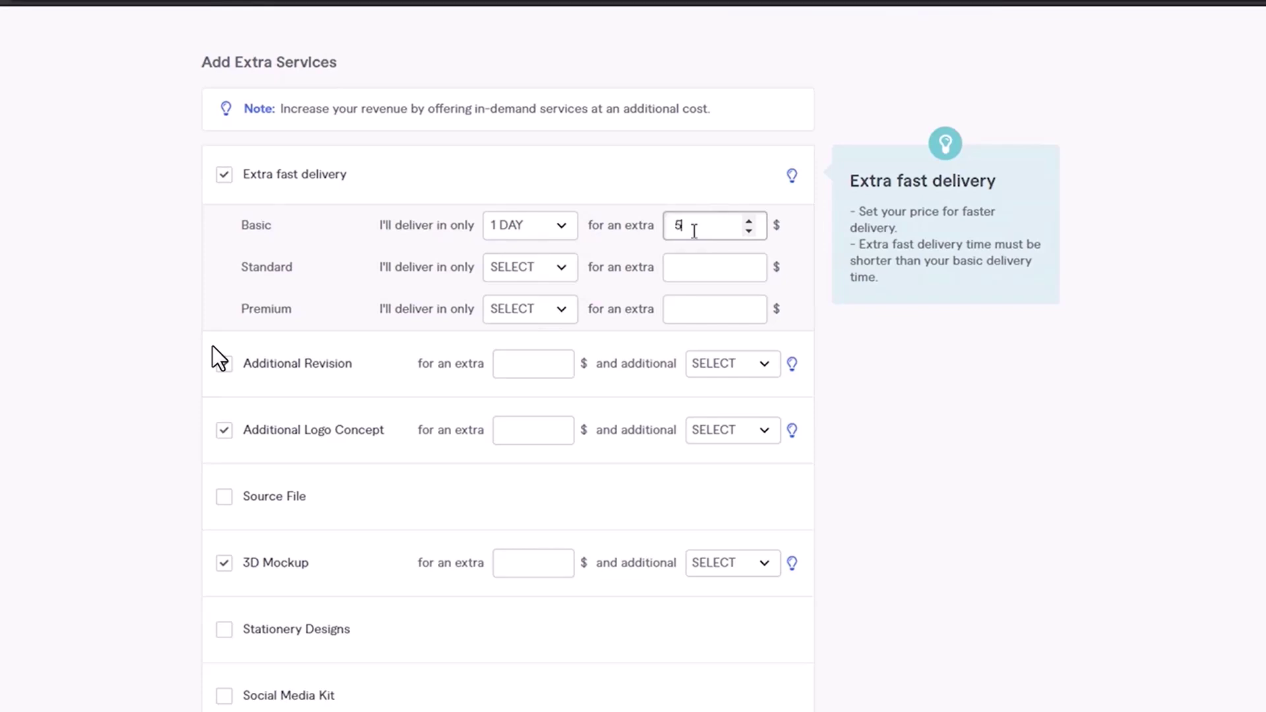
- Offer 1-day extra fast delivery for an extra $5 on the Standard package and $15 on the Premium package
click(528, 278)
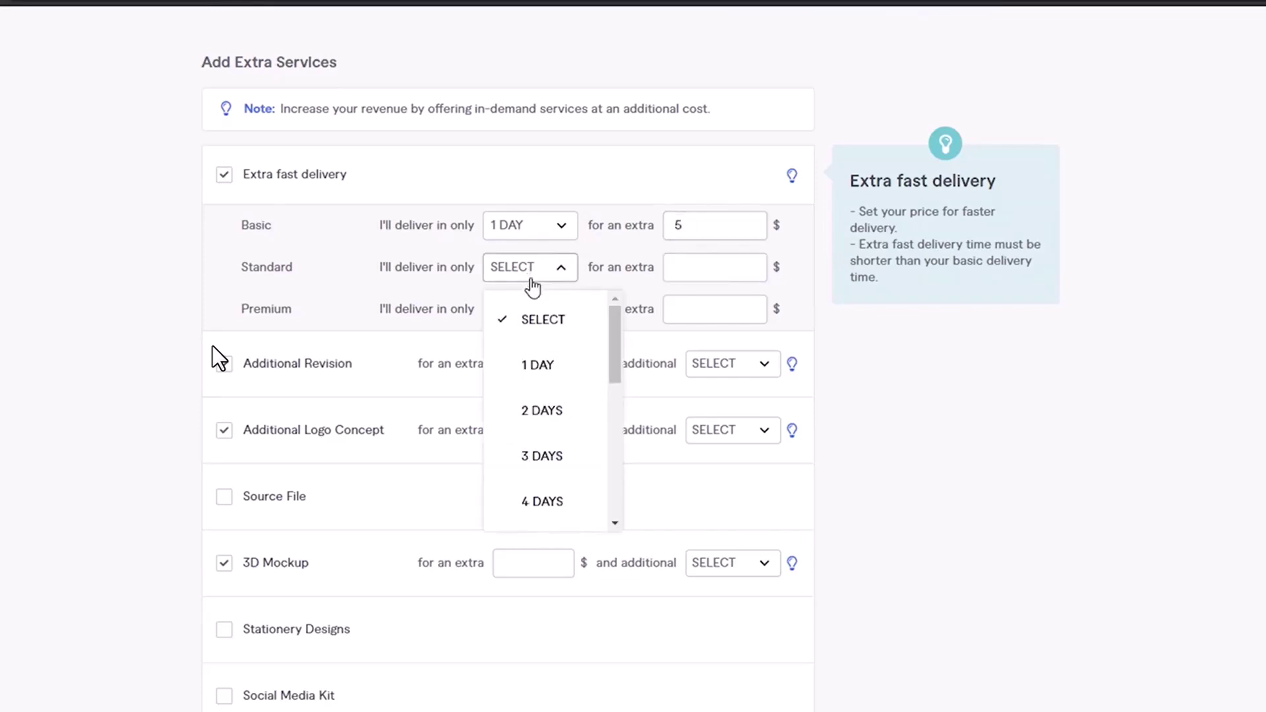
click(553, 367)
click(724, 266)
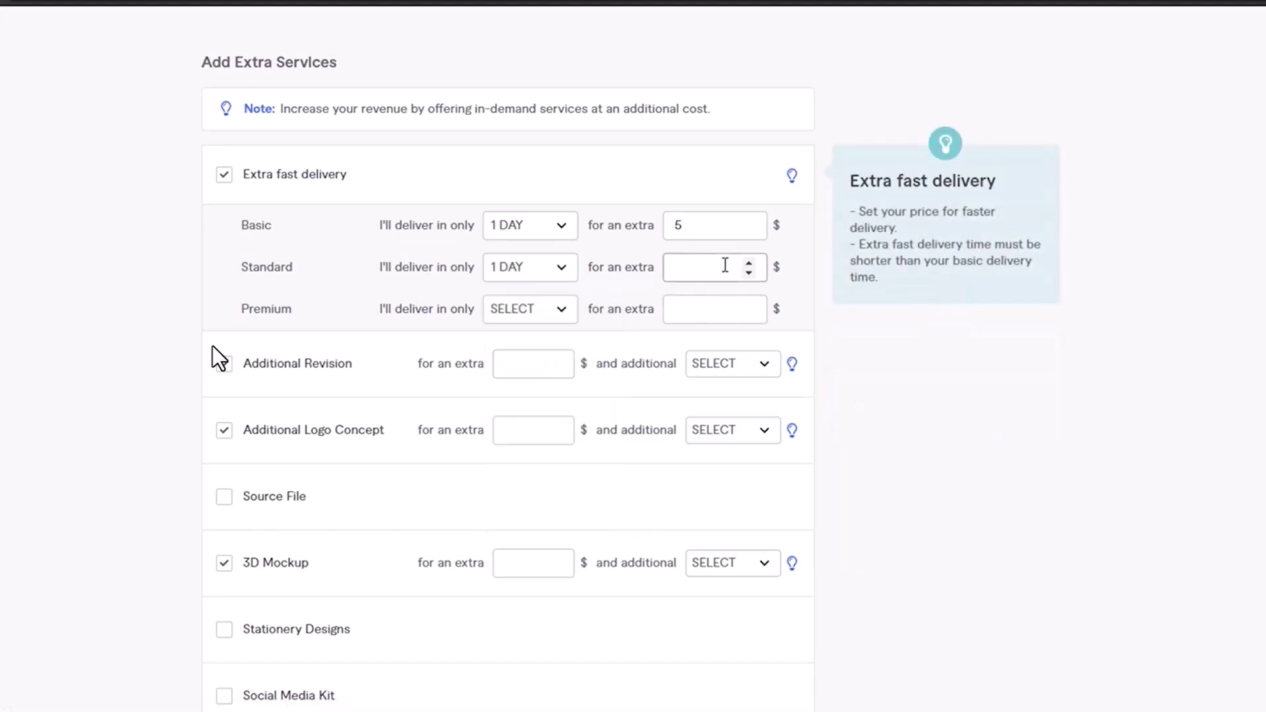
text(5)
click(532, 313)
click(550, 410)
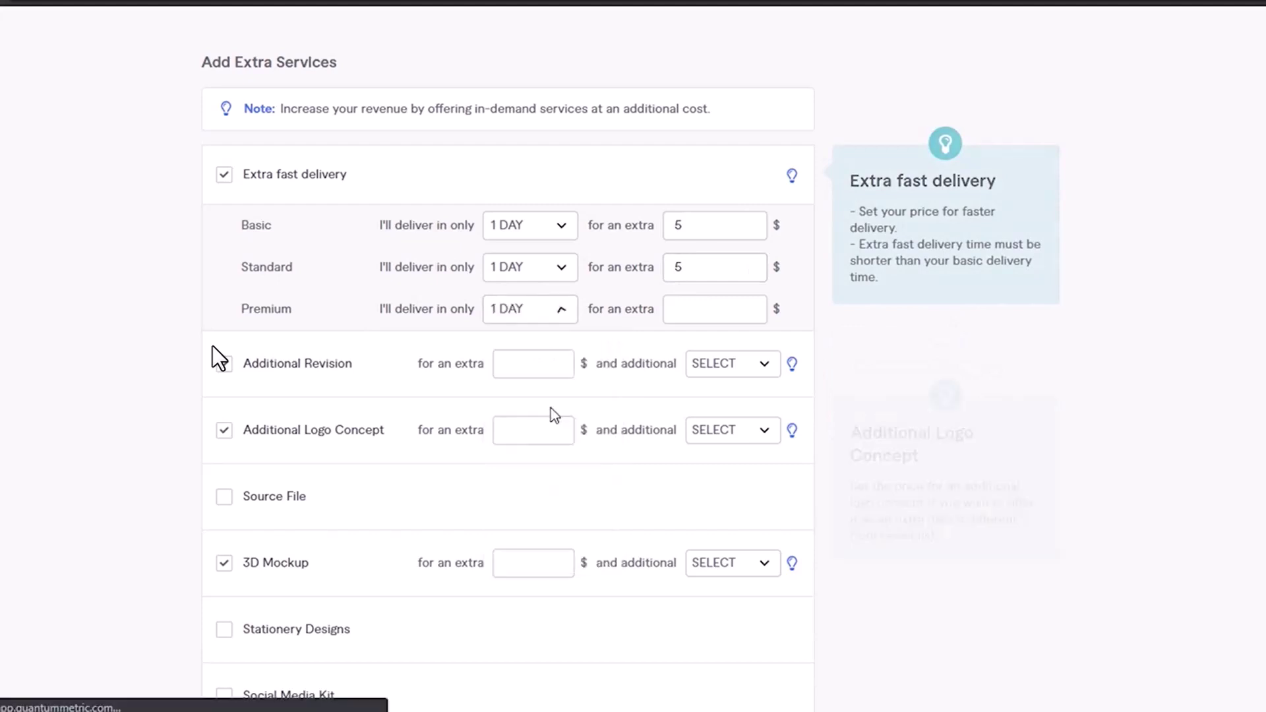
click(702, 315)
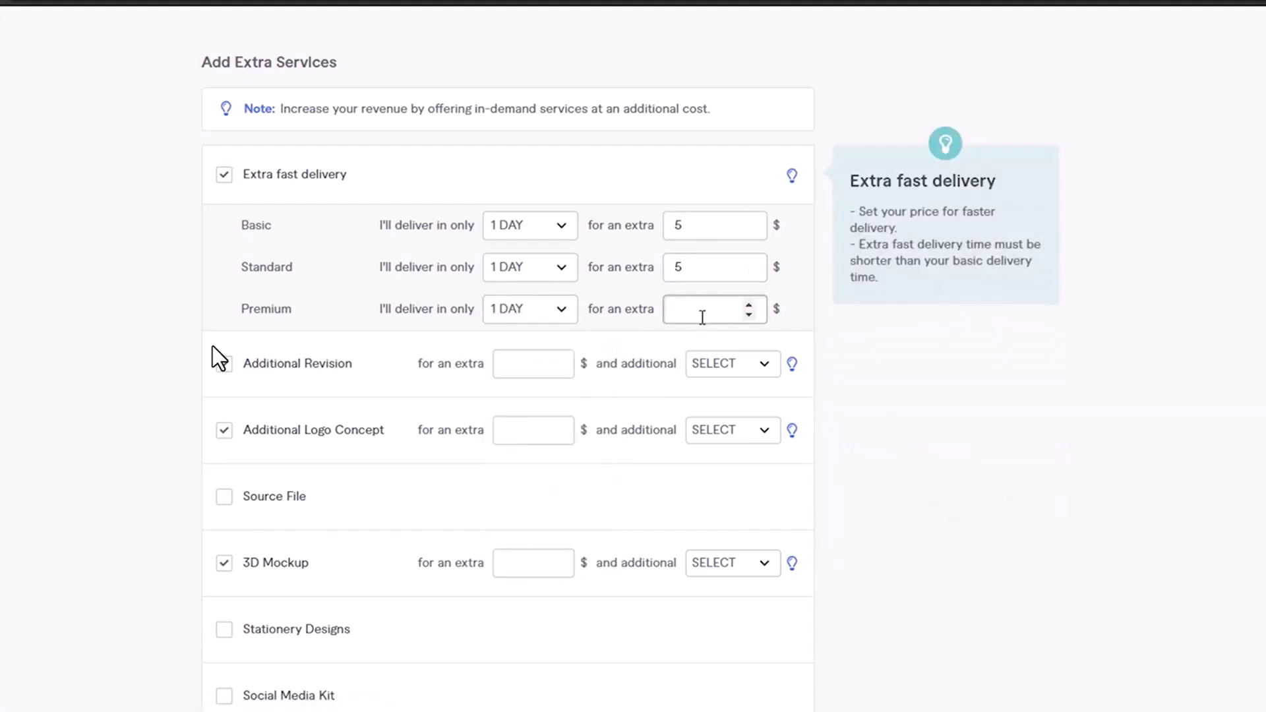
text(15)
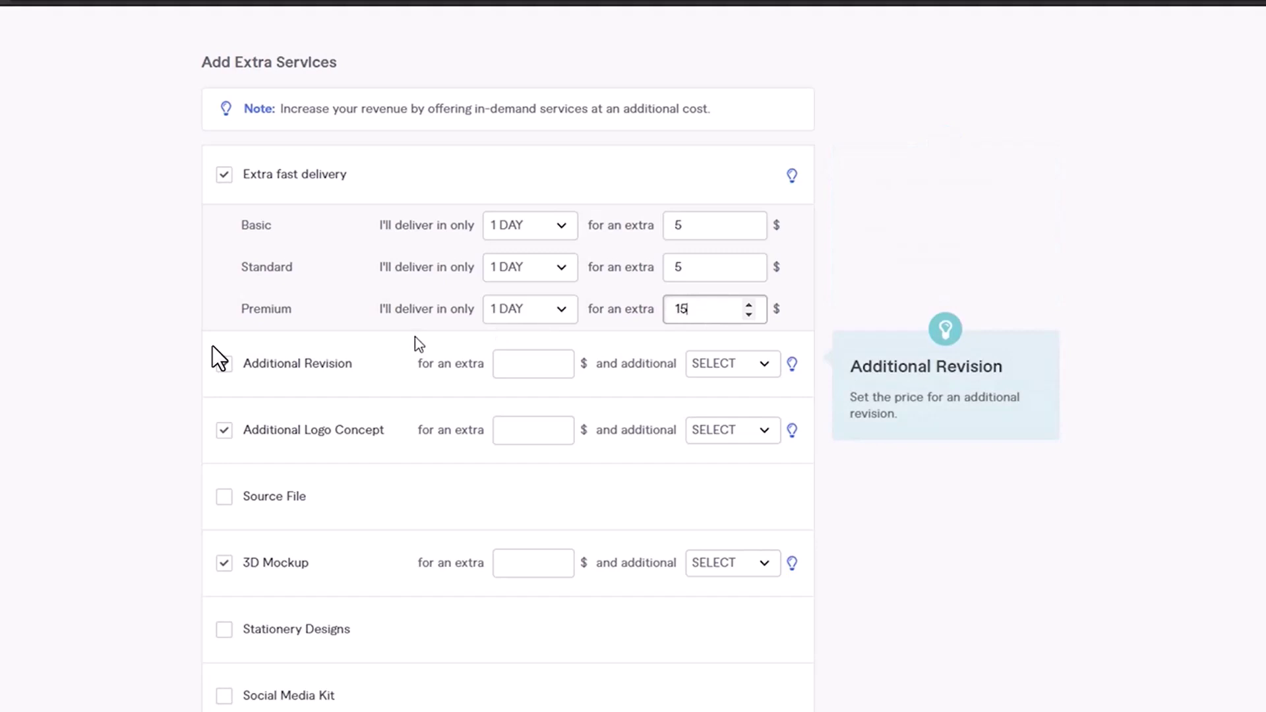
click(41, 315)
- Set the extra price of both the Additional Revision and Additional Logo Concept services to $5
scroll(46, 315, down, 5)
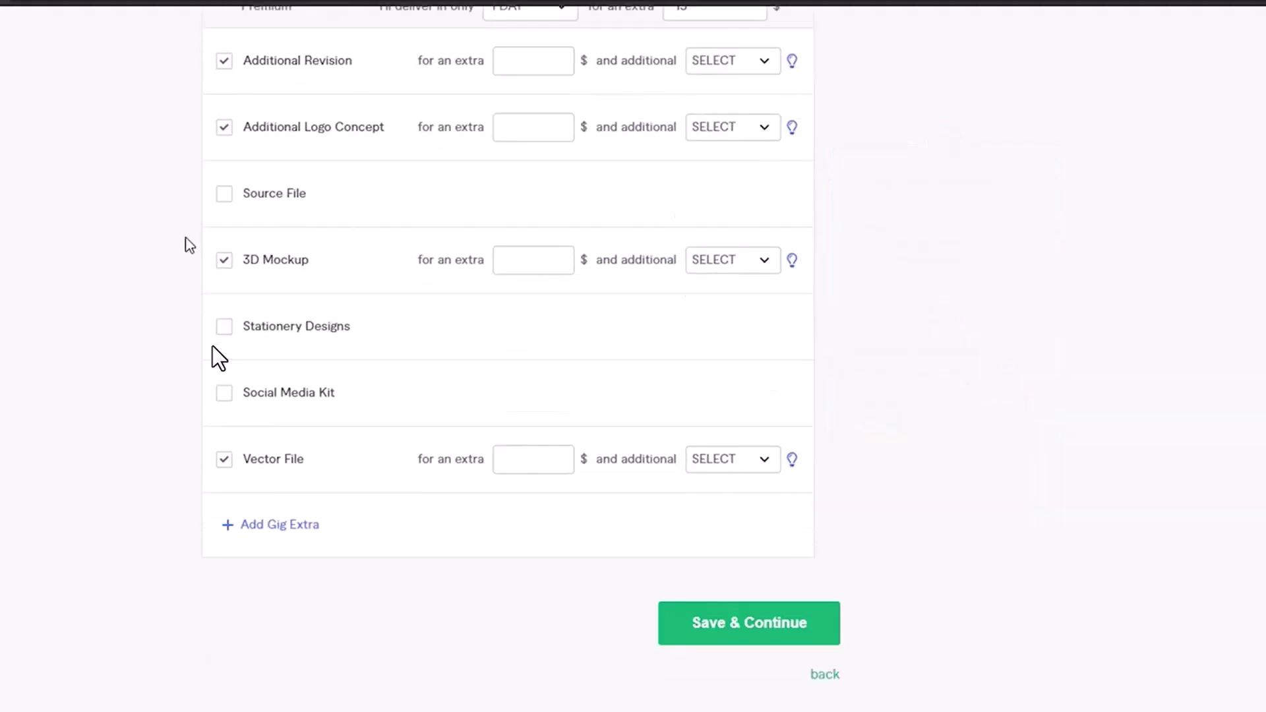
scroll(165, 249, up, 2)
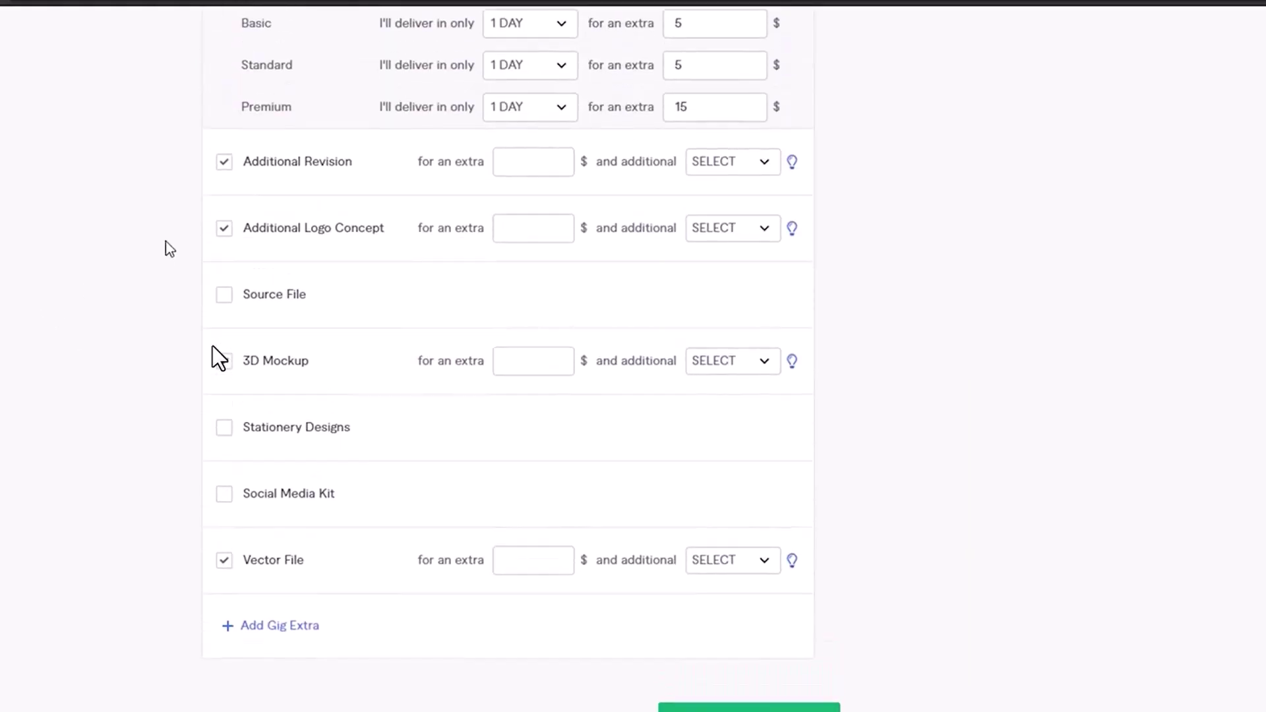
click(505, 170)
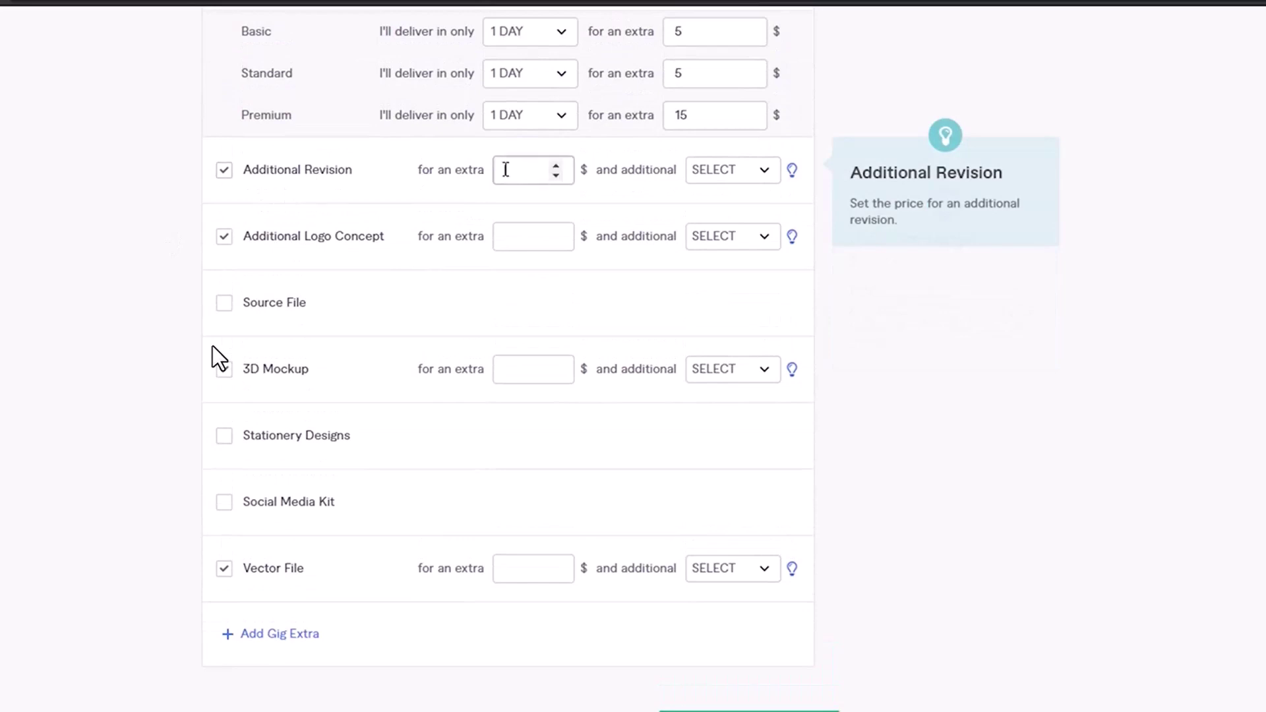
text(5)
mouse_move(489, 236)
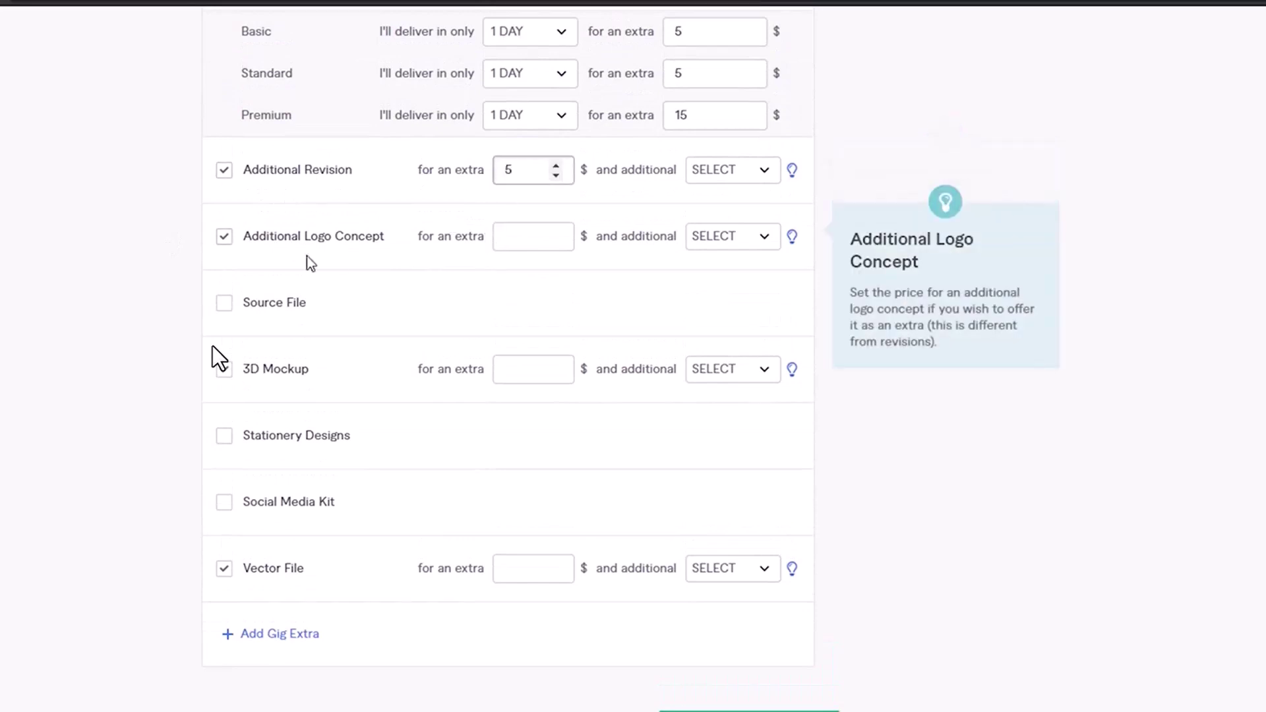
click(513, 239)
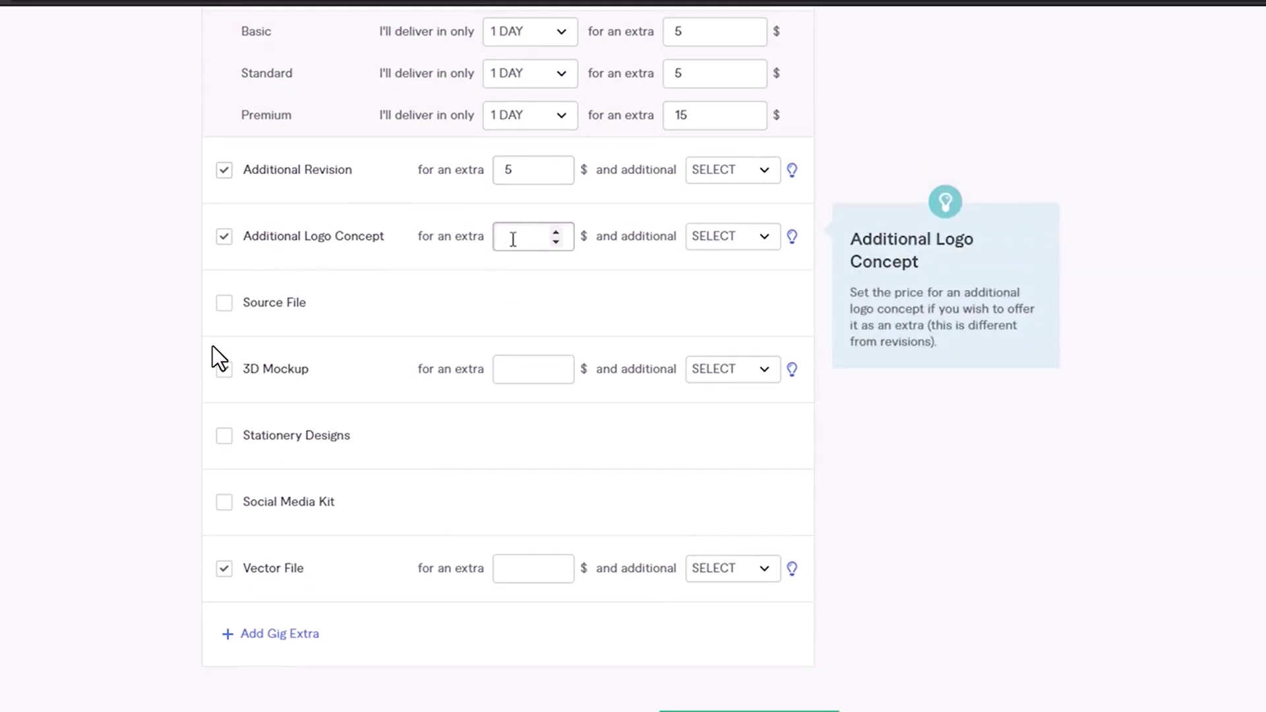
mouse_move(488, 297)
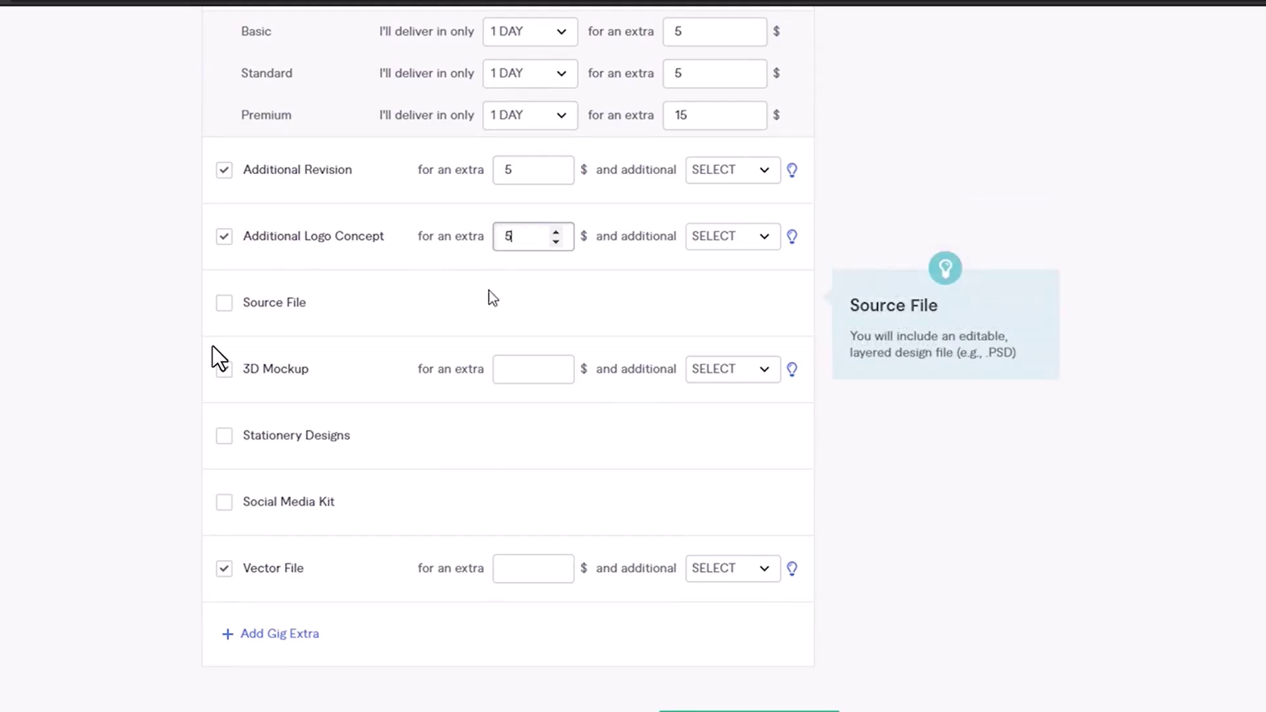
- Enable the Source File extra service and set its price to $10
click(224, 303)
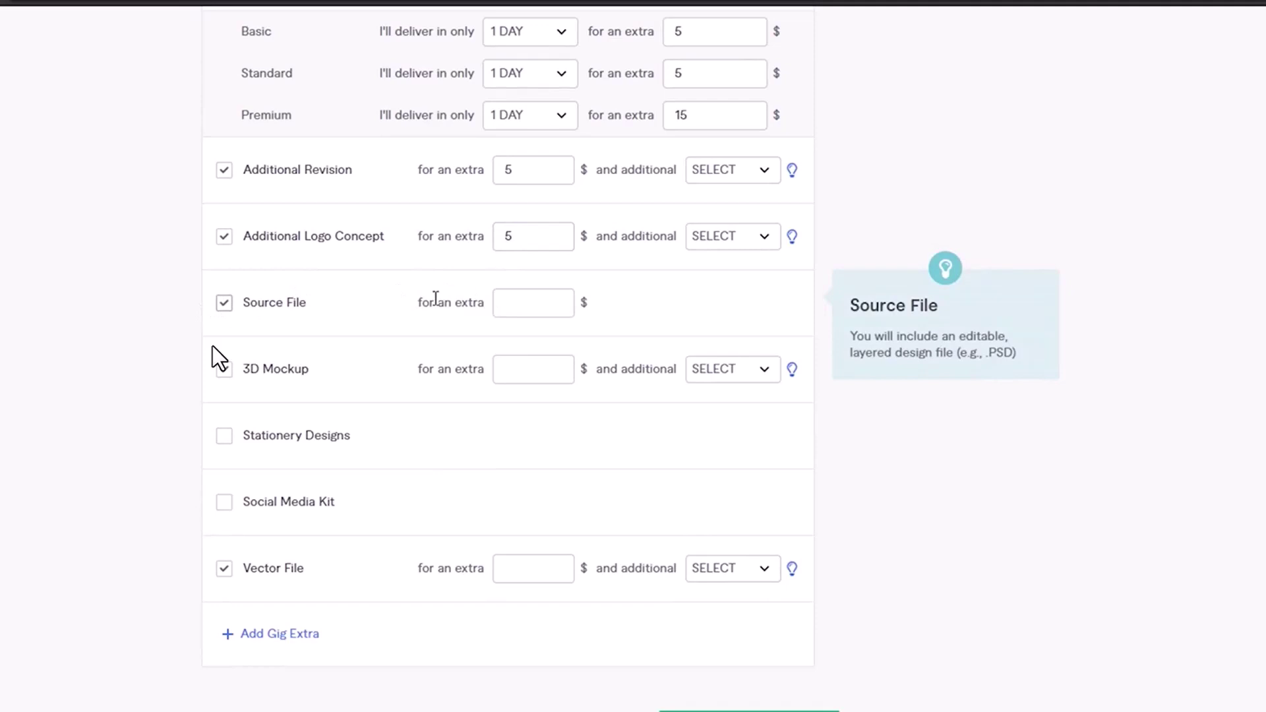
click(498, 298)
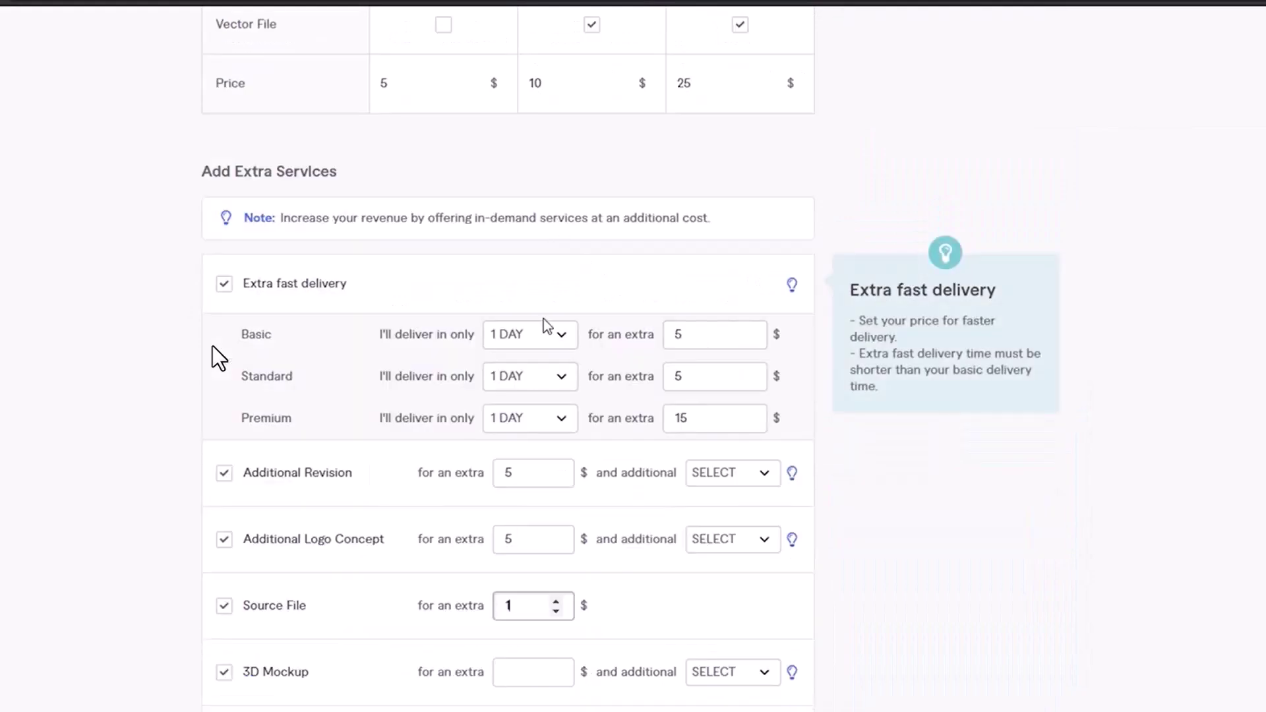
scroll(567, 306, down, 9)
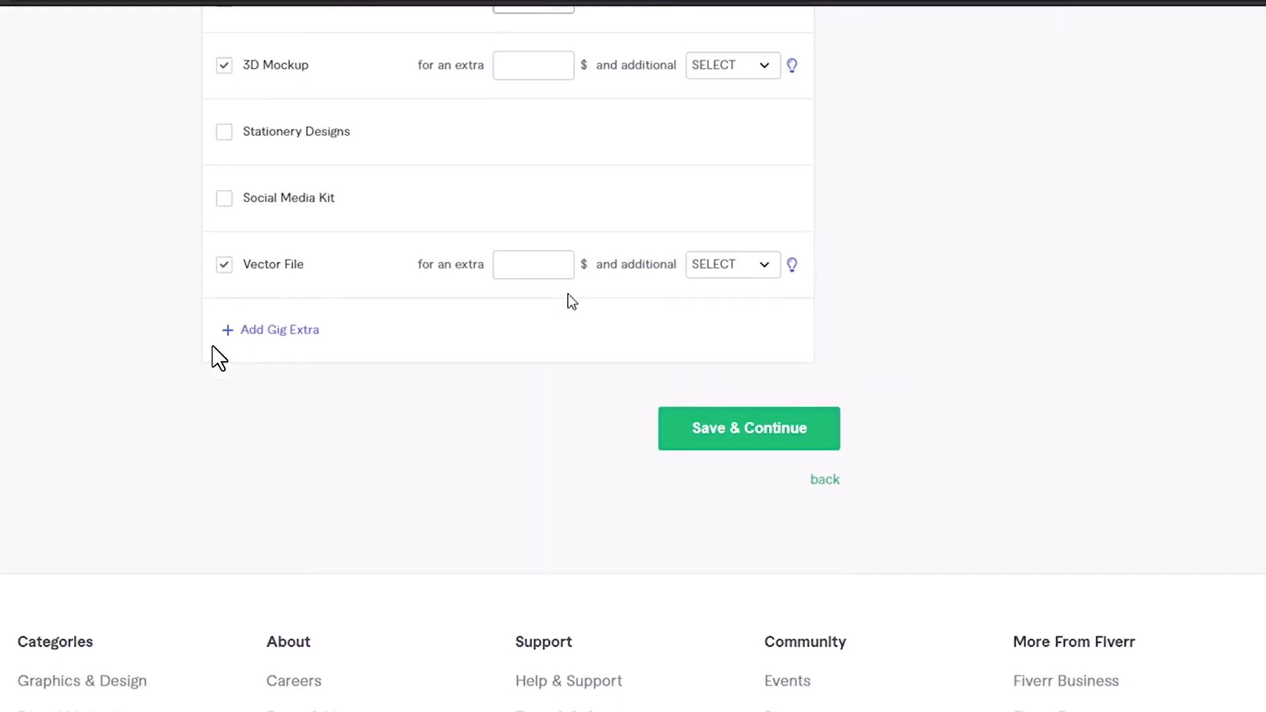
scroll(571, 301, up, 5)
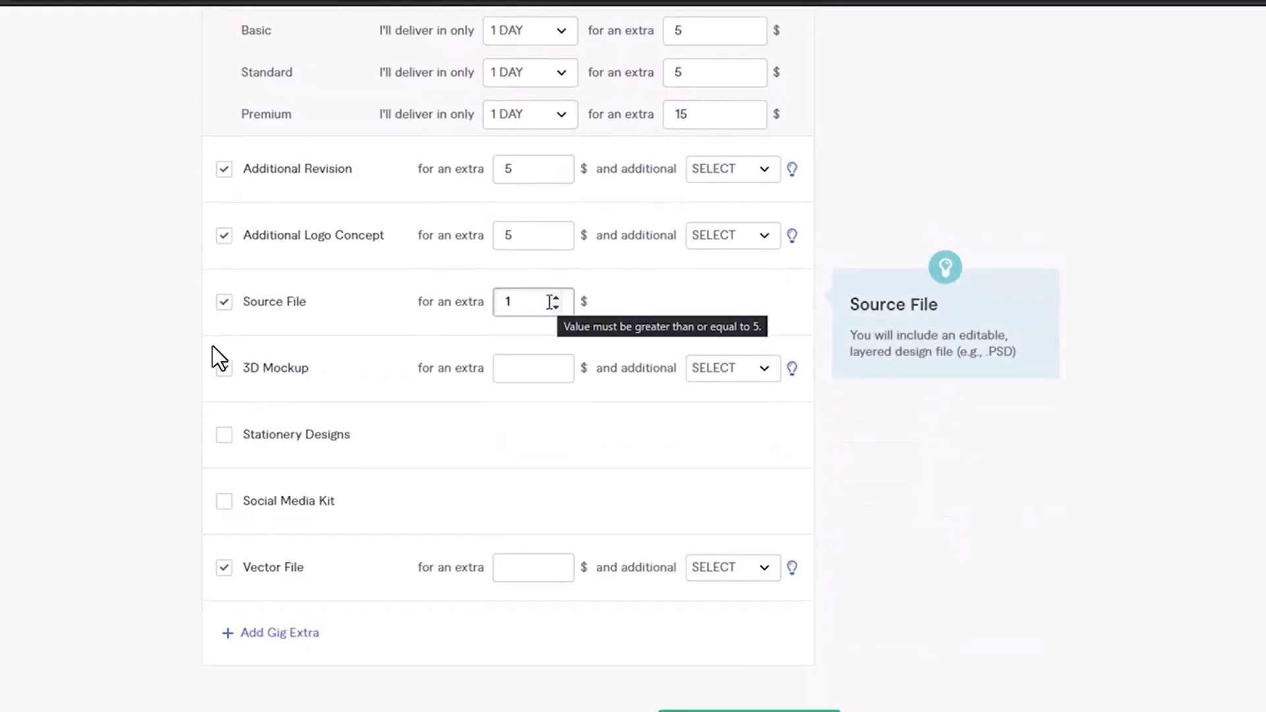
text(0)
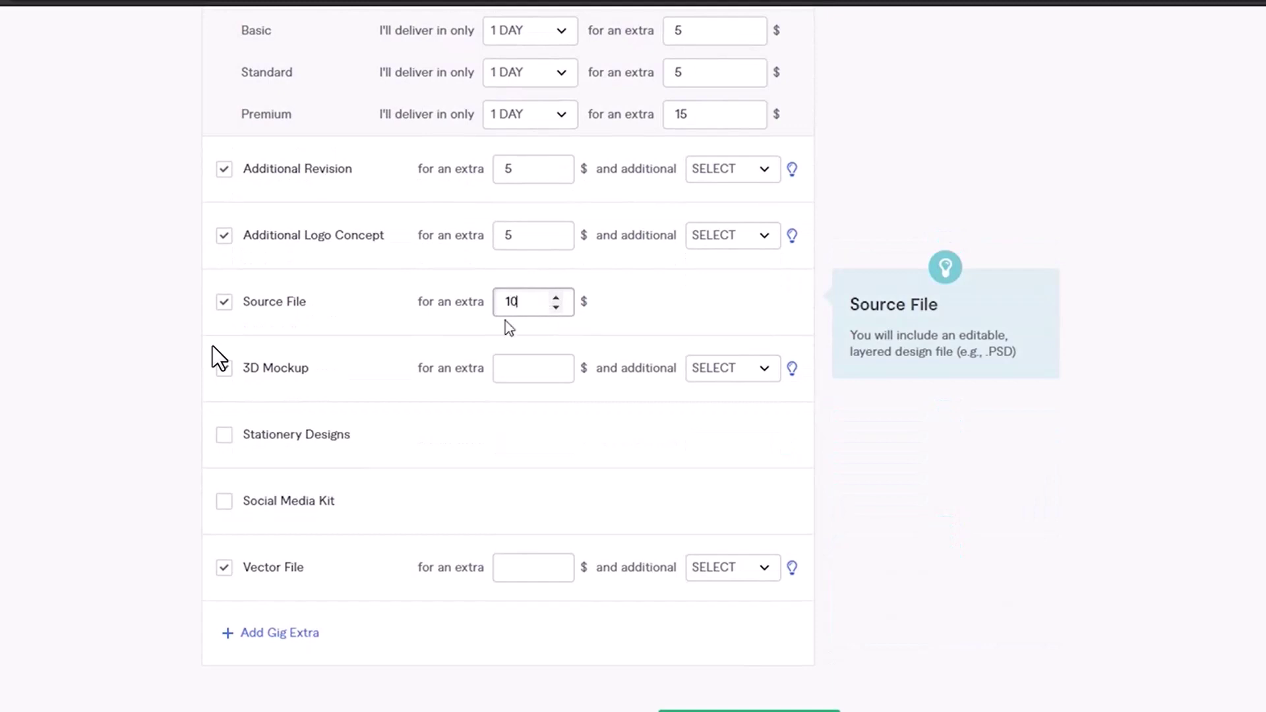
- Price the 3D Mockup extra service at $5 with 1 additional day
click(533, 375)
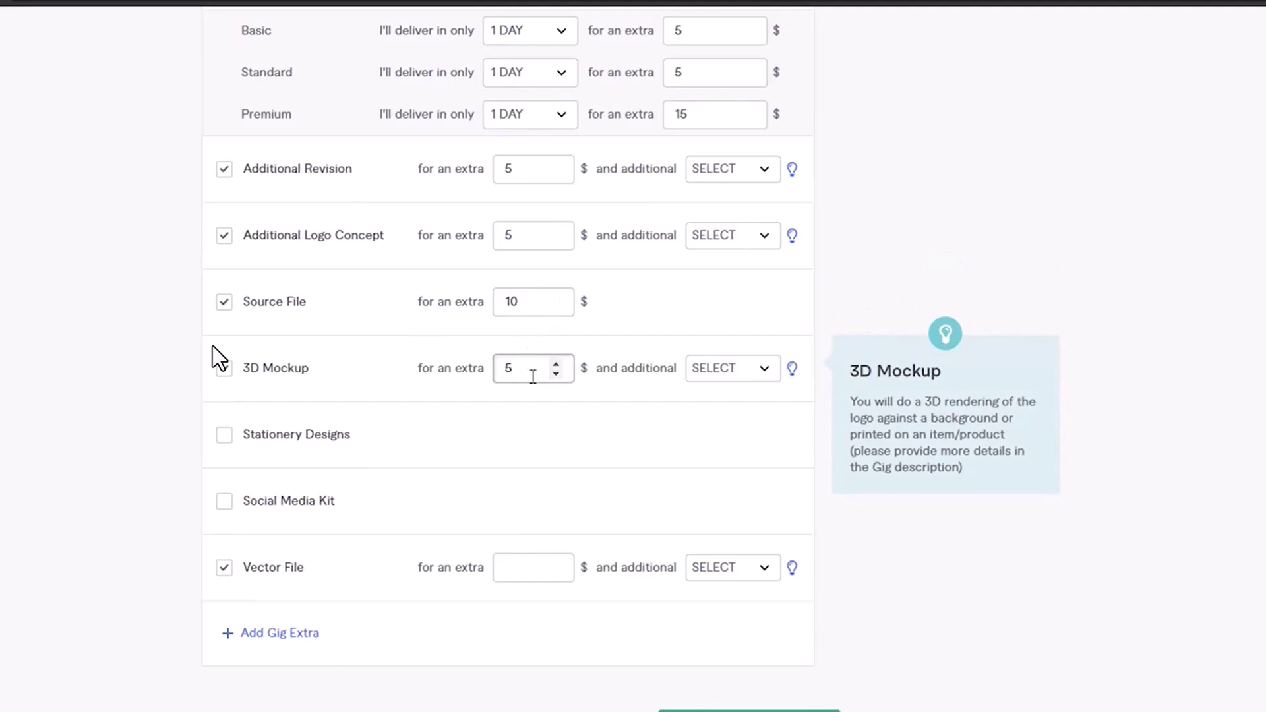
click(735, 374)
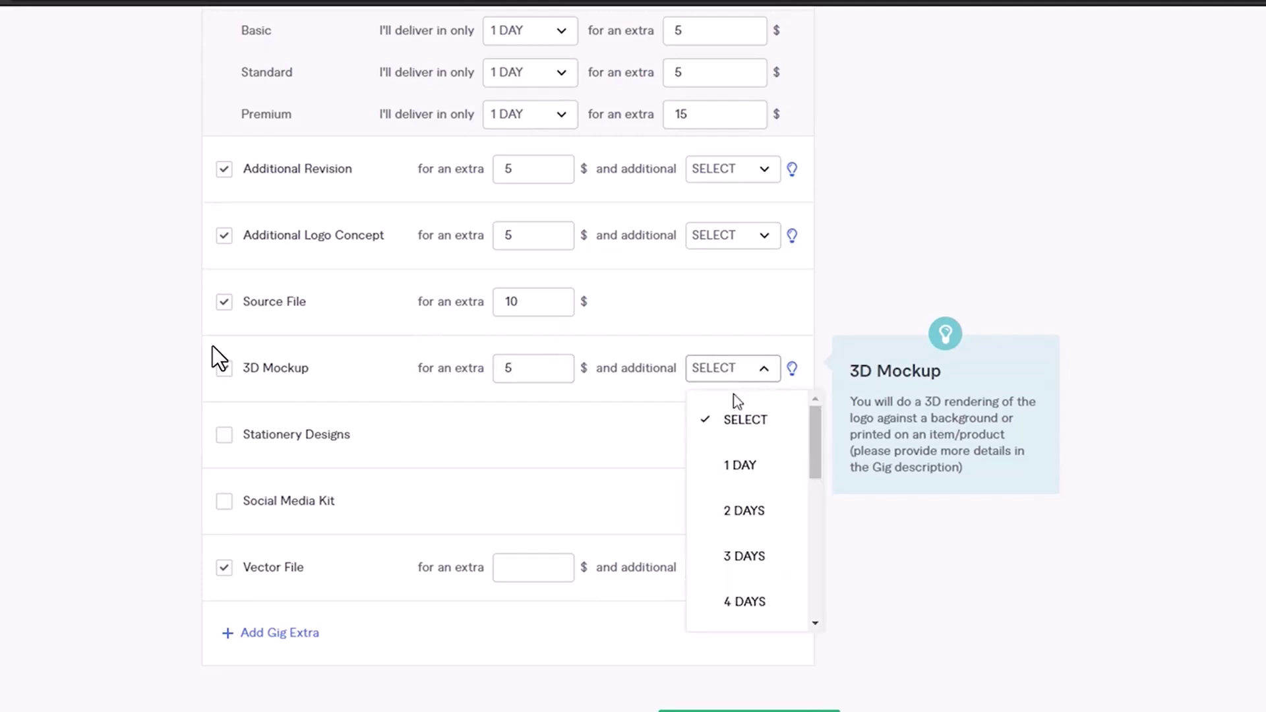
click(739, 462)
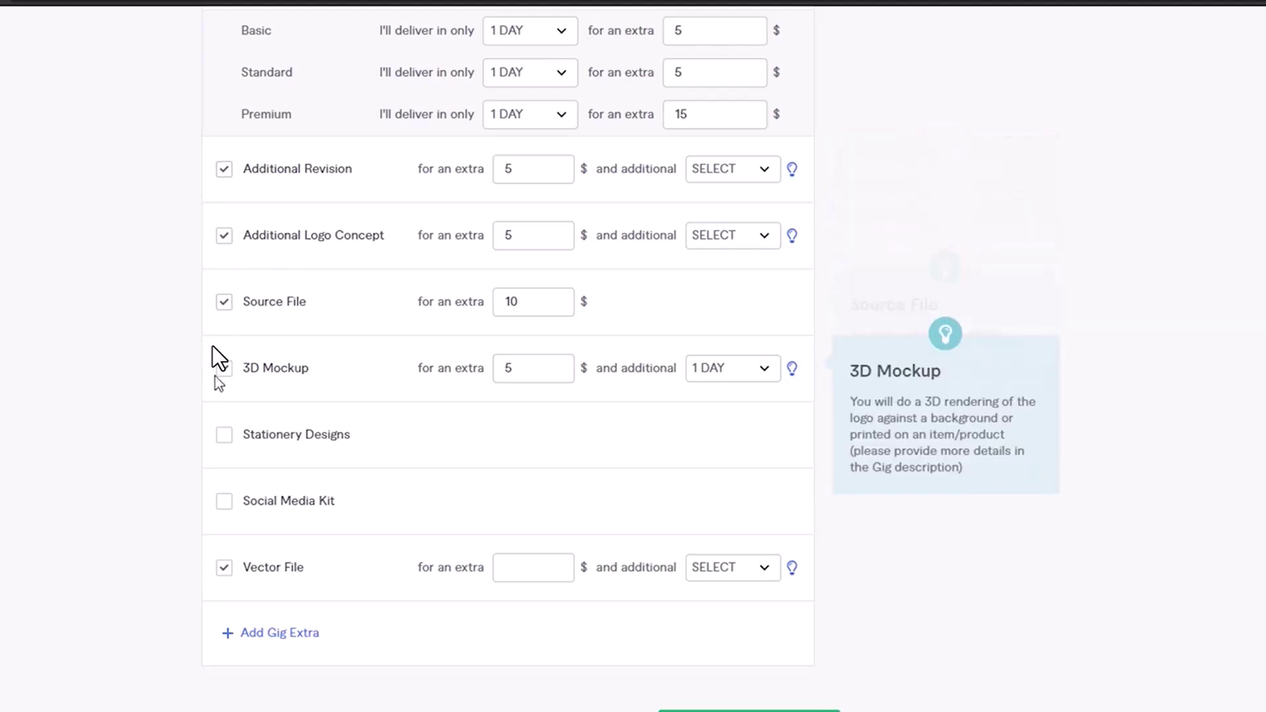
- Disable the 3D Mockup, Additional Logo Concept, Additional Revision and Vector File extra services
click(224, 368)
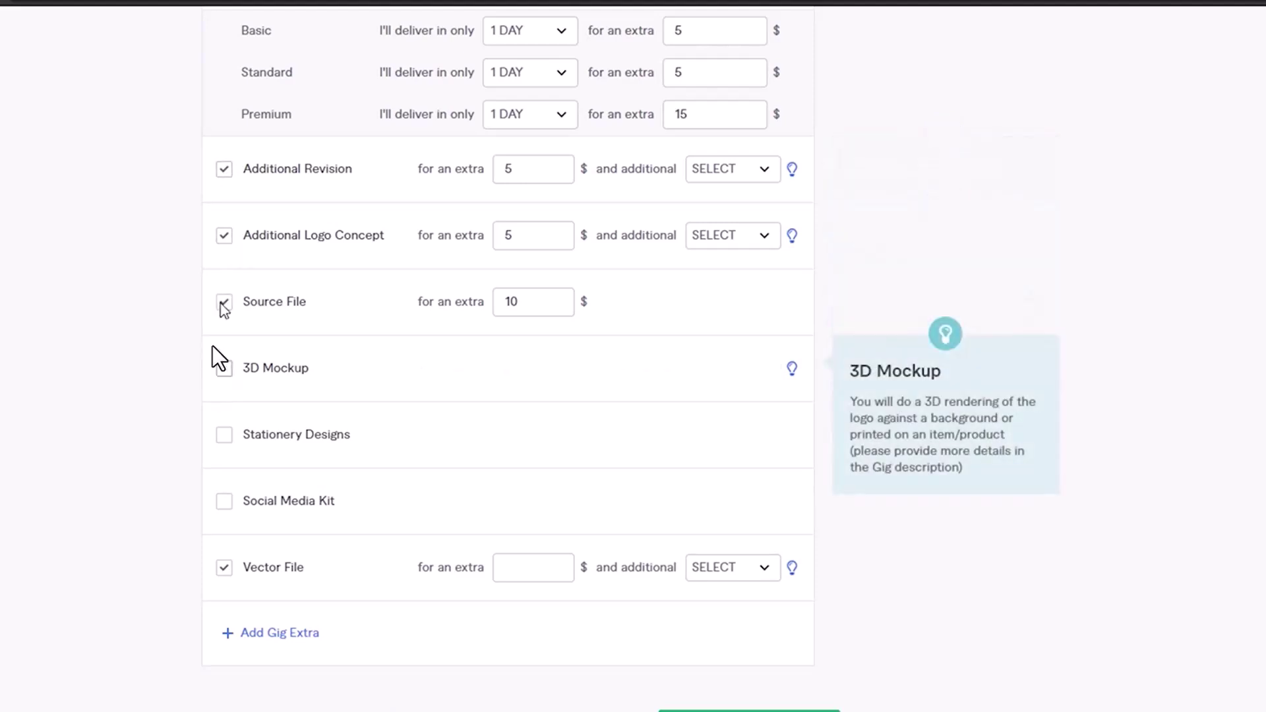
click(224, 235)
click(224, 170)
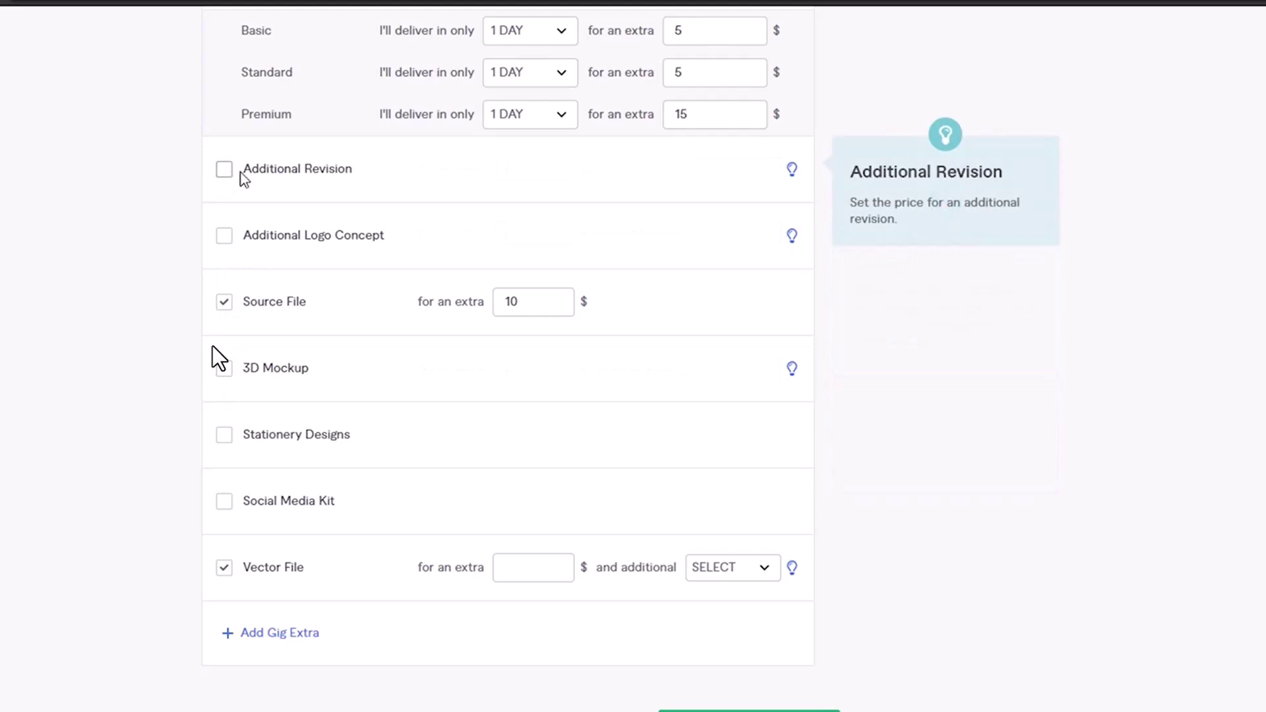
click(227, 574)
double_click(228, 574)
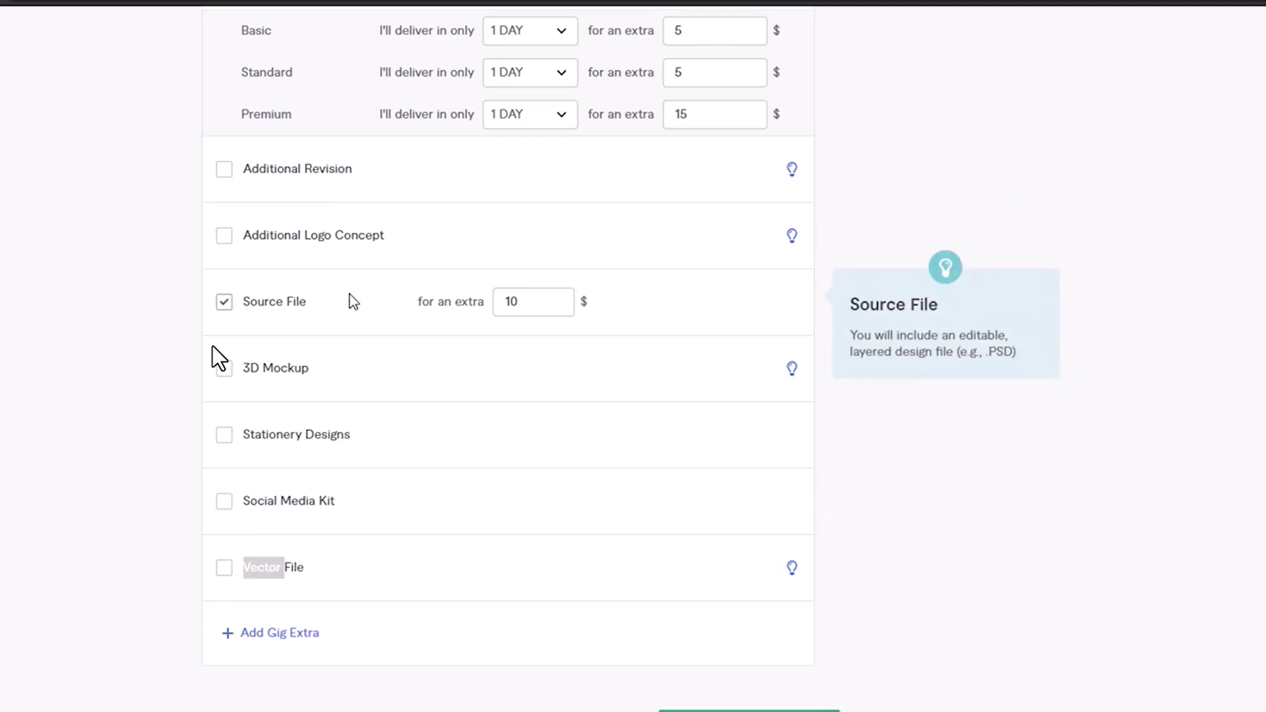
- Review the package prices and extra services, and save the pricing to continue to the Description & FAQ stage
click(528, 304)
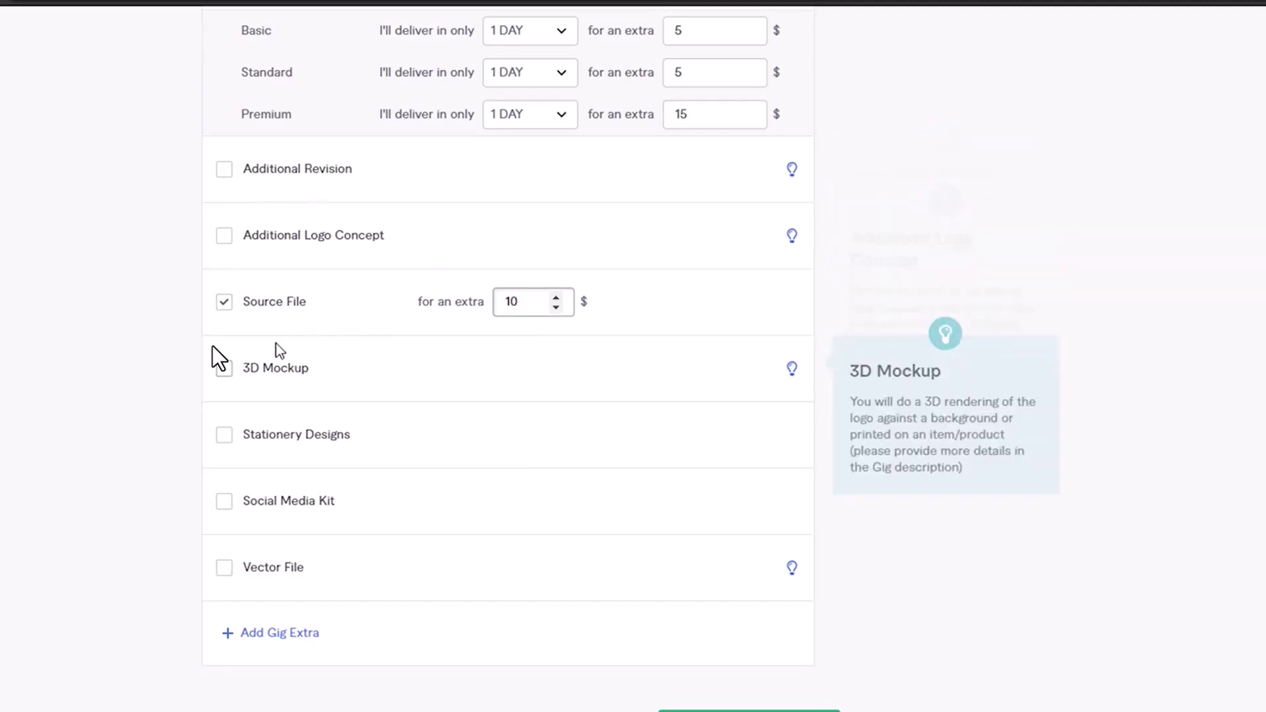
scroll(338, 374, down, 1)
scroll(343, 381, down, 2)
scroll(331, 189, up, 2)
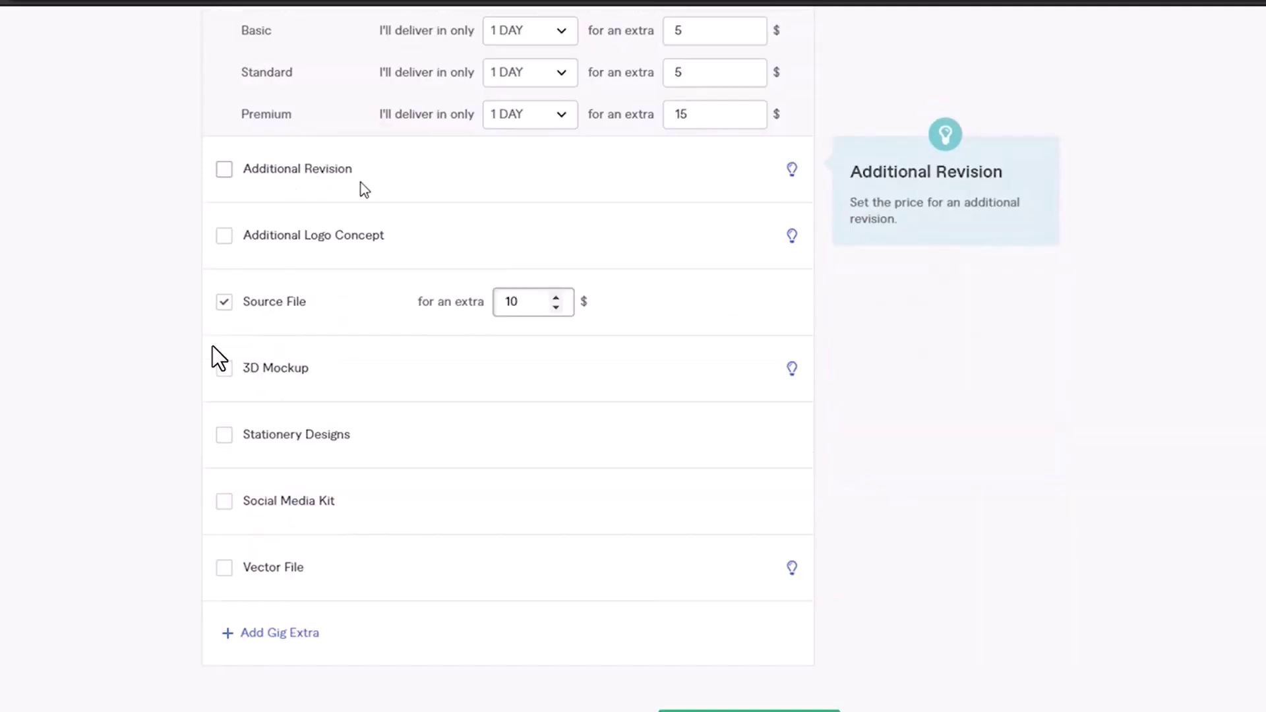
scroll(598, 362, up, 8)
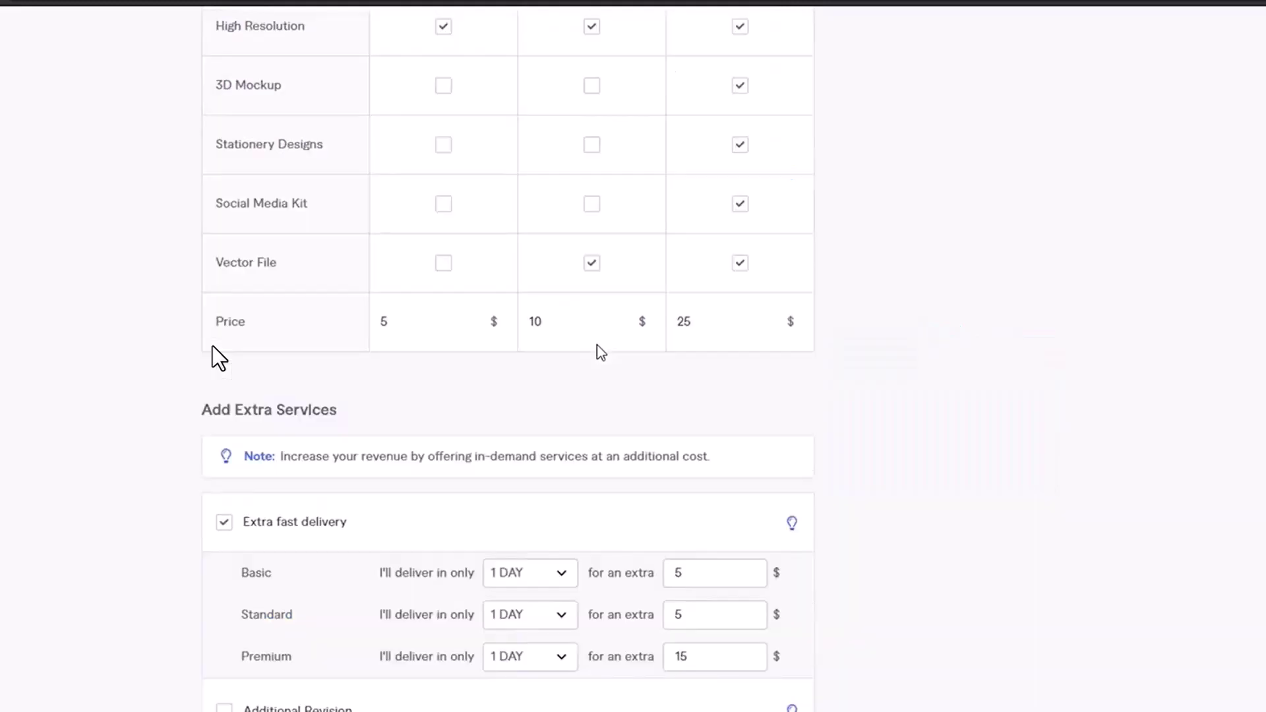
scroll(369, 462, down, 4)
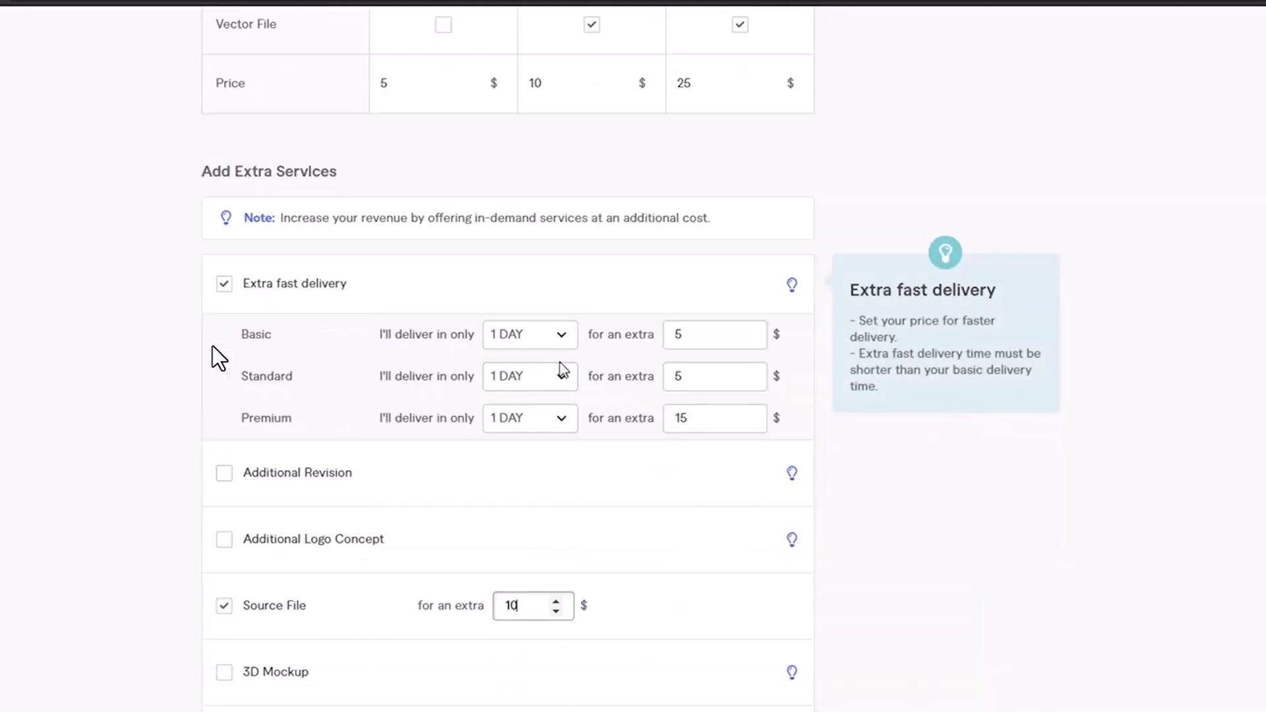
scroll(477, 294, down, 2)
scroll(285, 452, down, 6)
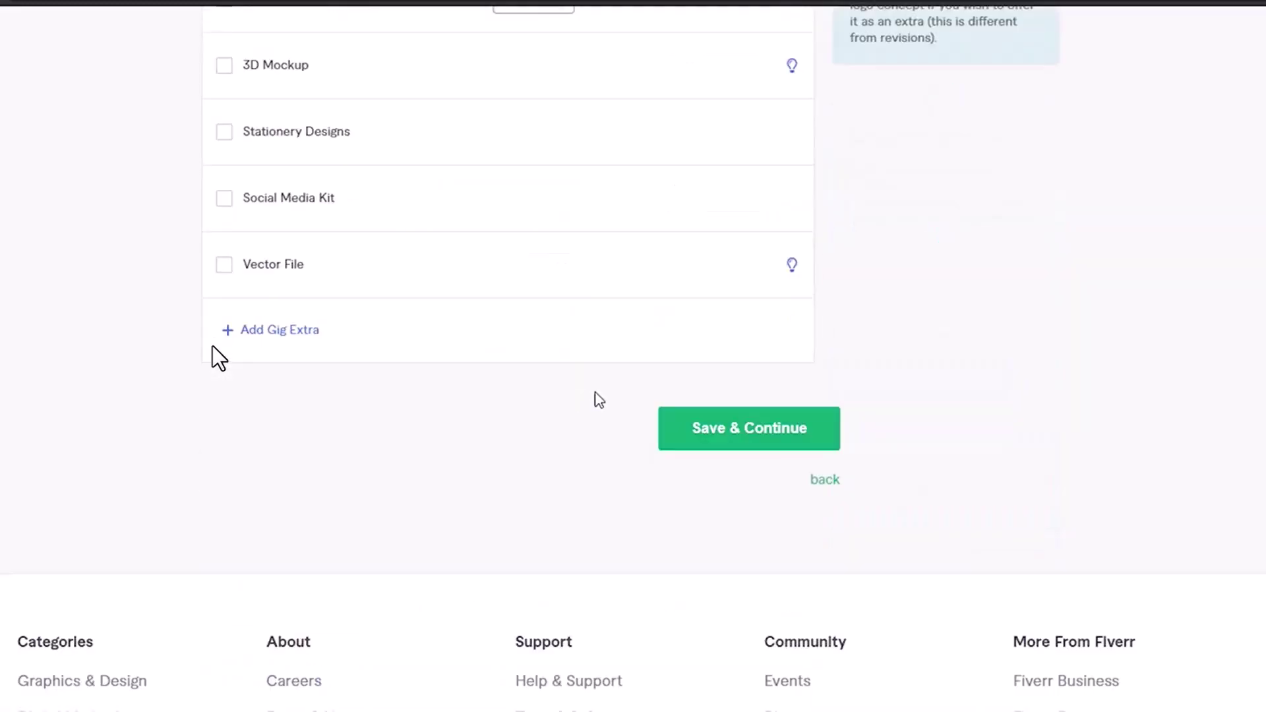
click(724, 419)
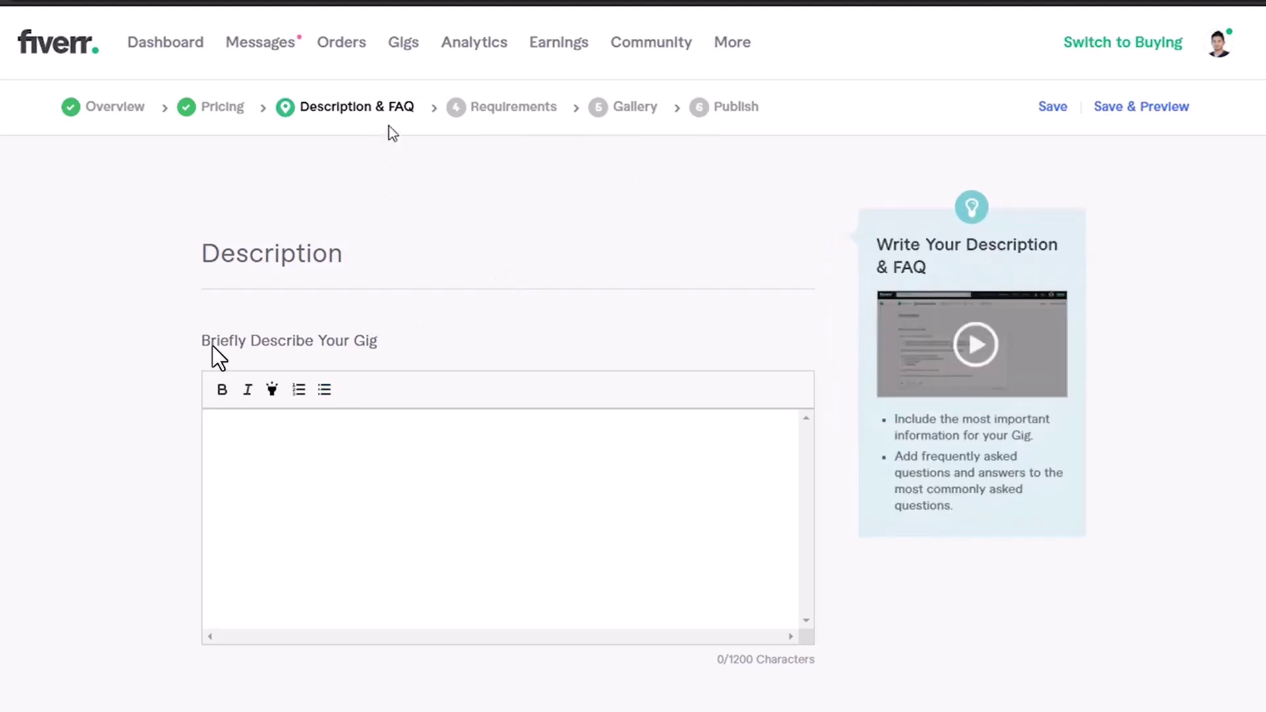
- Examine the packages and About This Gig text of the model minimalist logo gig for description ideas
click(342, 478)
scroll(342, 478, down, 5)
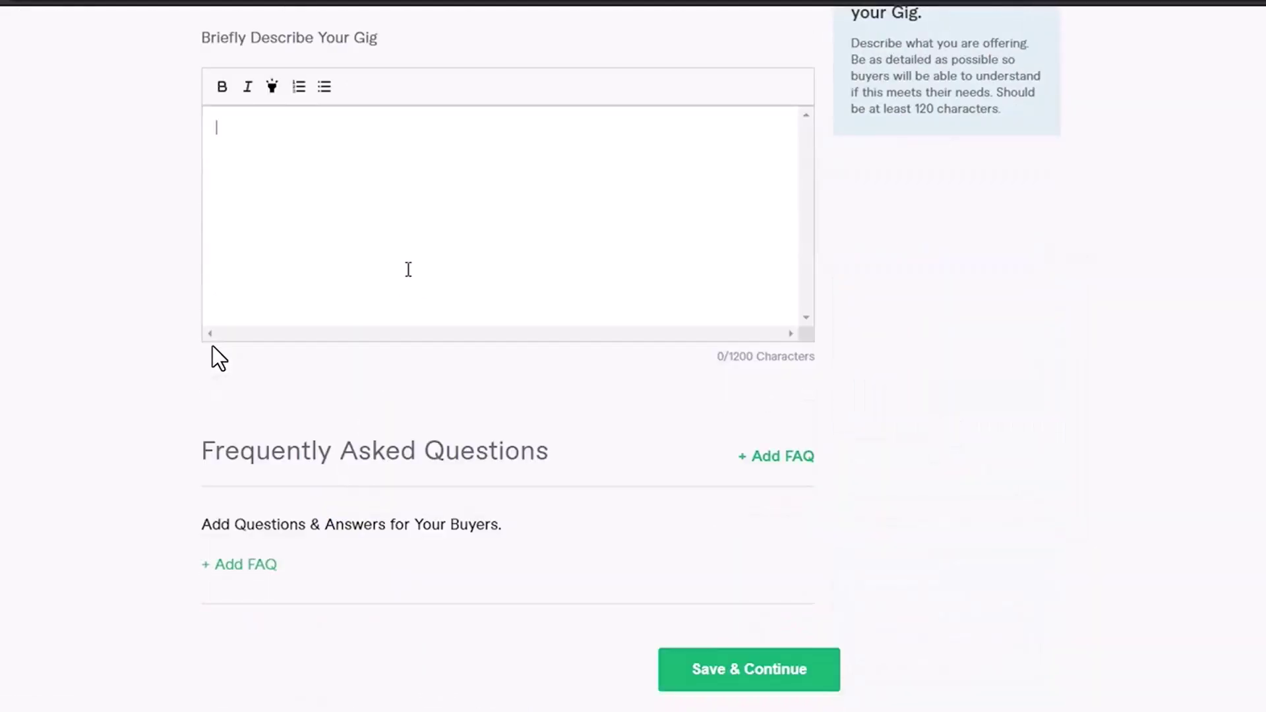
scroll(408, 268, up, 2)
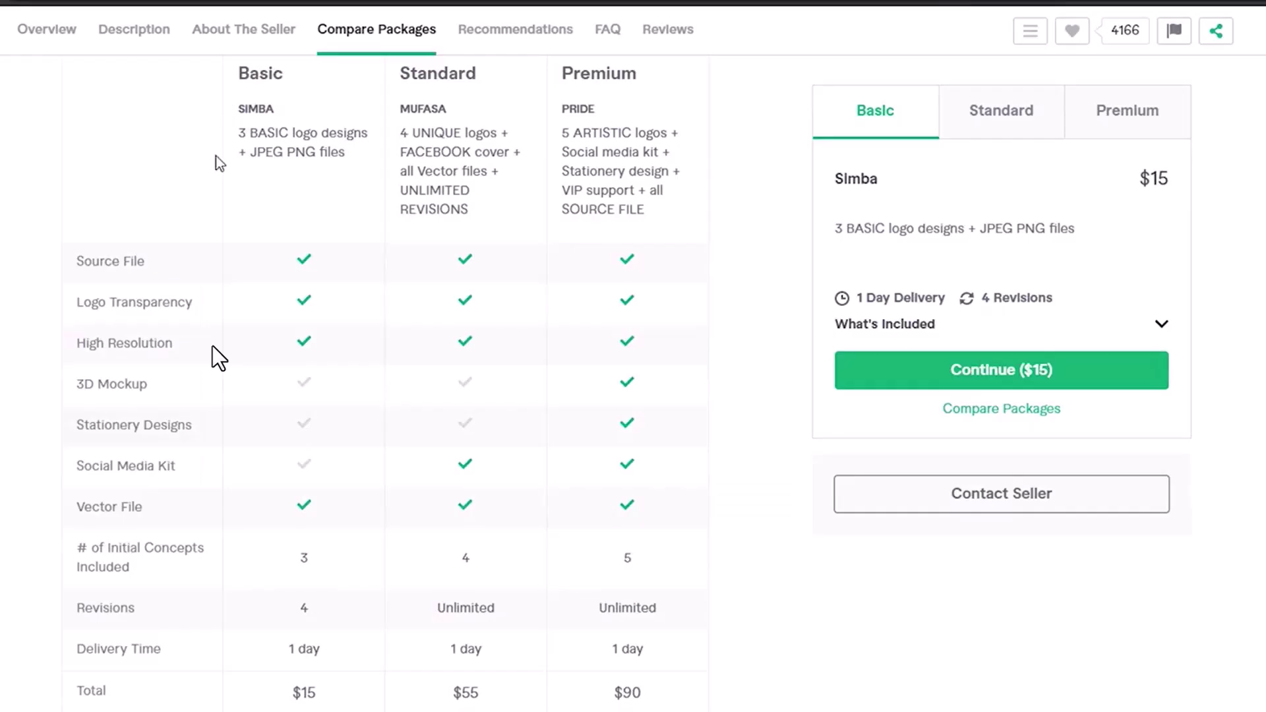
scroll(216, 158, up, 5)
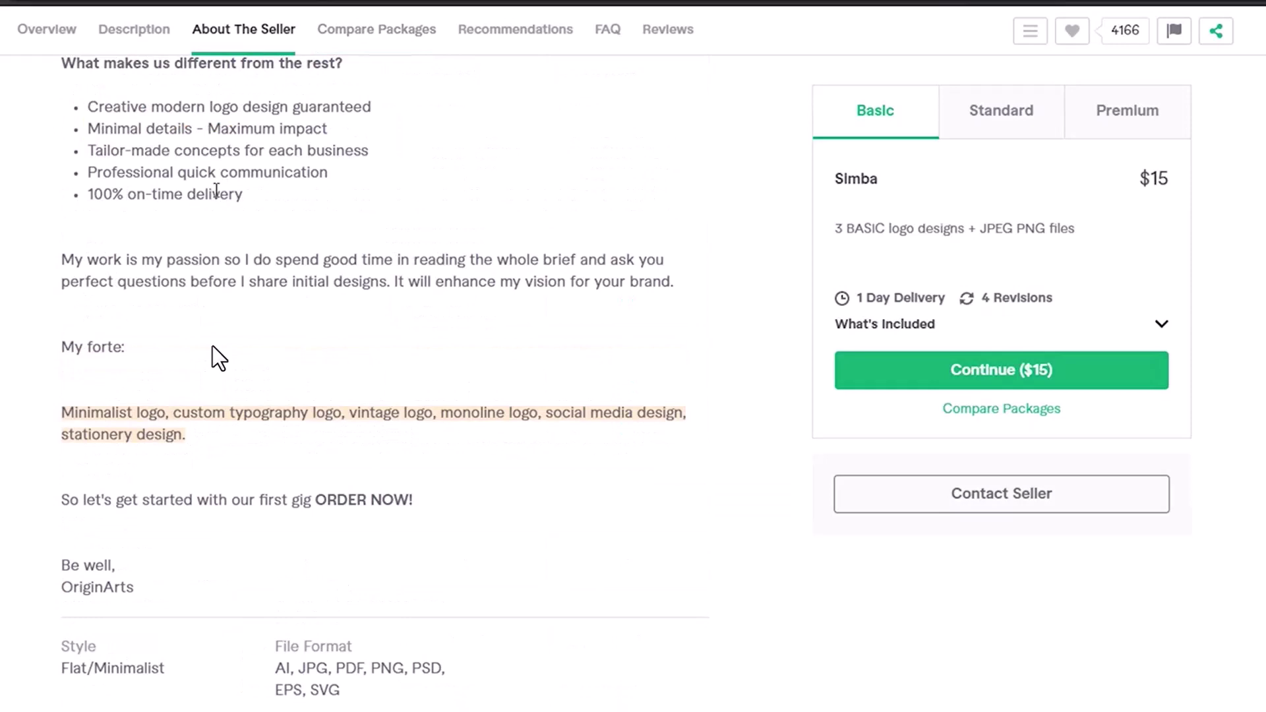
scroll(215, 191, up, 8)
scroll(85, 343, down, 3)
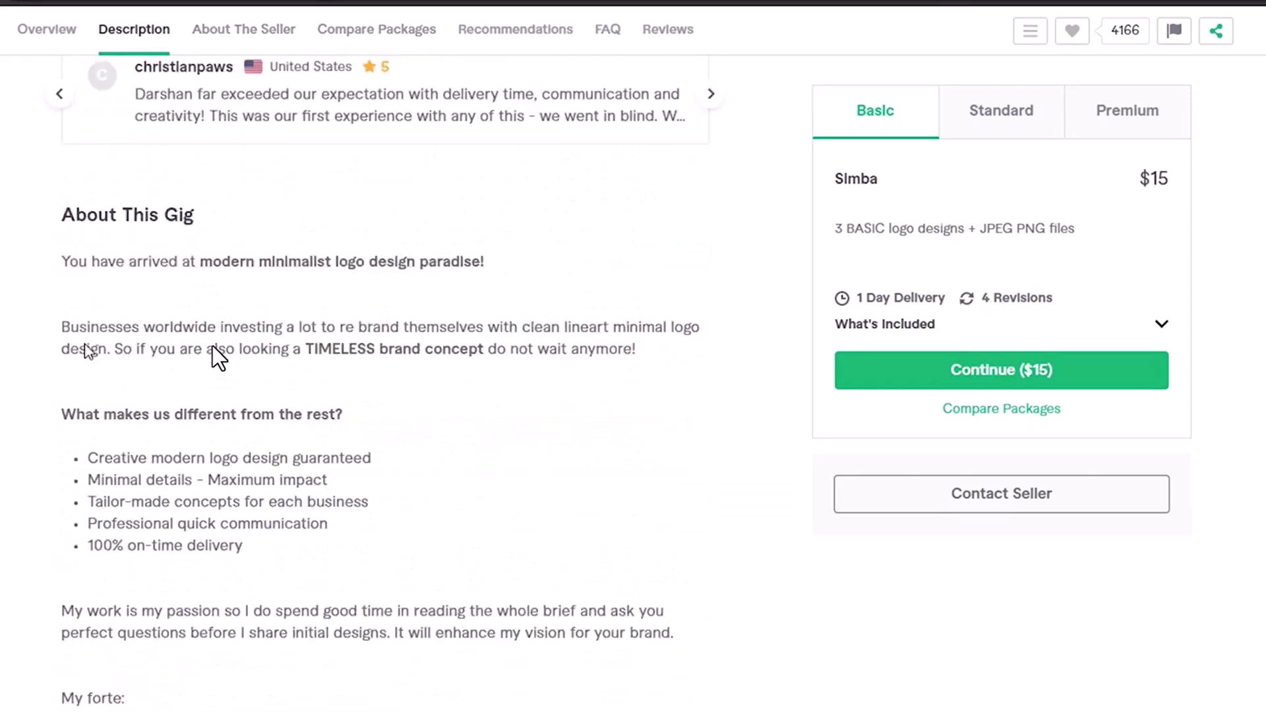
scroll(86, 350, down, 1)
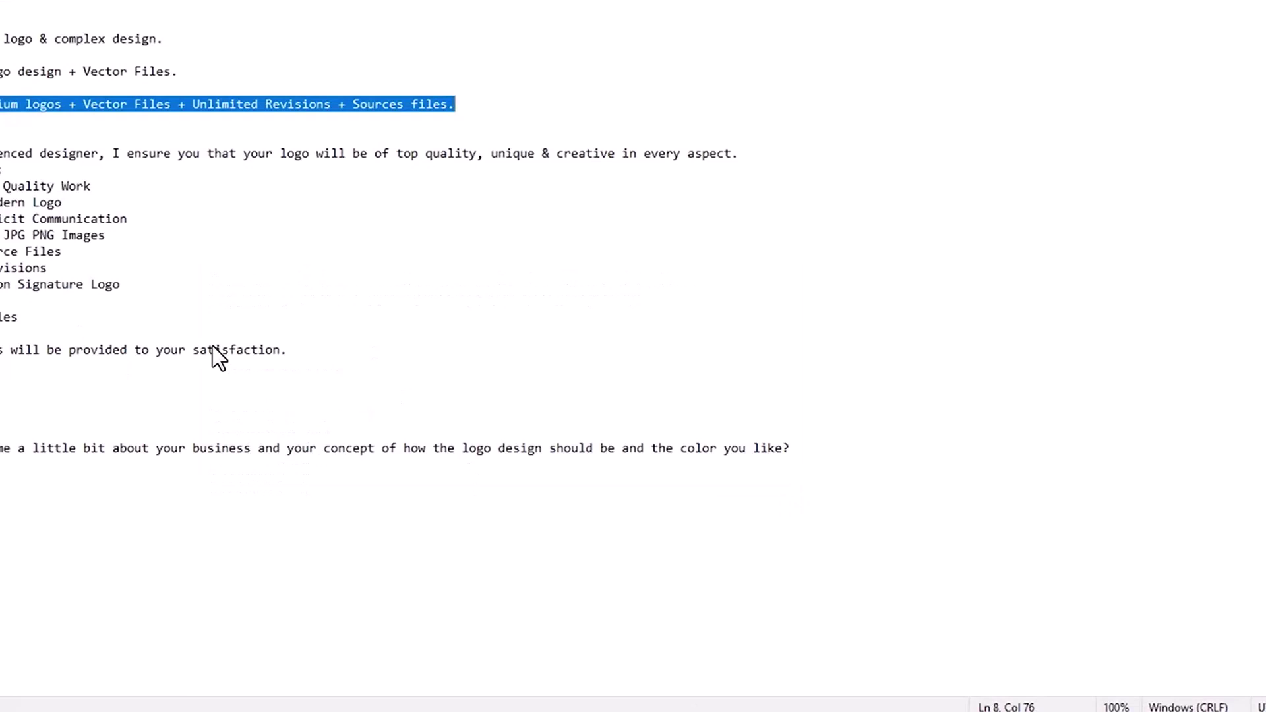
- Copy the prepared gig description from the notes into the description field, and insert a blank line before "You Will Get:"
drag(1, 153, 214, 389)
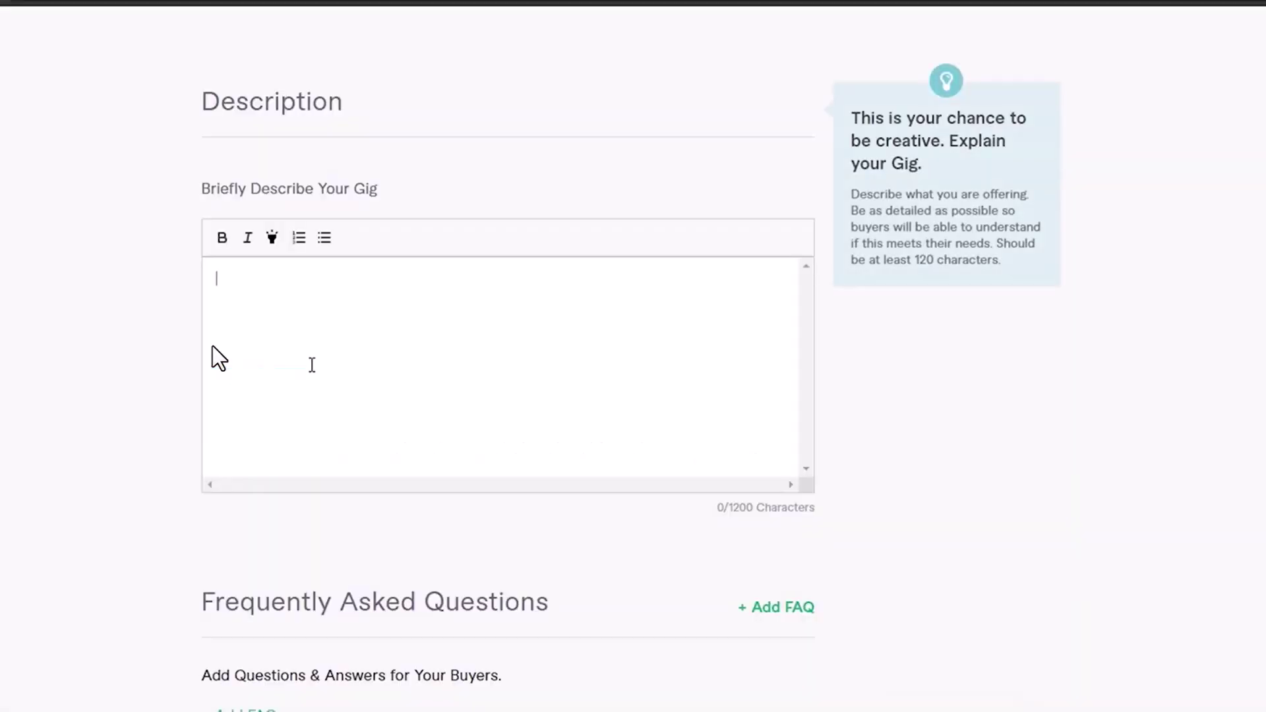
key(ctrl+v)
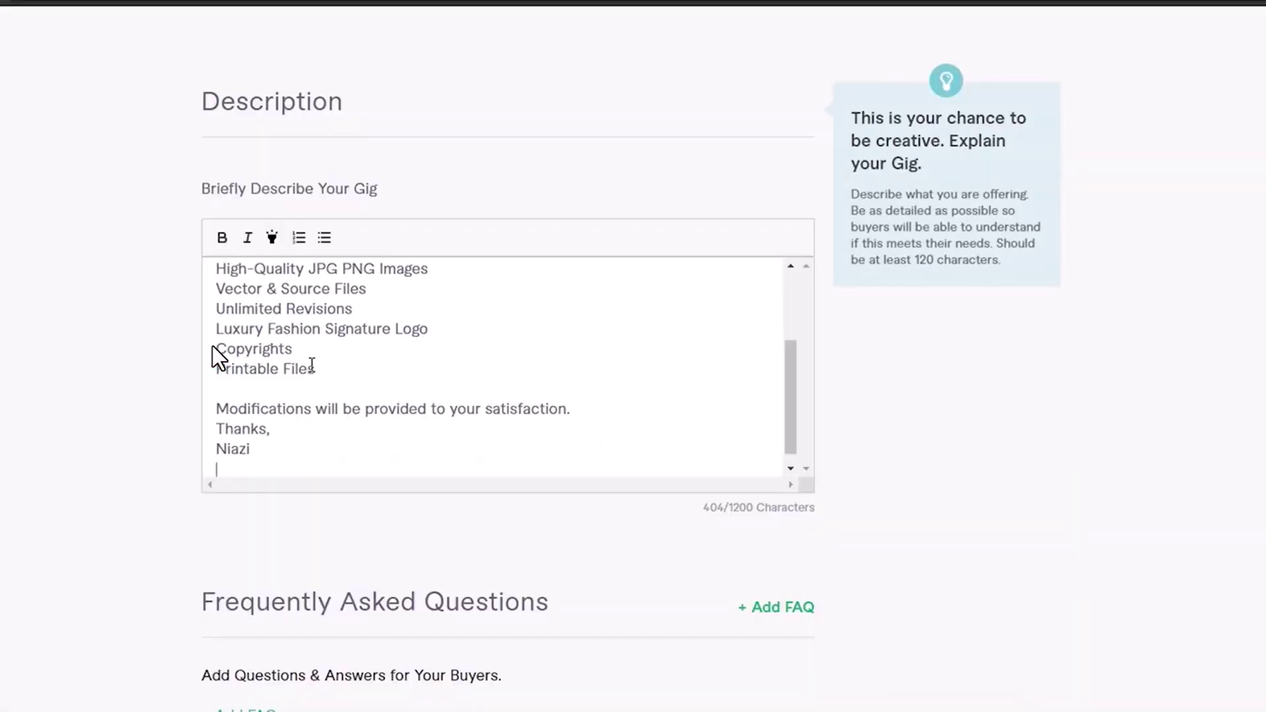
scroll(349, 352, up, 5)
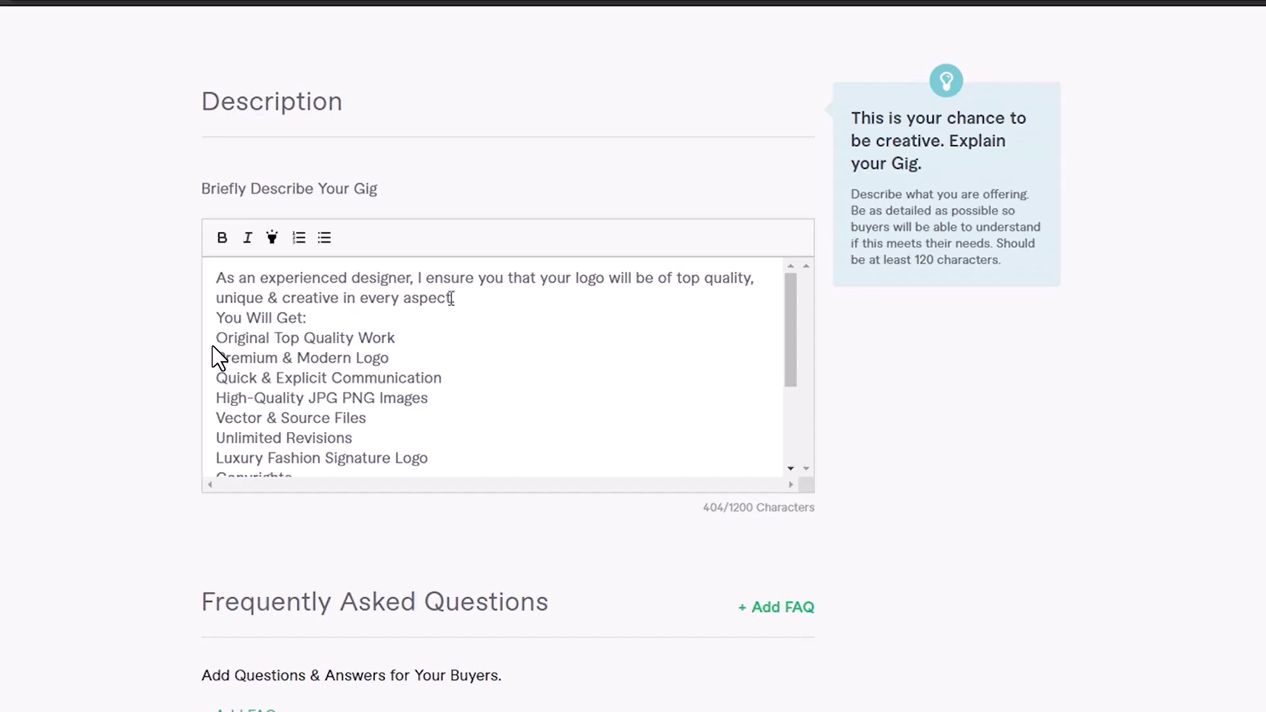
click(480, 296)
key(Return)
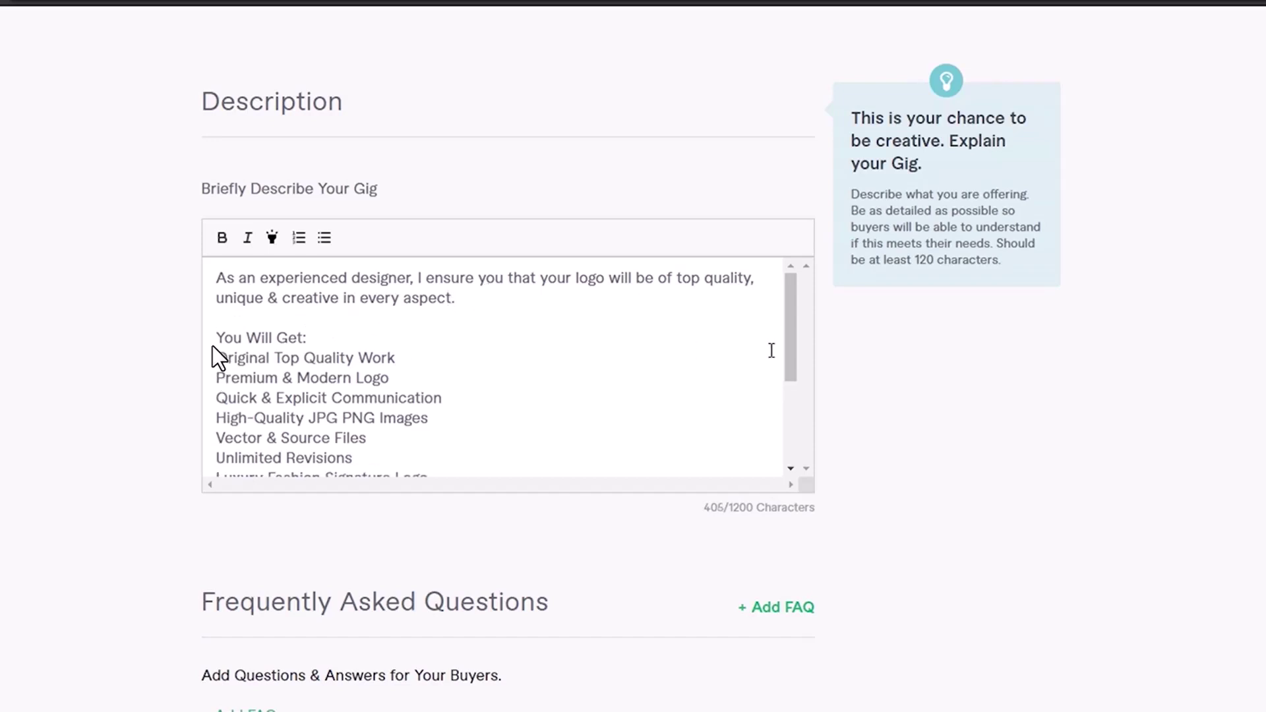
- Make the "You Will Get:" heading in the gig description bold and highlighted
drag(306, 337, 220, 308)
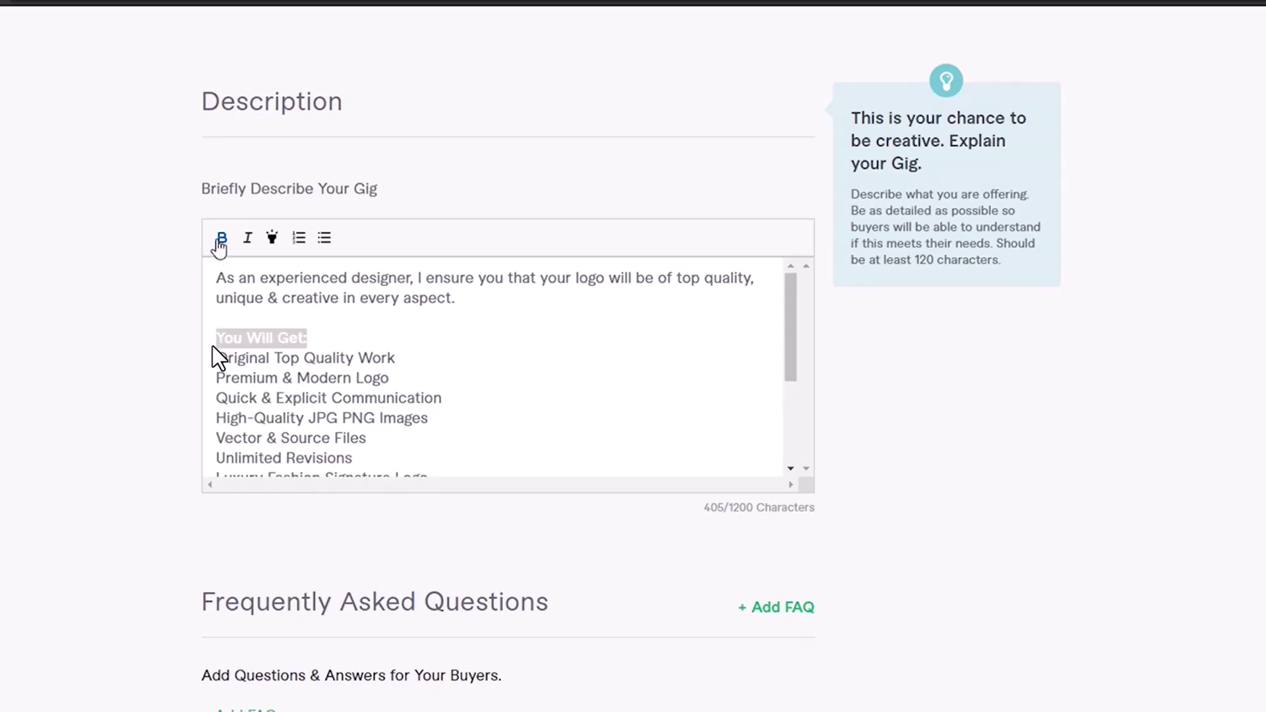
click(297, 243)
click(298, 242)
click(281, 240)
click(350, 337)
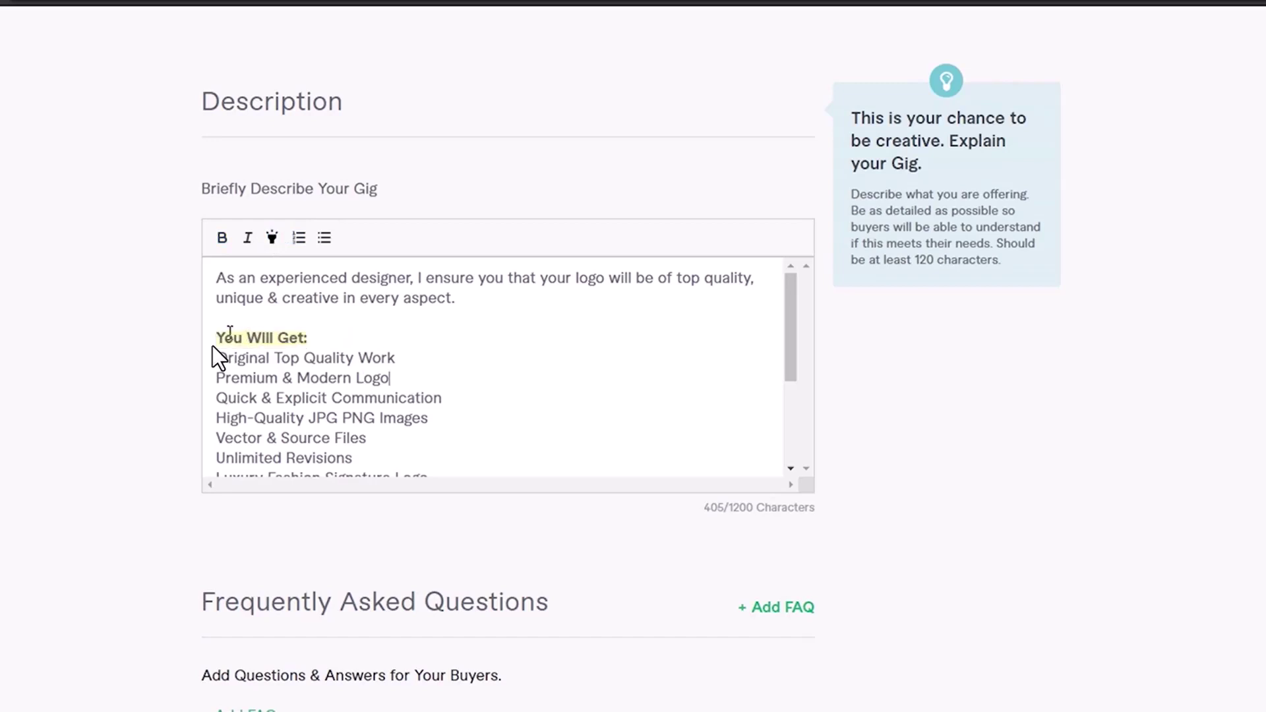
drag(216, 337, 321, 340)
click(350, 340)
- Turn the description lines from "Original Top Quality Work" to "Printable Files" into a numbered list
drag(216, 357, 400, 359)
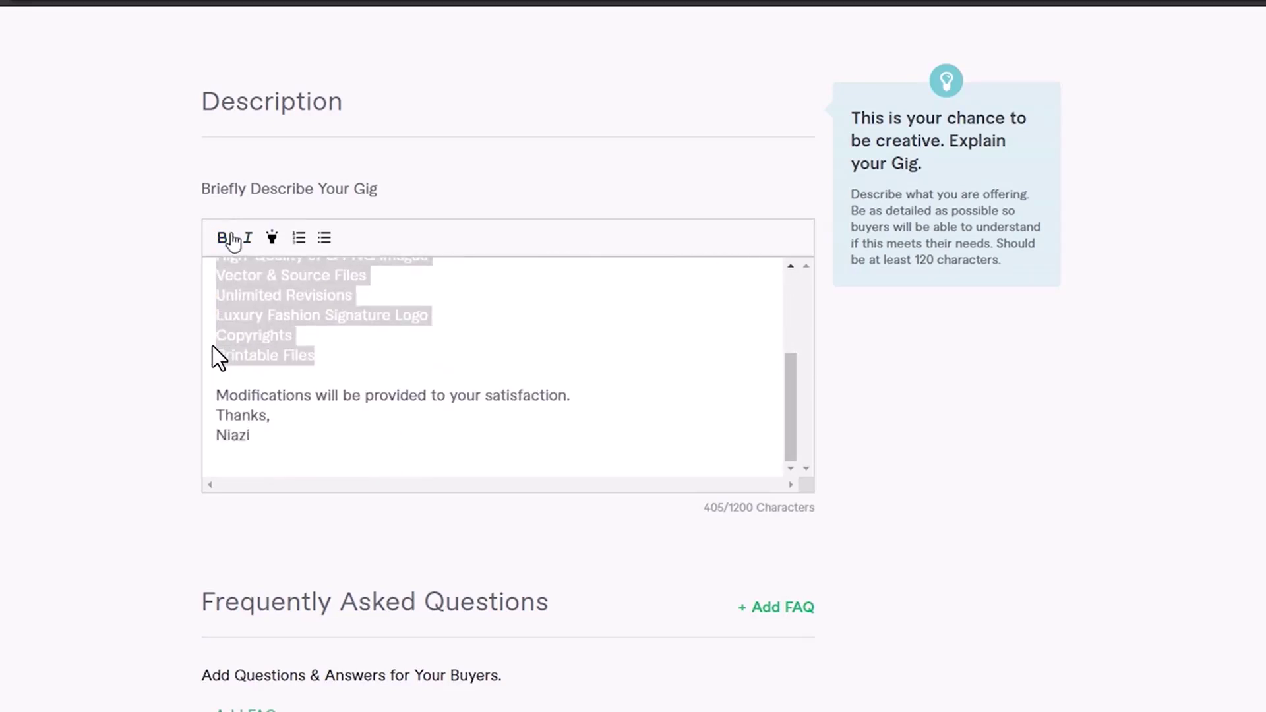
click(299, 238)
click(445, 424)
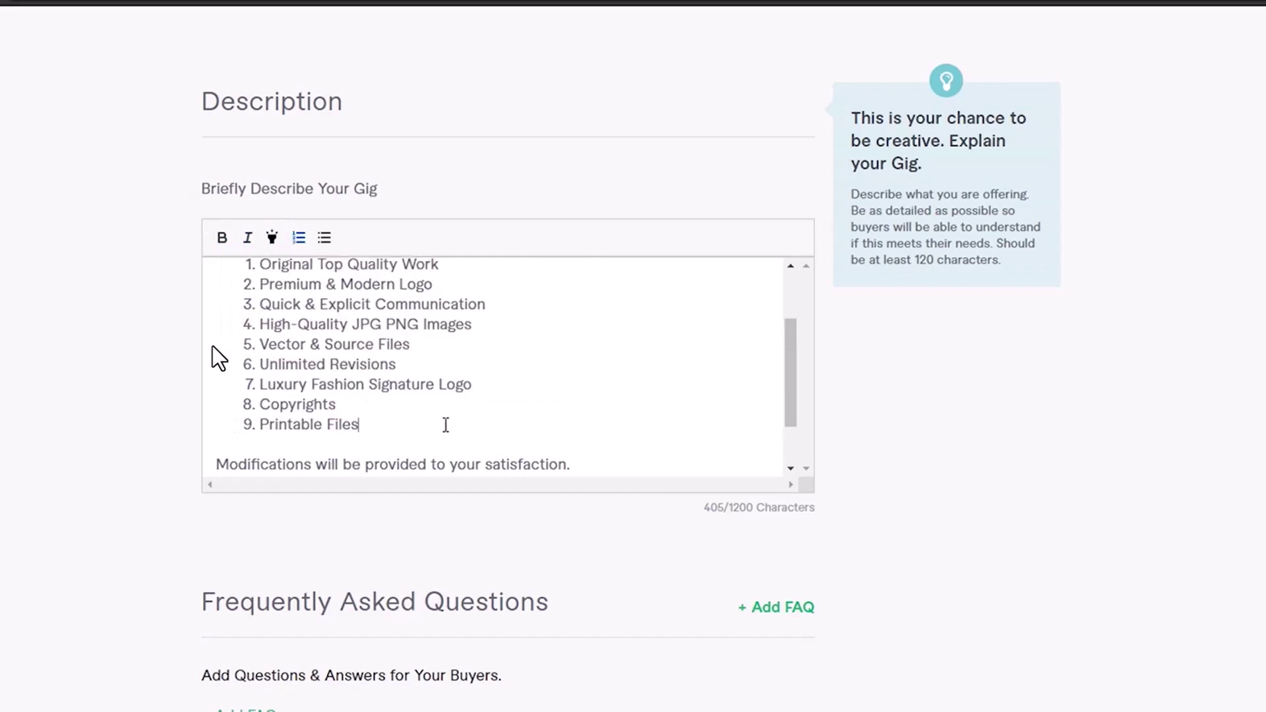
scroll(465, 394, up, 3)
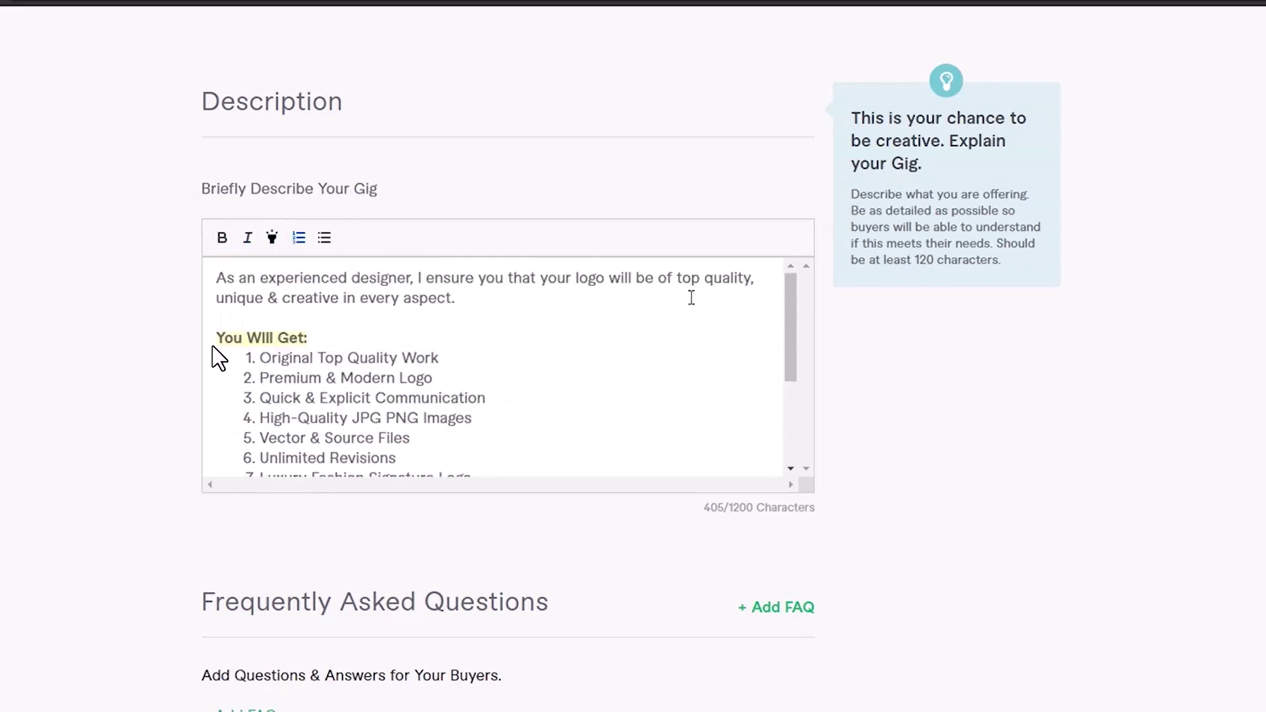
drag(785, 302, 803, 395)
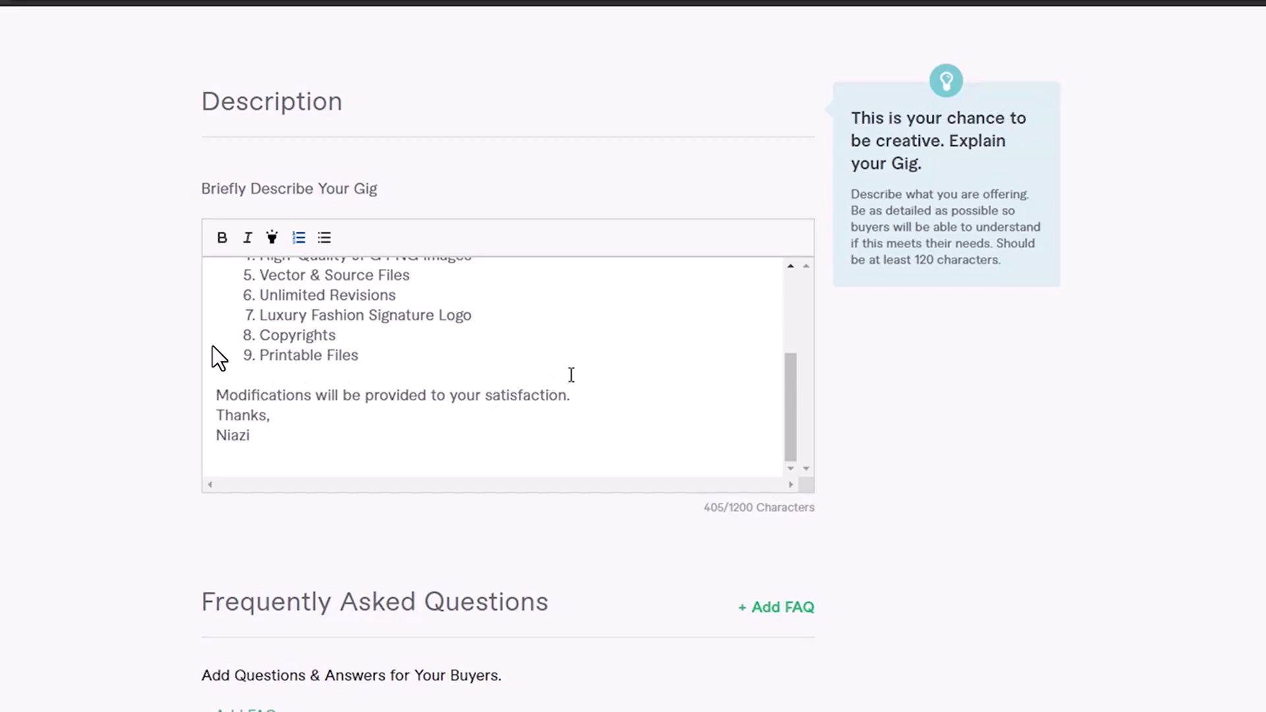
- Undo the list numbering, and try numbering and highlighting the "You Will Get:" heading together with its items
key(ctrl+z)
drag(340, 365, 204, 331)
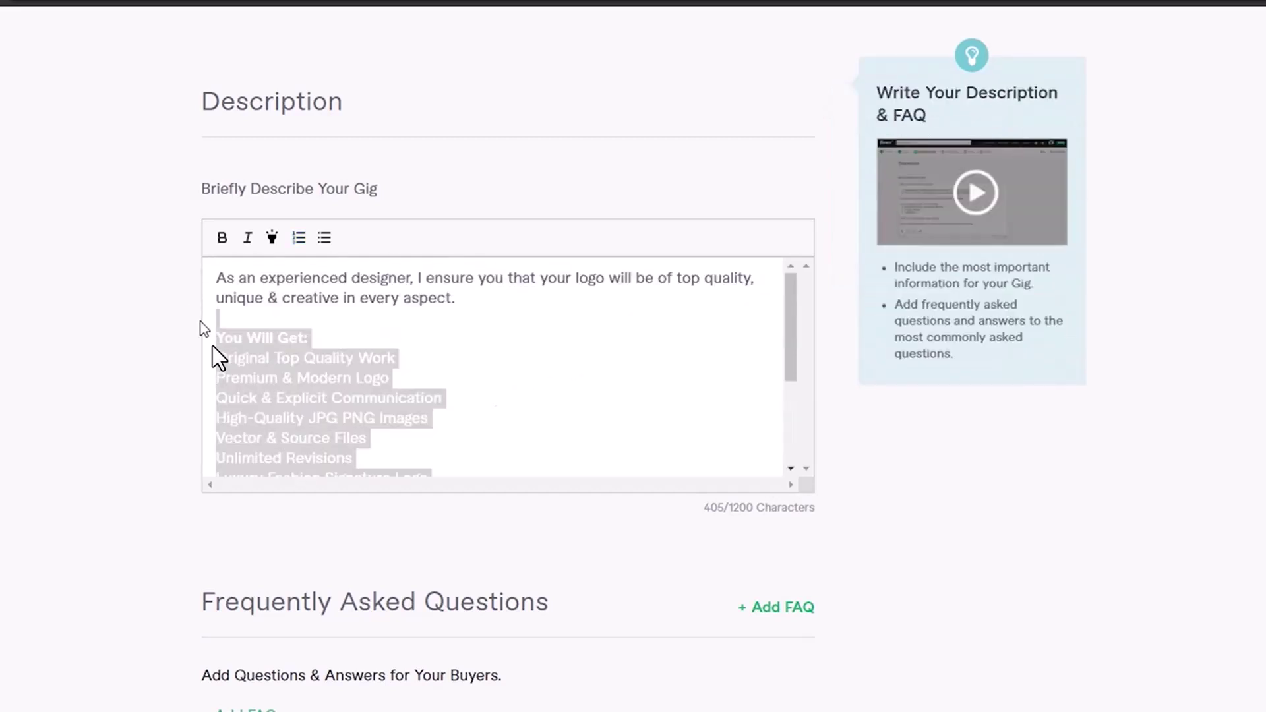
scroll(401, 370, down, 1)
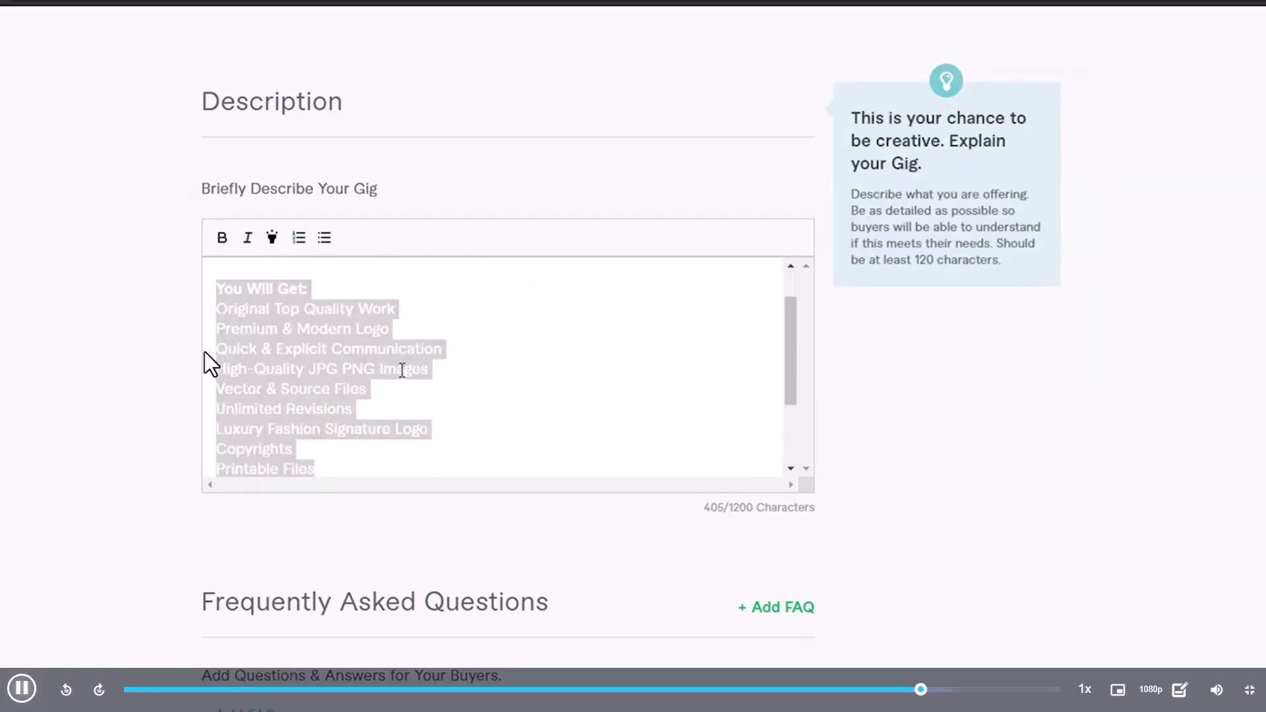
click(298, 238)
click(300, 308)
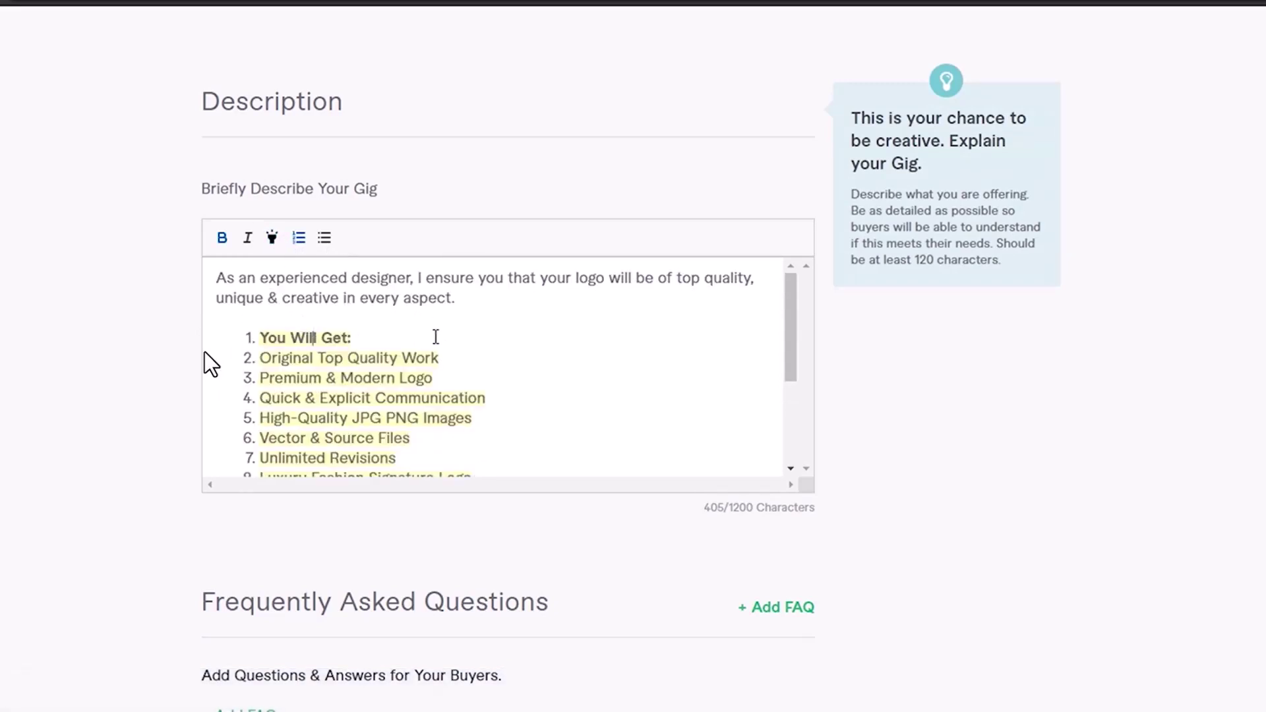
- Remove the numbering from the "You Will Get:" heading and the highlighting from the list items below it
drag(404, 336, 248, 337)
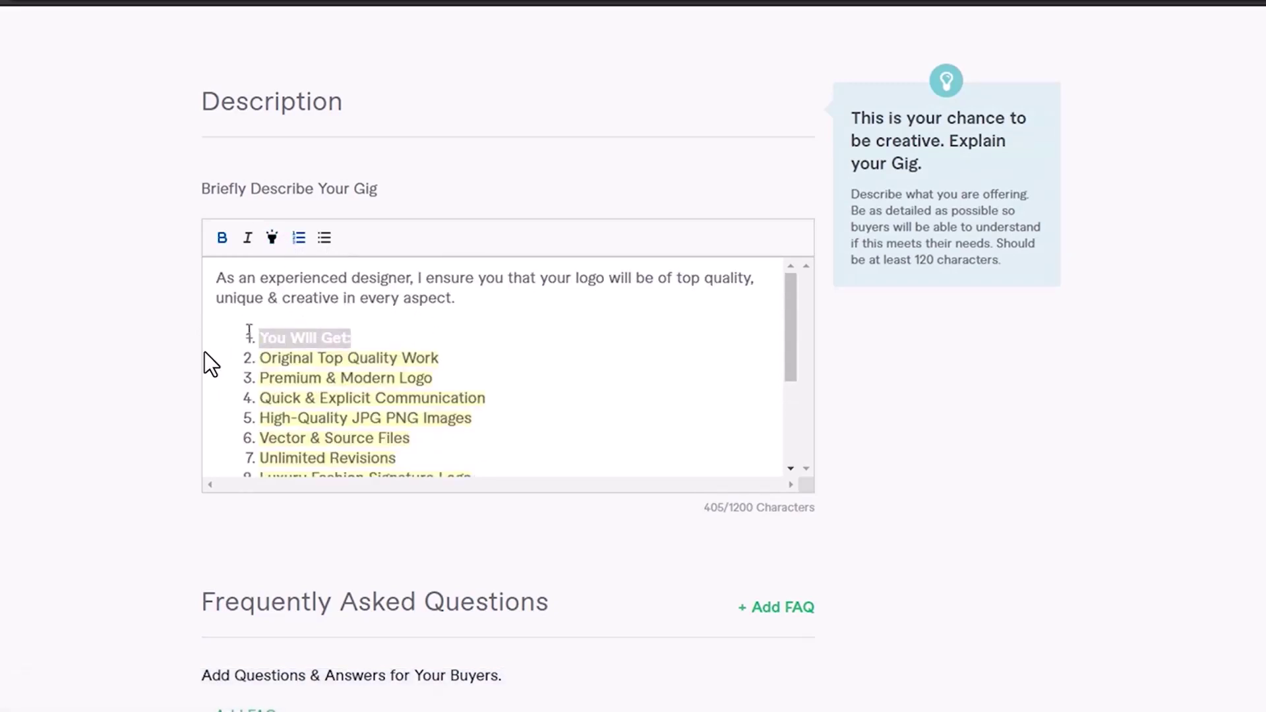
click(298, 237)
click(326, 335)
drag(325, 334, 406, 364)
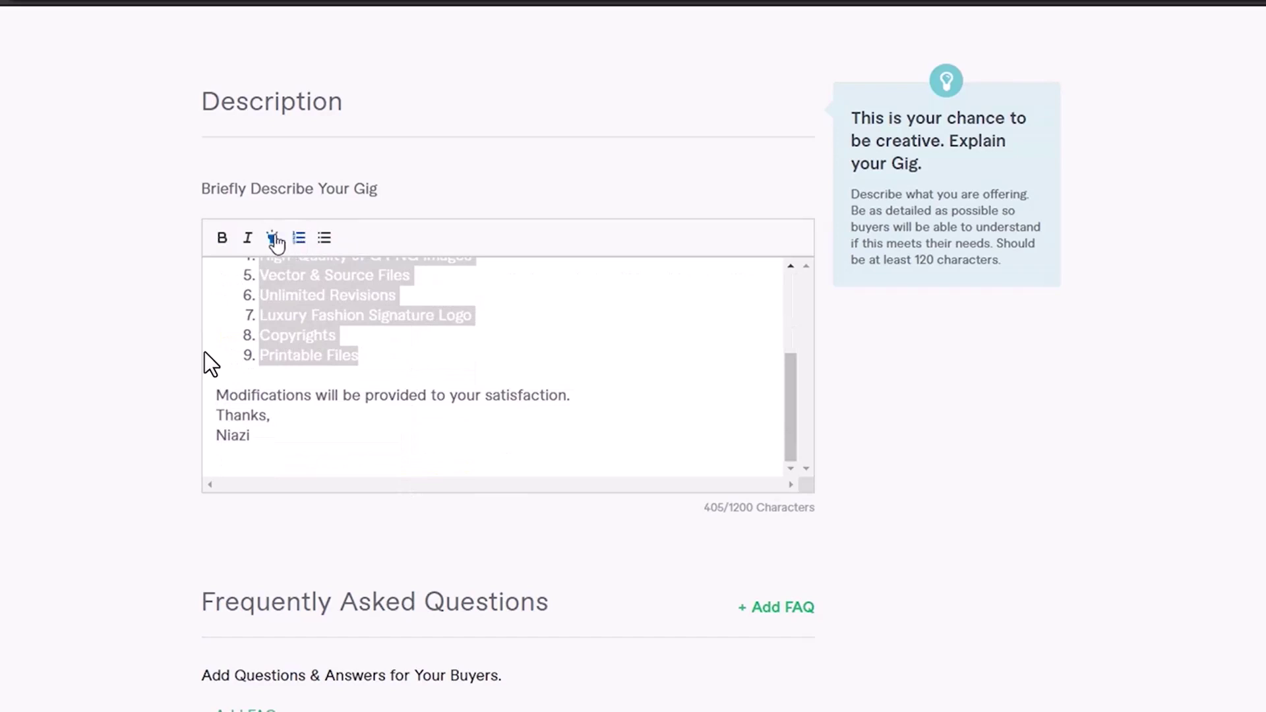
scroll(376, 376, up, 1)
scroll(408, 424, down, 1)
click(888, 404)
- Start a new FAQ entry with the question "What you need to get stared?"
scroll(373, 291, down, 5)
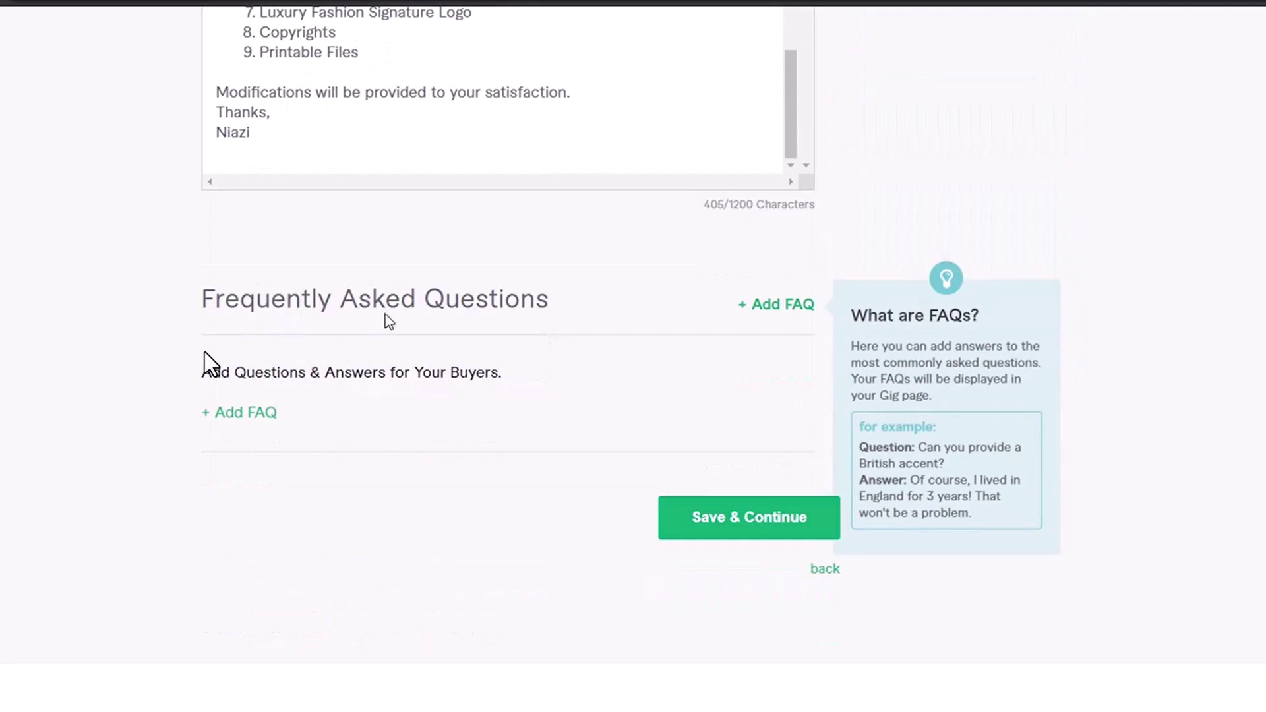
click(257, 415)
click(372, 432)
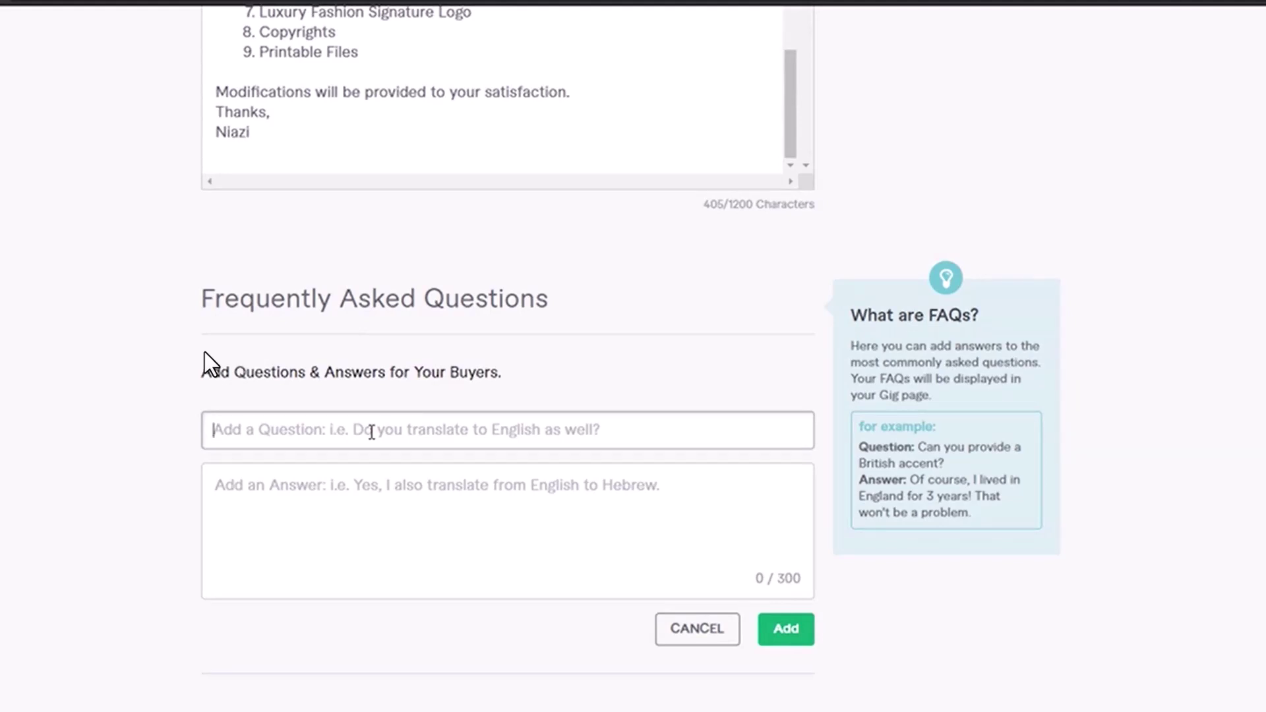
text(Whta)
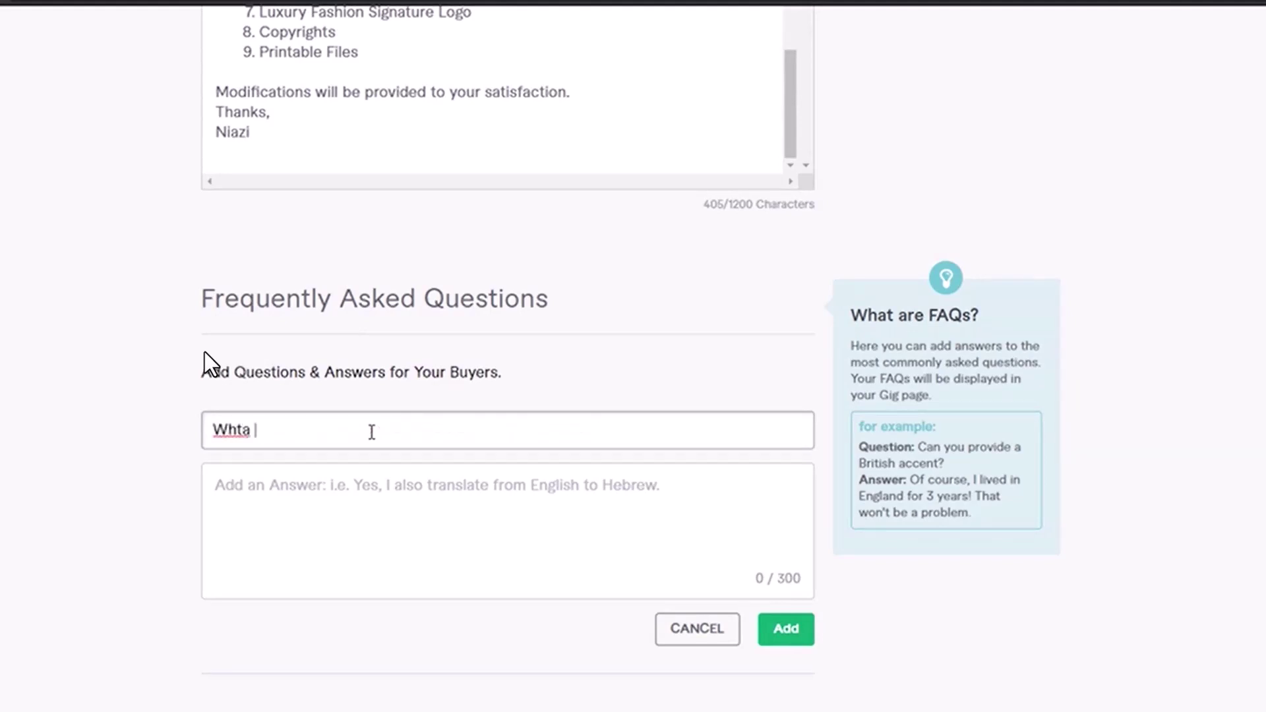
key(BackSpace)
key(BackSpace)
key(BackSpace)
text(at you need to h)
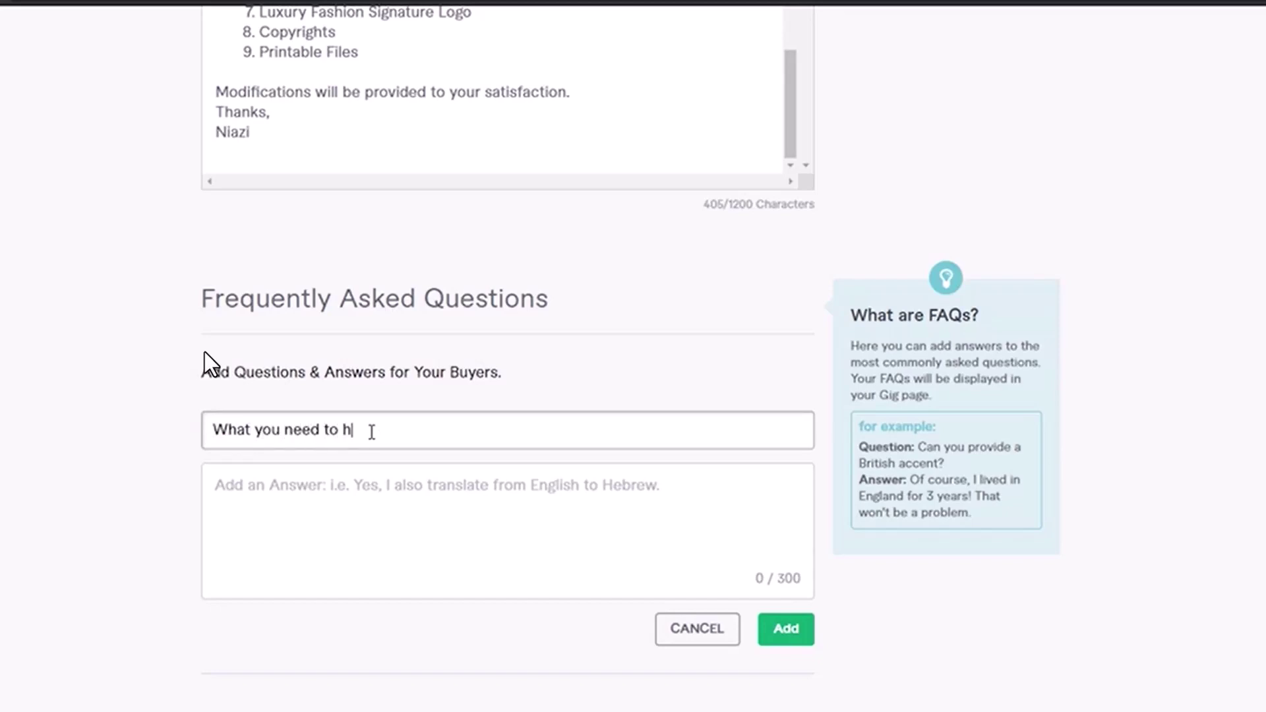
key(BackSpace)
text(get stared?)
- Enter the FAQ answer "We need infomation about ypour busniess."
click(531, 508)
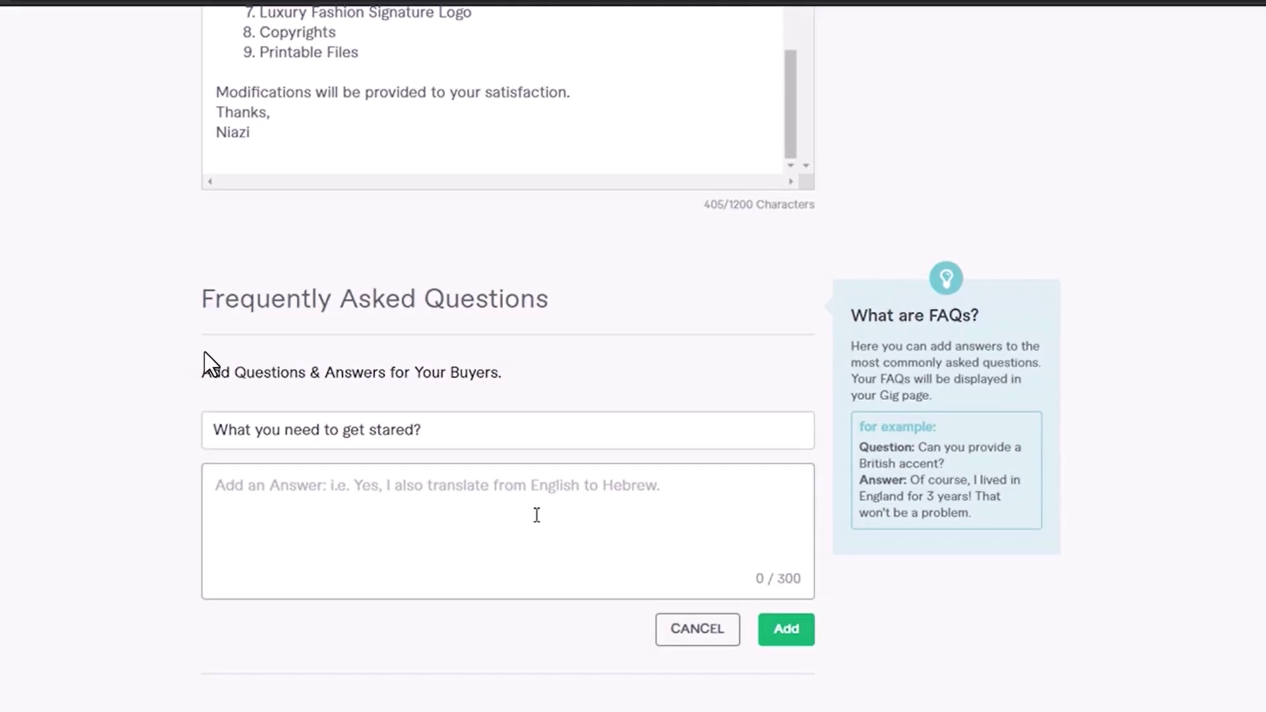
text(We )
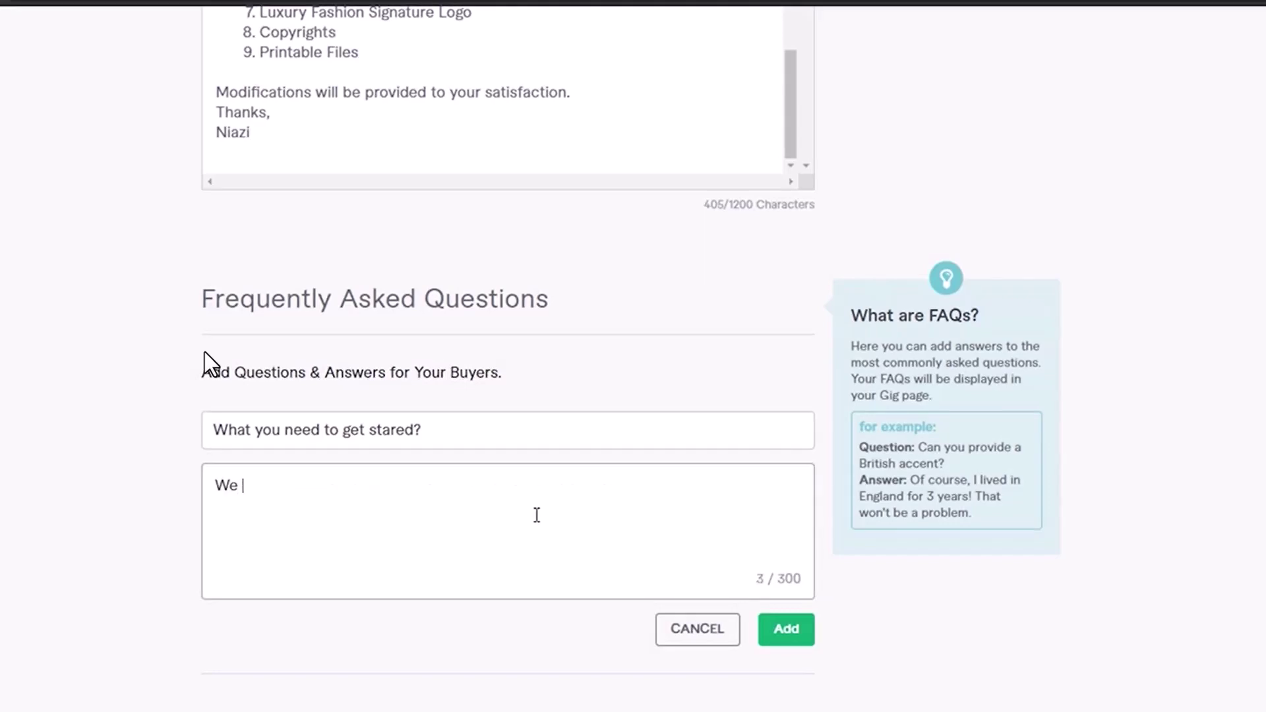
text(need infomation about t)
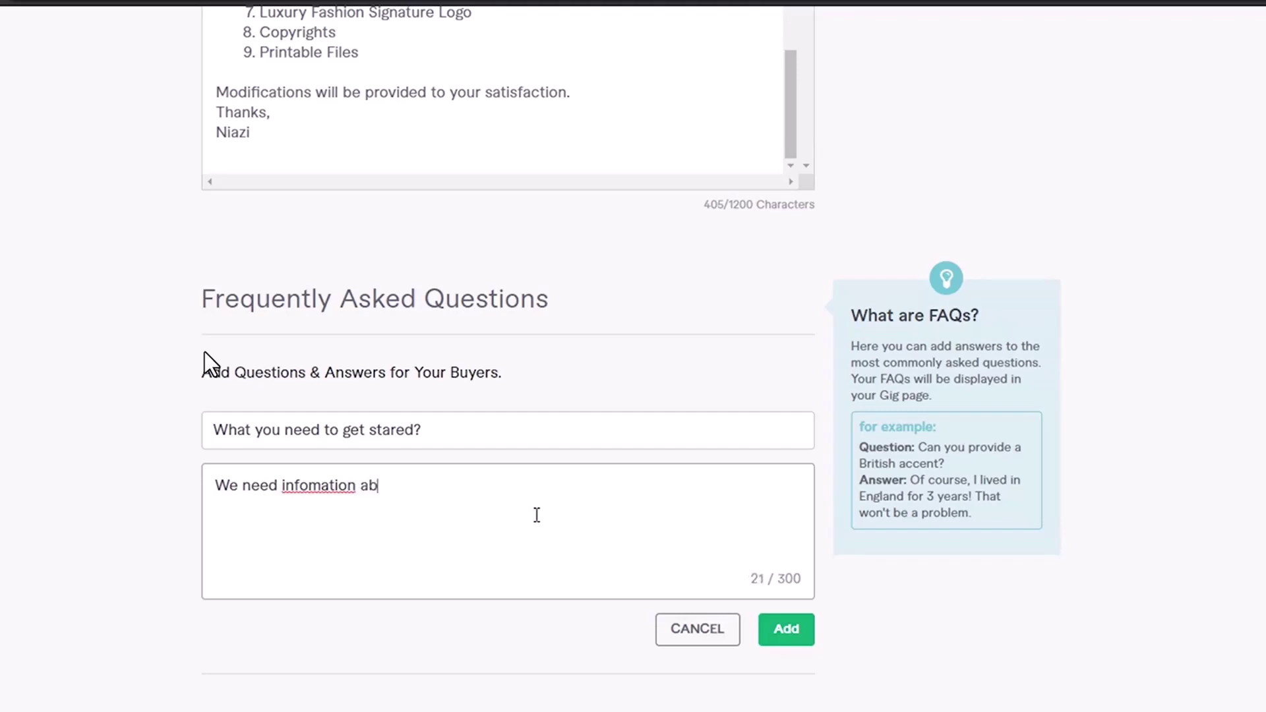
key(BackSpace)
text(ypour busniess.)
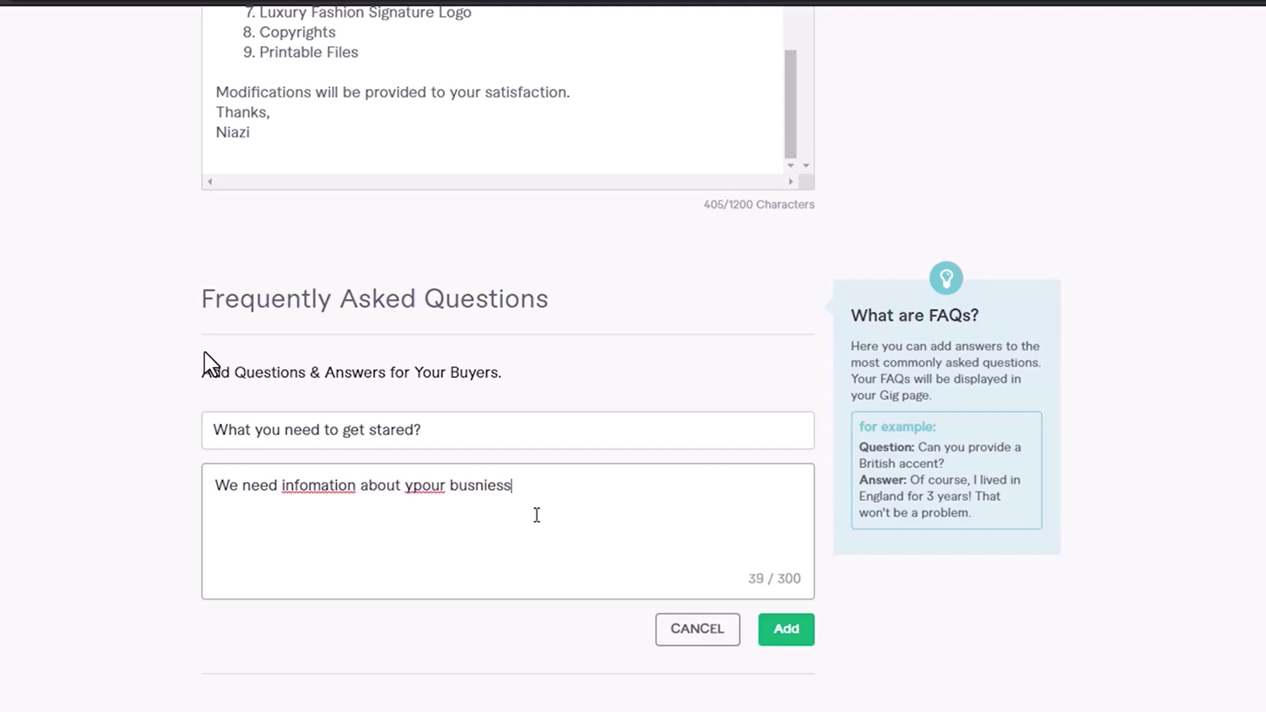
- Correct the answer's misspelled words to "information", "your" and "business", and add the FAQ to the gig
right_click(316, 500)
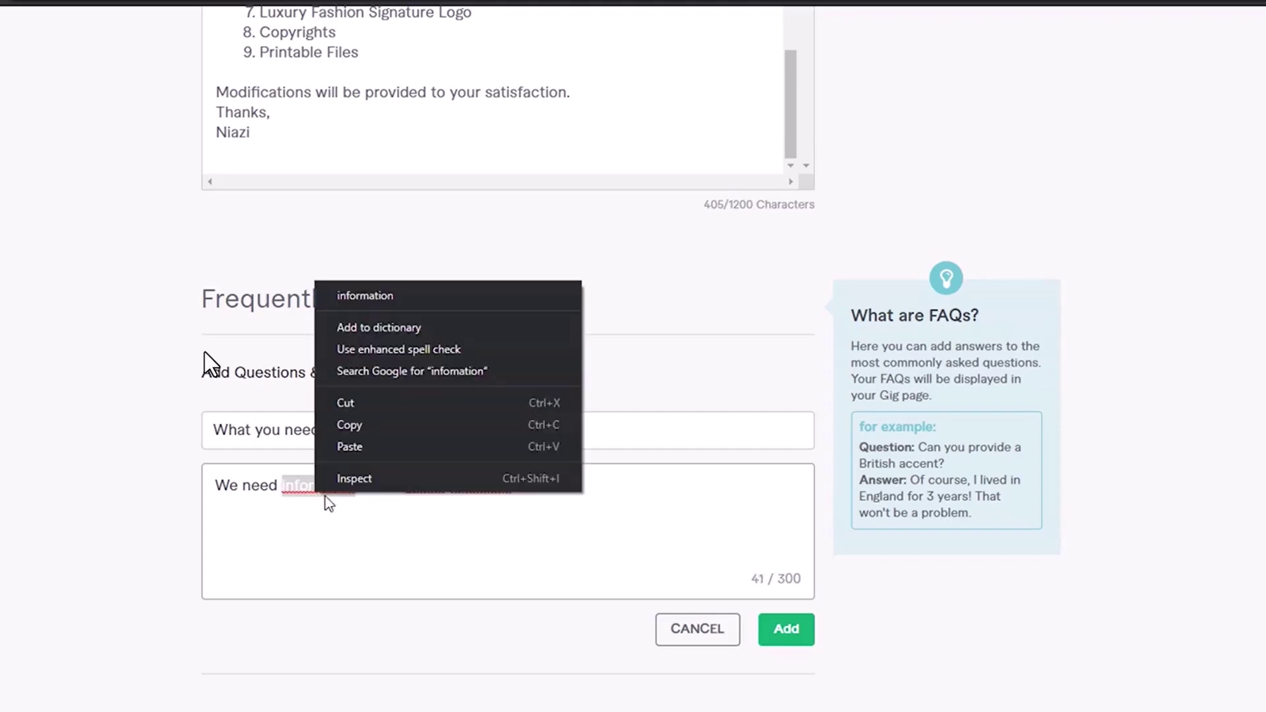
click(386, 294)
right_click(429, 488)
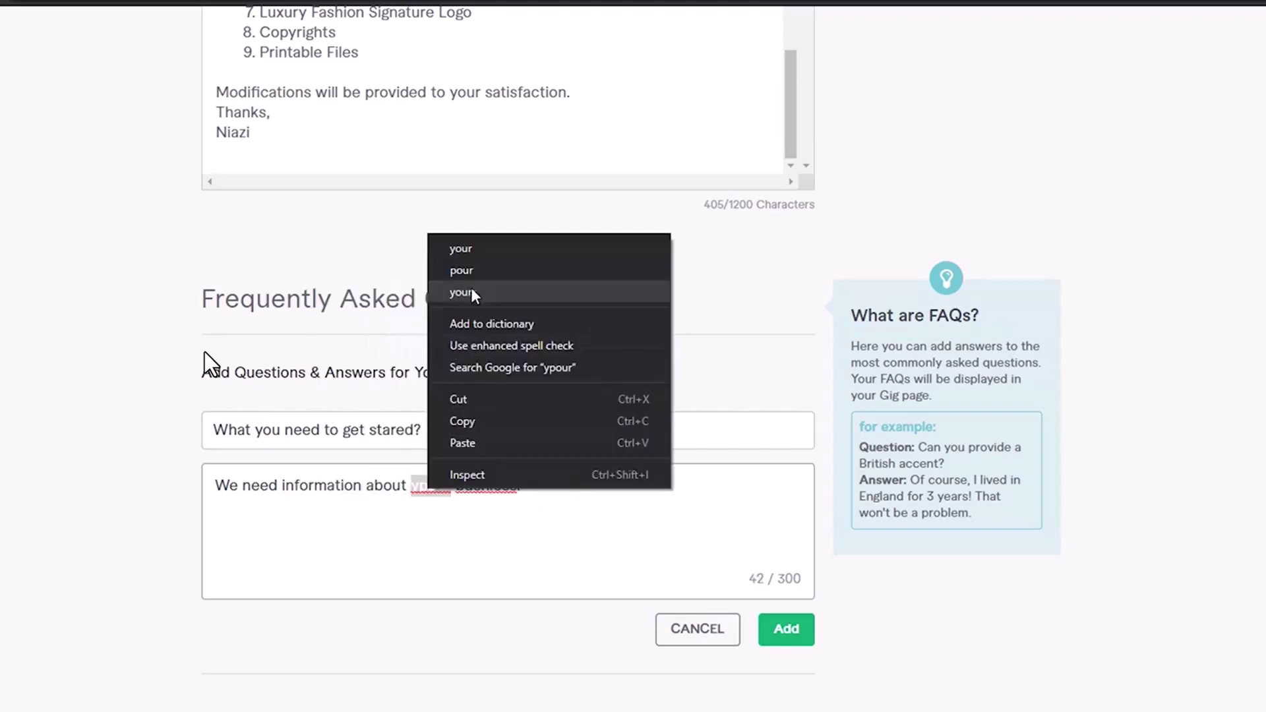
click(484, 269)
right_click(480, 486)
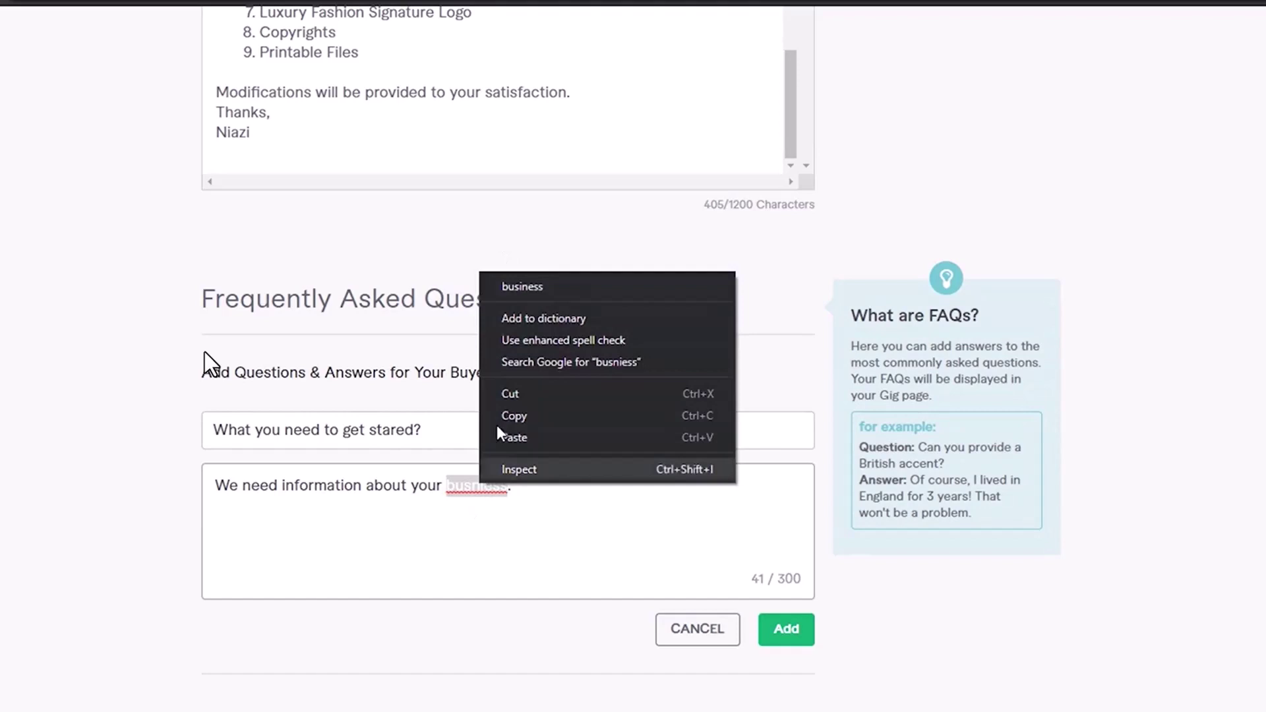
click(542, 286)
click(785, 629)
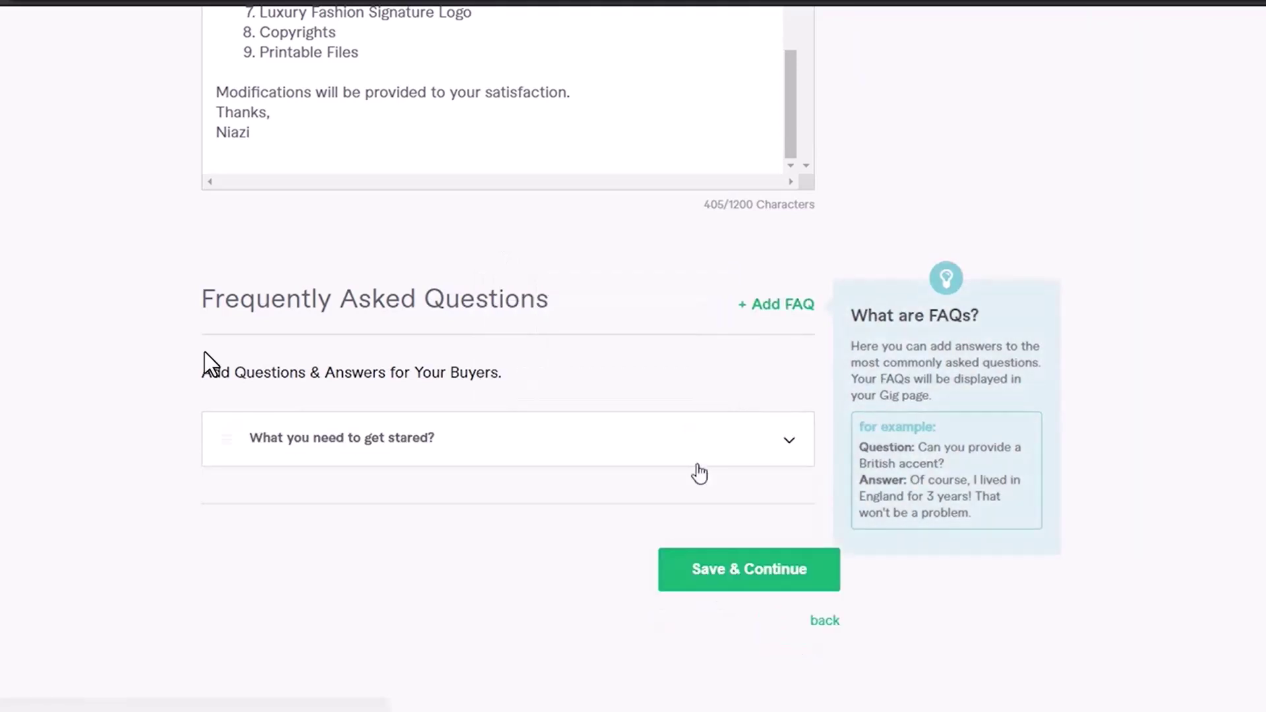
- Save the Description & FAQ stage to continue to Requirements, and start a new question for buyers
click(725, 571)
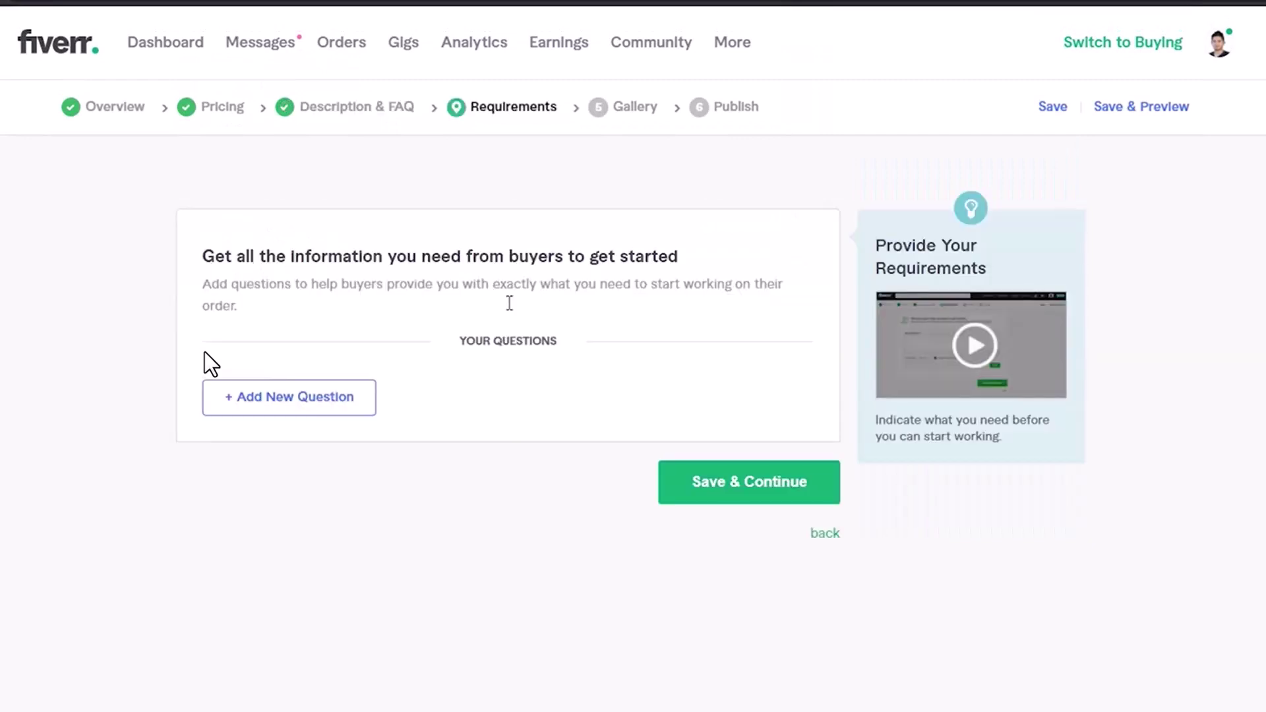
click(308, 405)
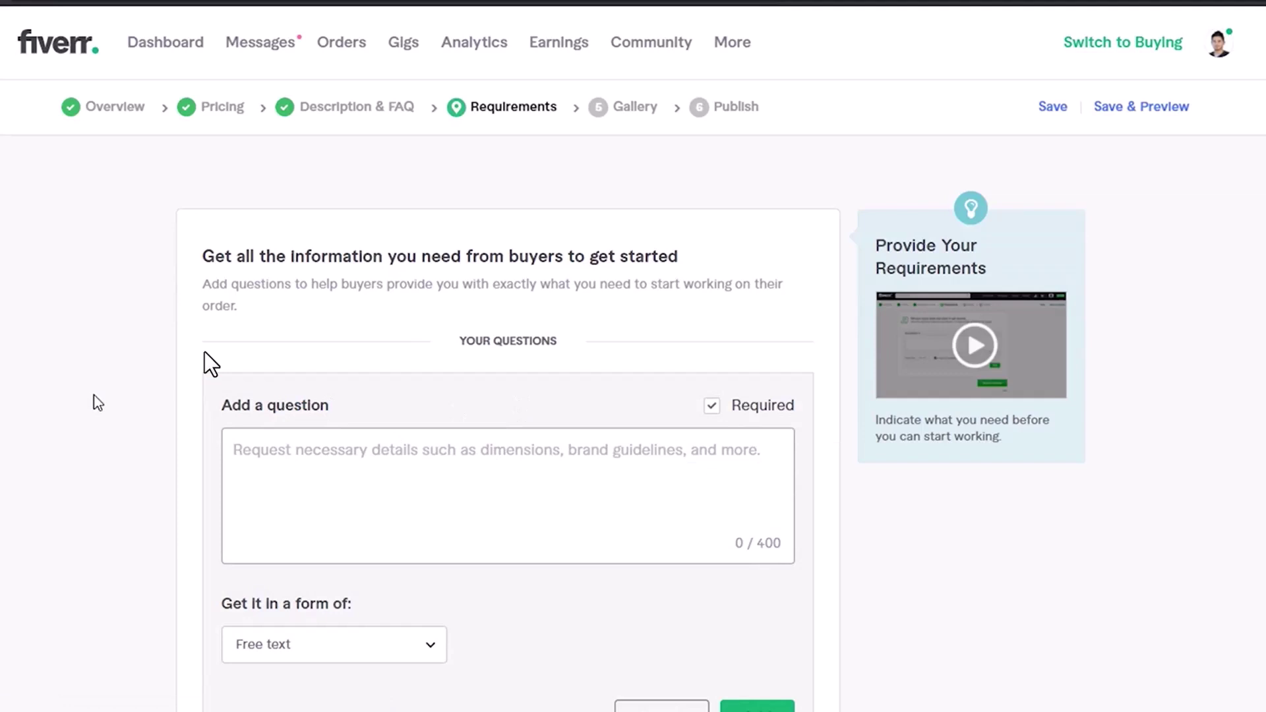
scroll(102, 394, down, 2)
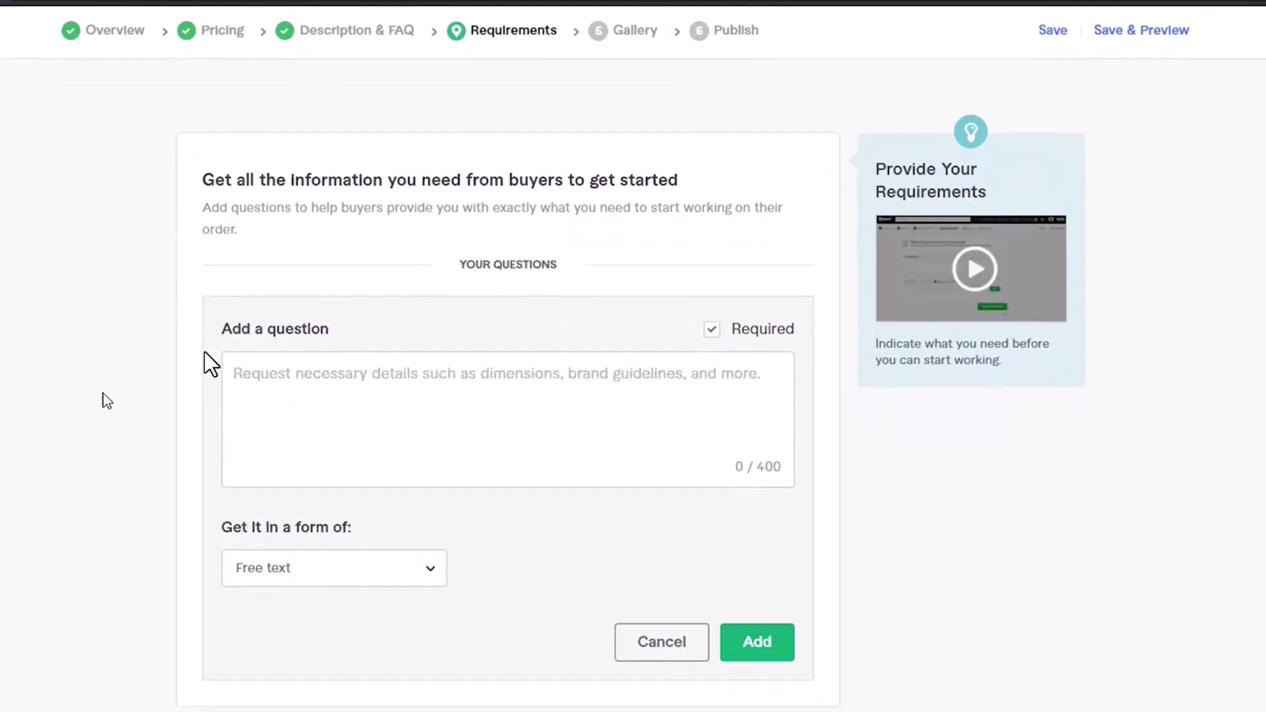
click(406, 344)
- Add the notes' question about business, logo concept and color as a required free-text requirement, and save to continue to the Gallery stage
click(725, 710)
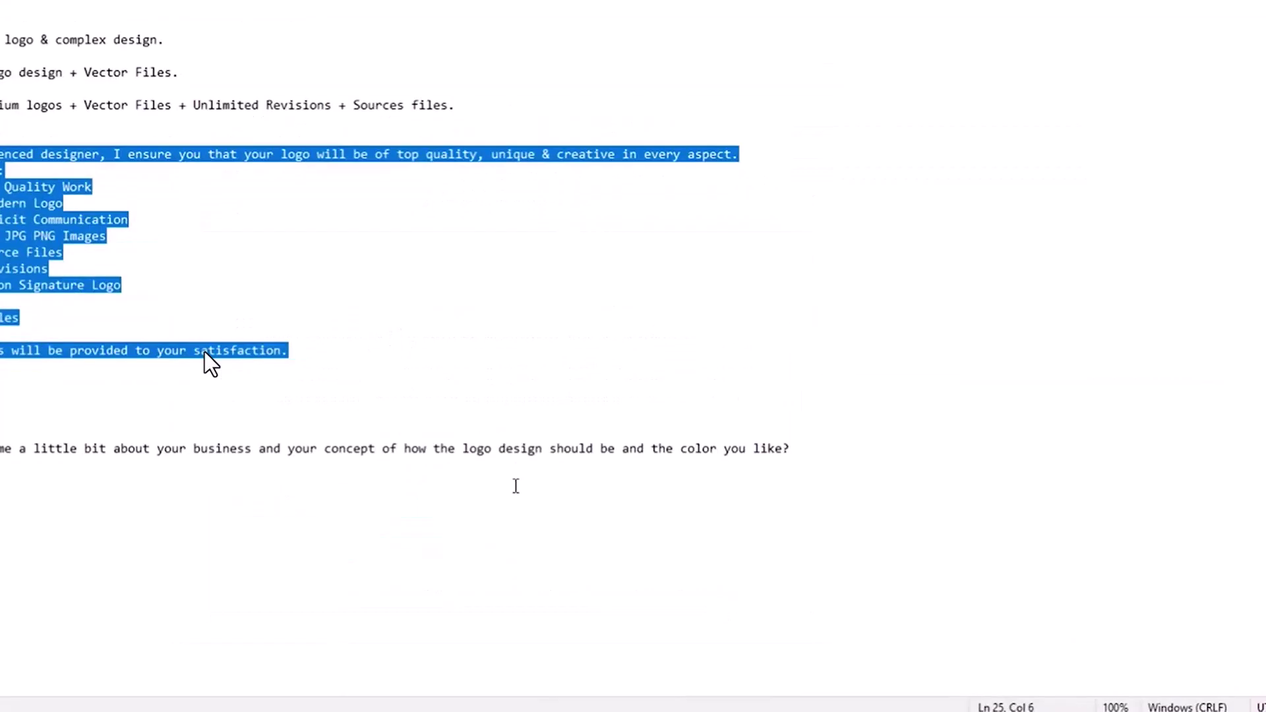
drag(1, 449, 953, 471)
key(ctrl+c)
key(alt+Tab)
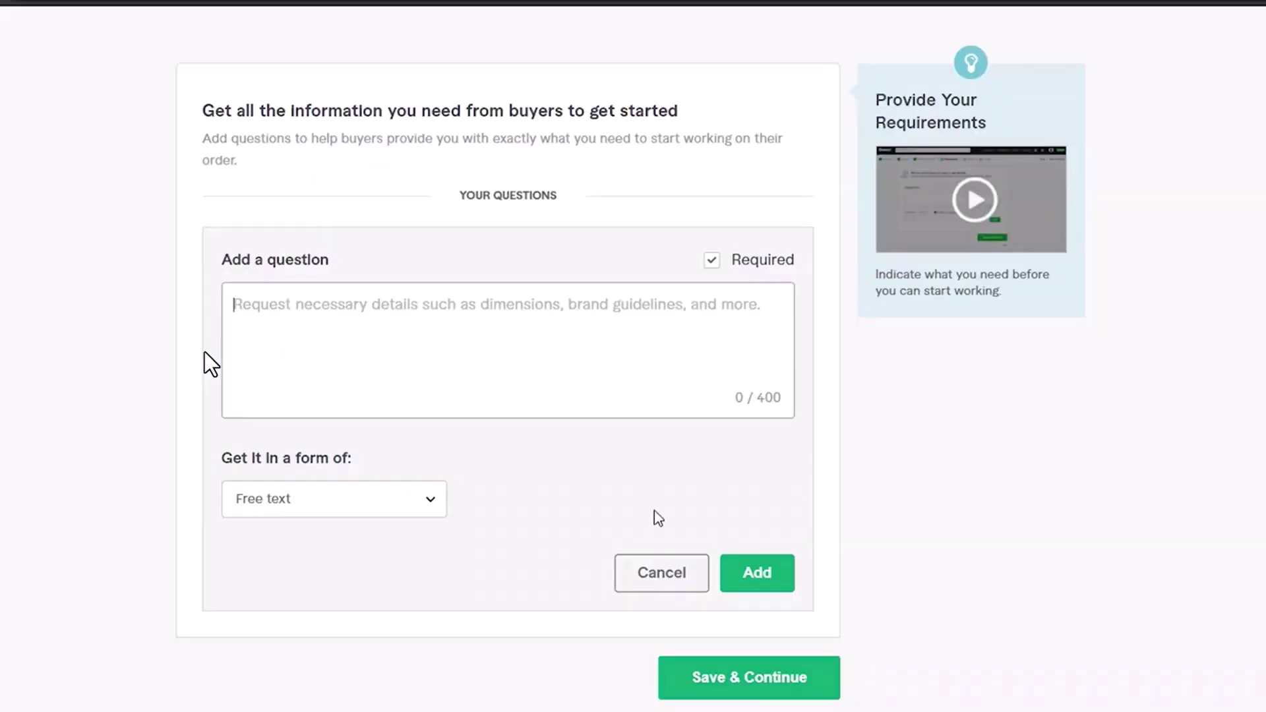
click(595, 347)
key(ctrl+v)
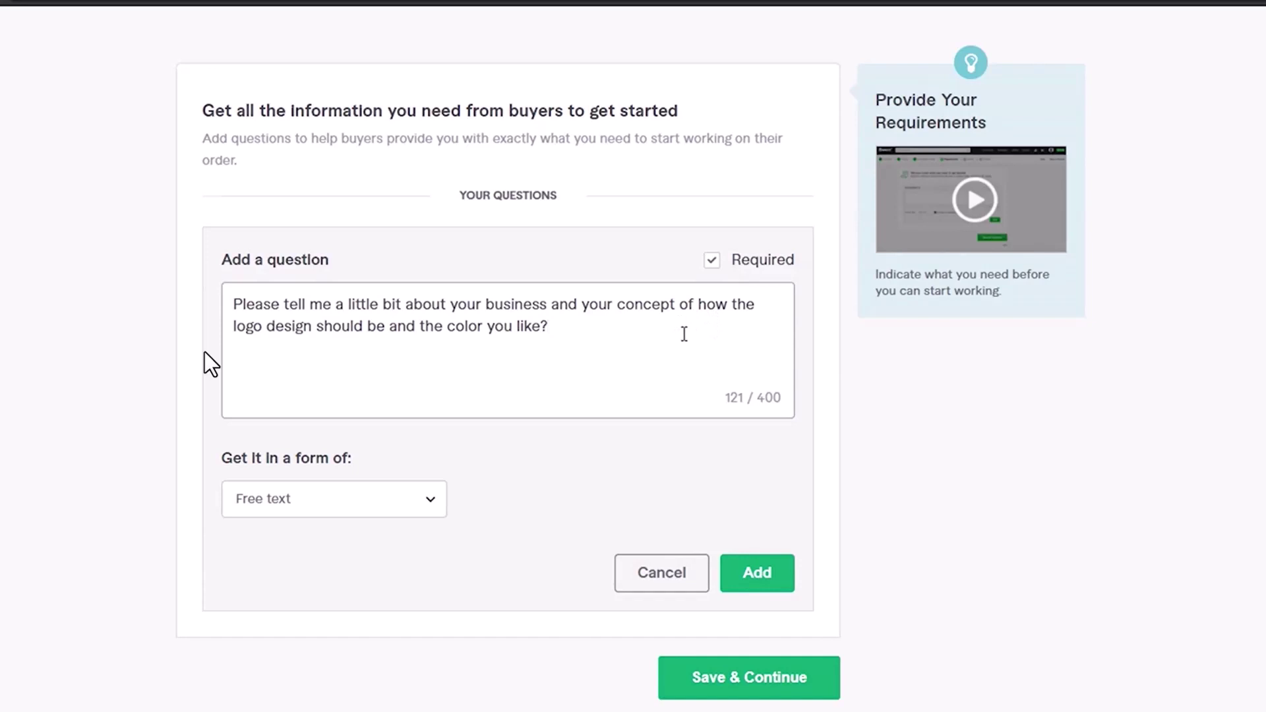
click(758, 580)
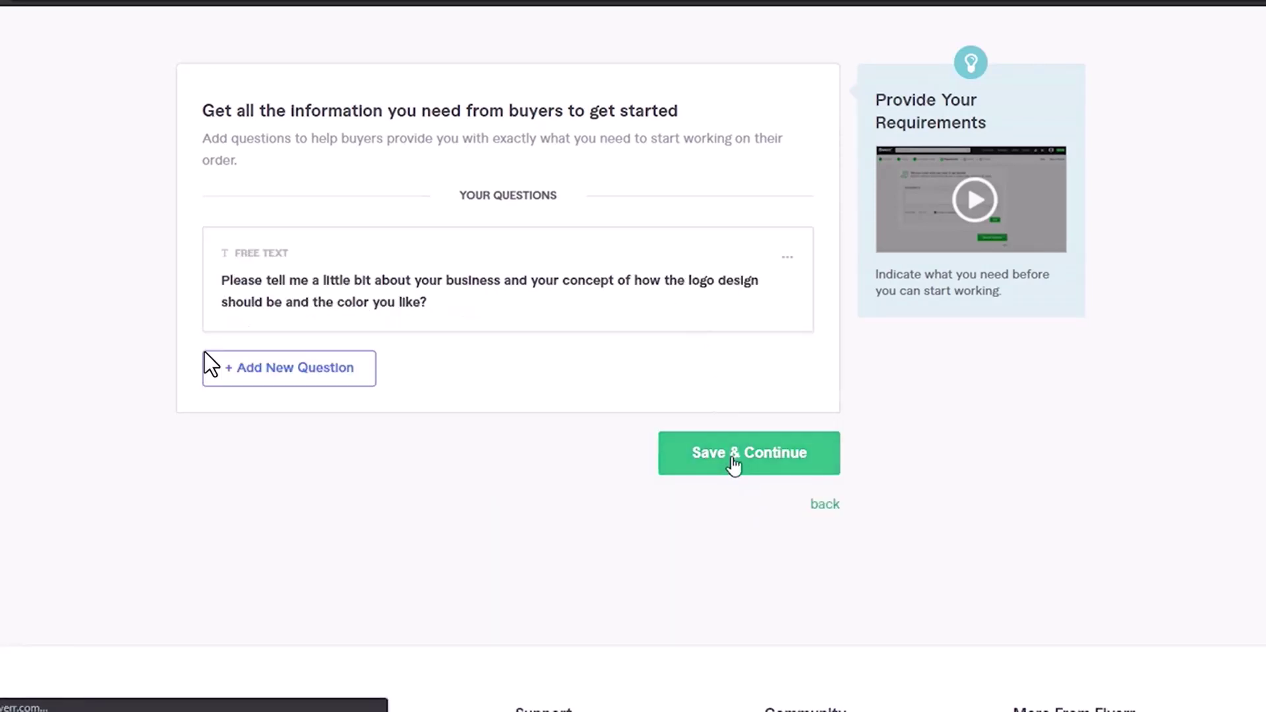
click(734, 465)
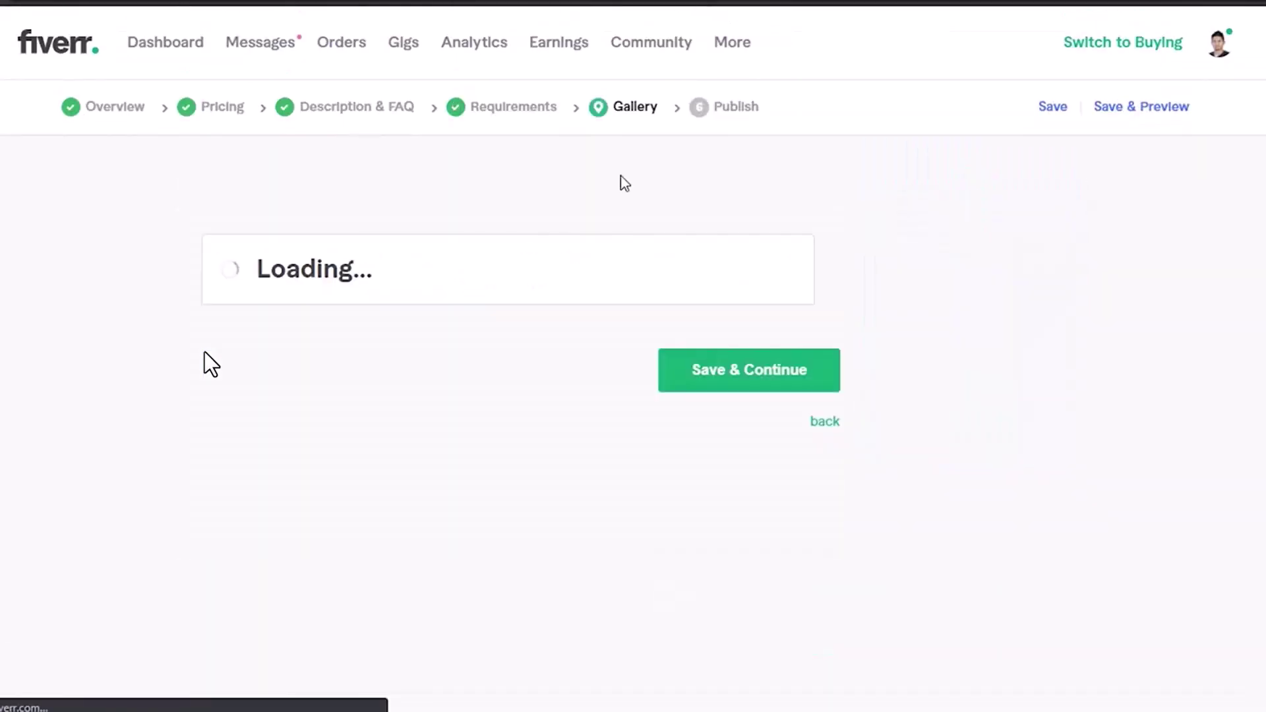
- Upload image 1 from the Gigs folder's Gig 3 subfolder as the first gig image
scroll(600, 251, down, 5)
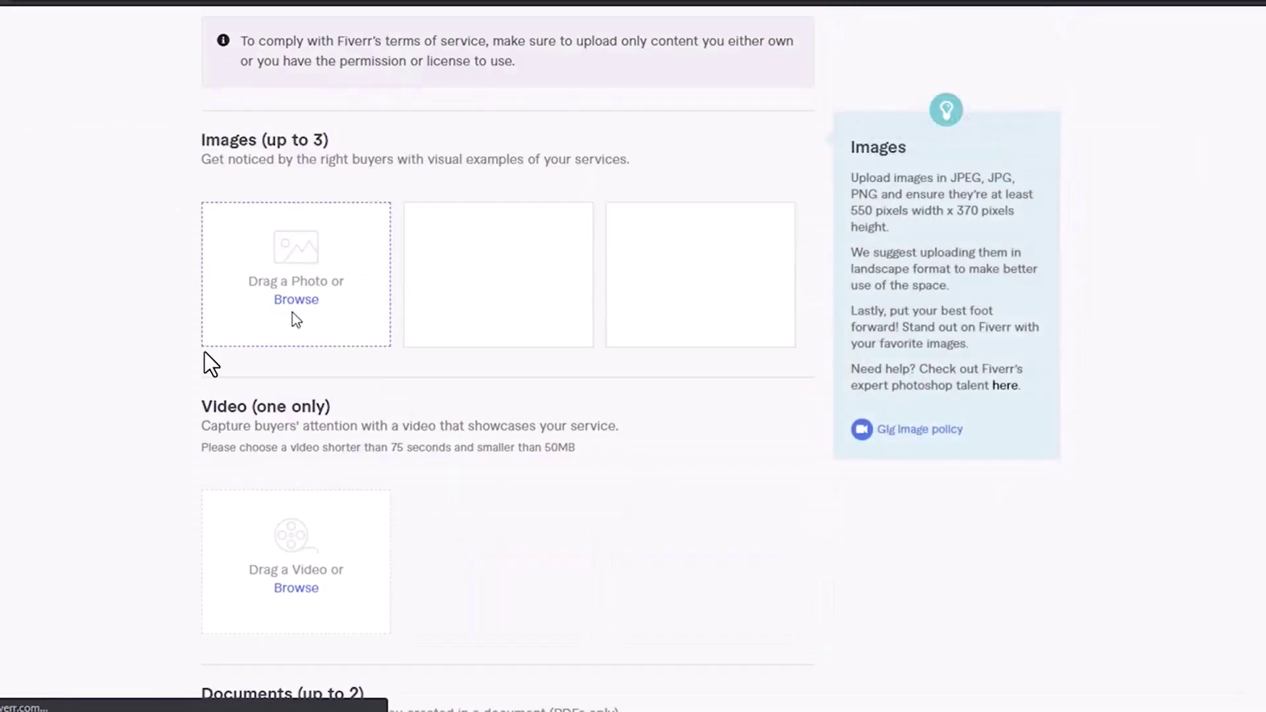
click(294, 302)
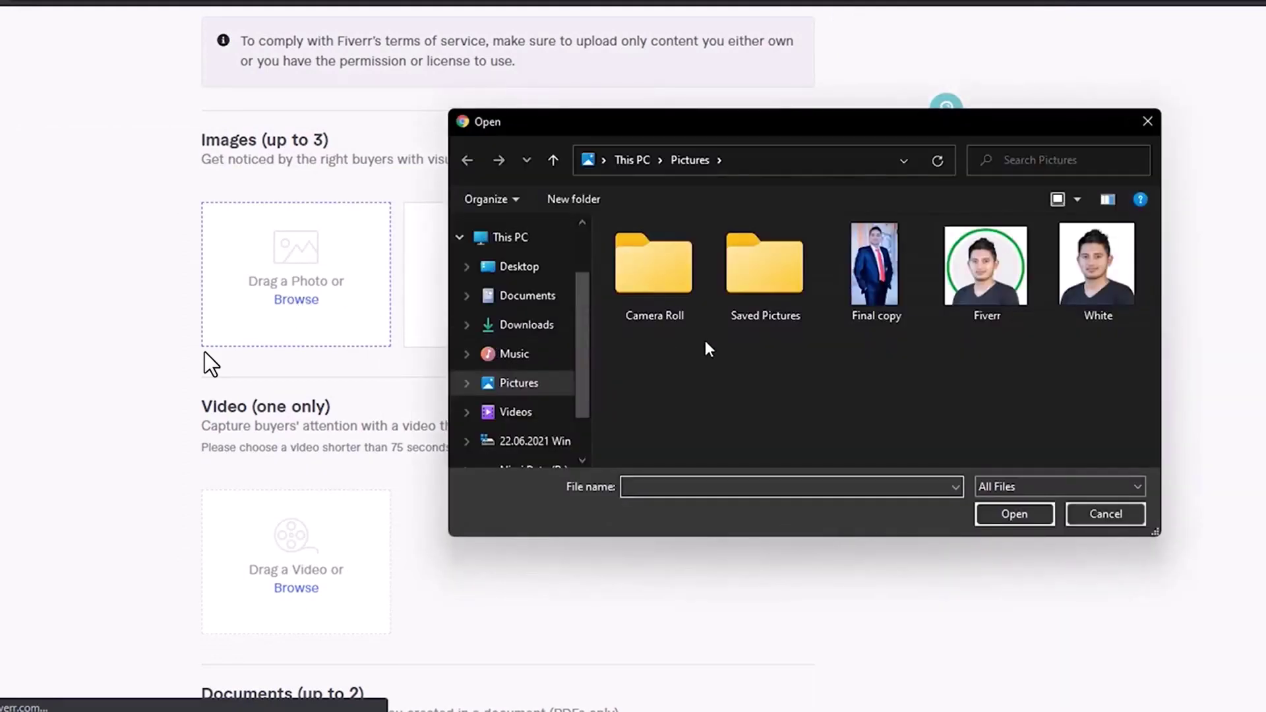
click(553, 326)
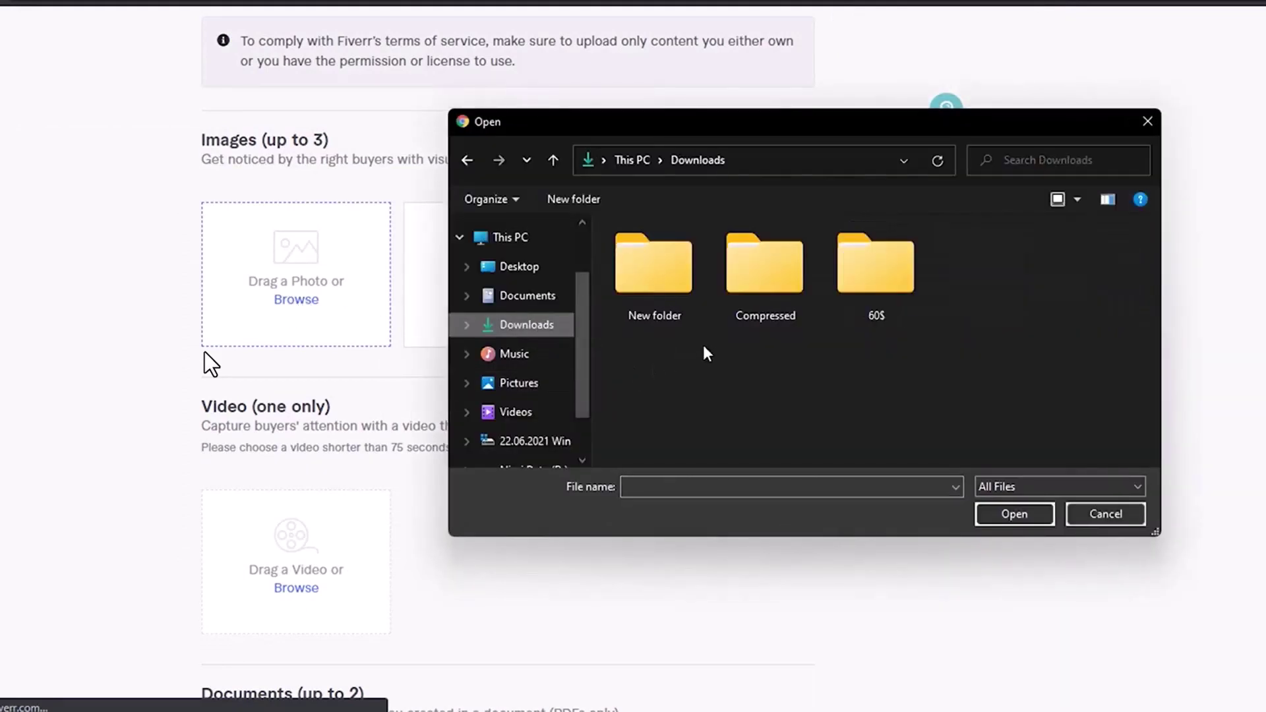
click(528, 297)
double_click(687, 394)
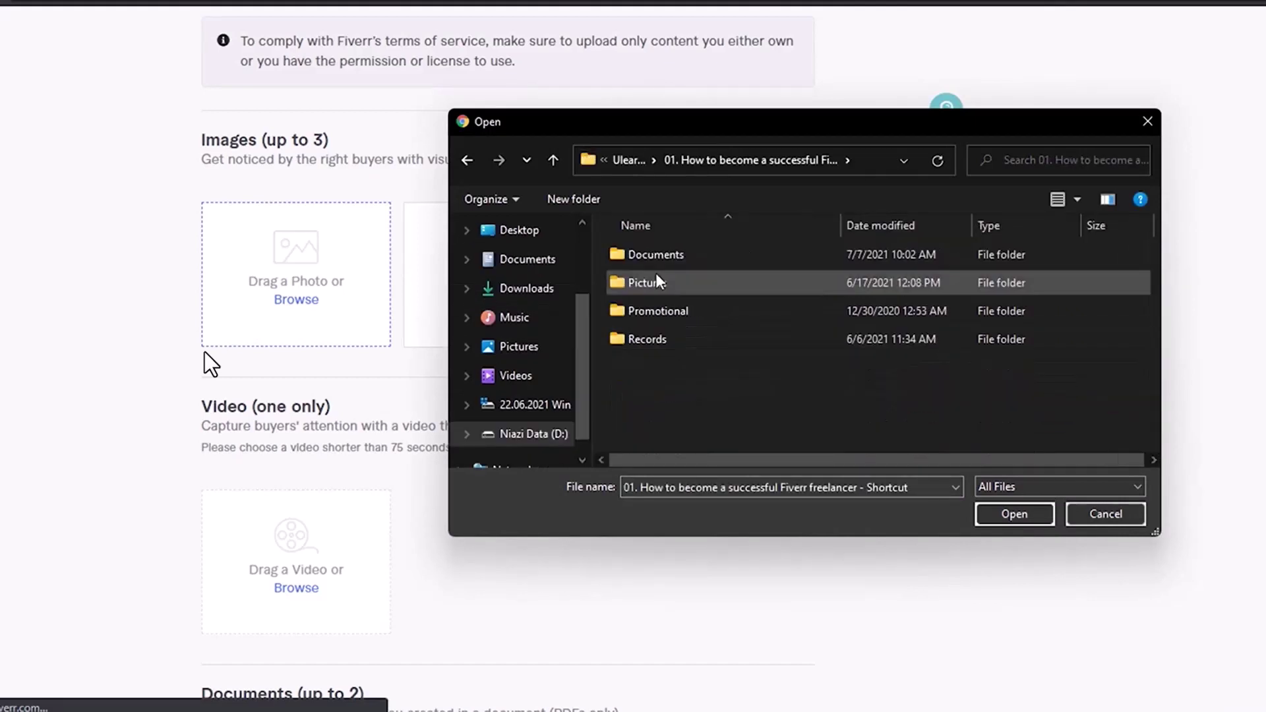
double_click(663, 255)
double_click(667, 254)
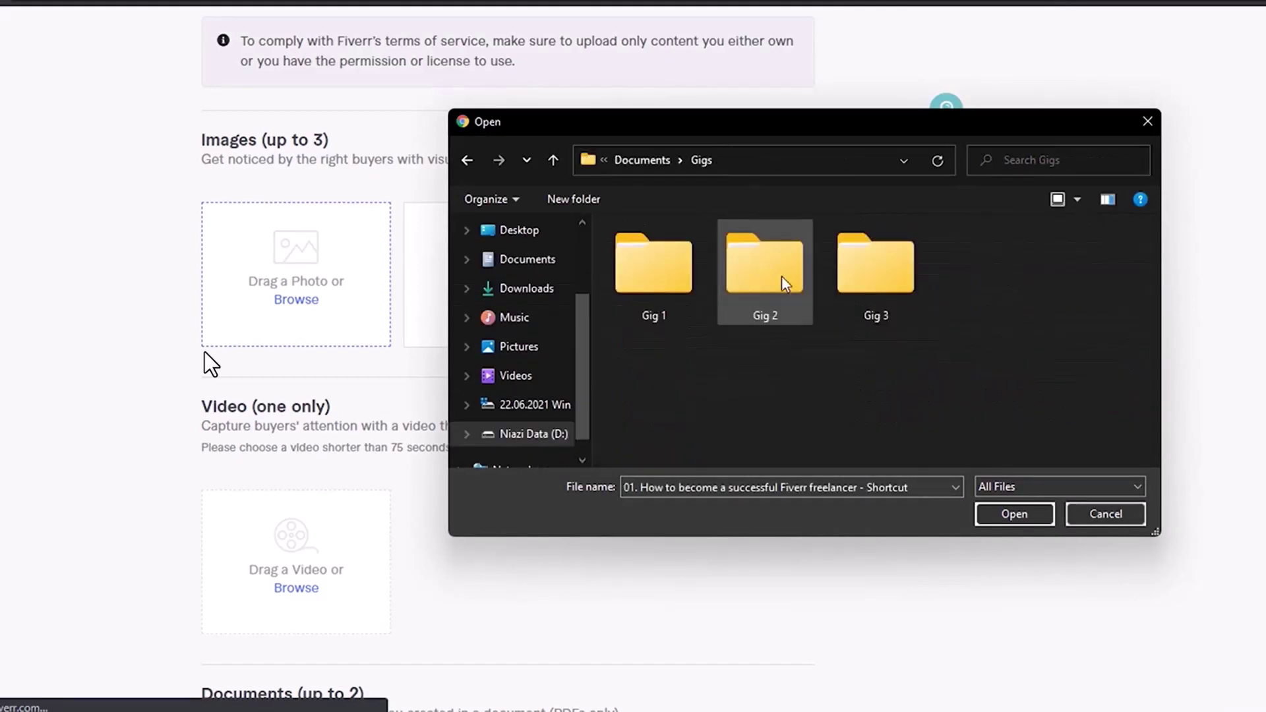
double_click(888, 302)
double_click(652, 274)
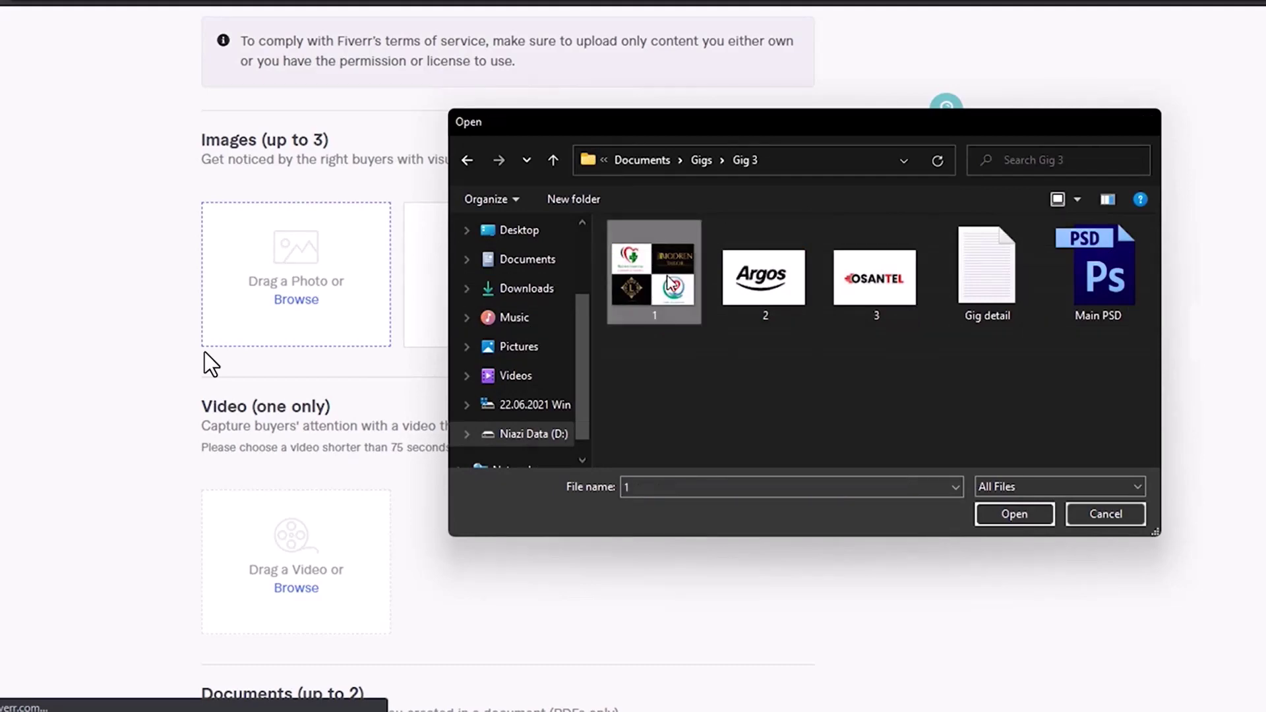
- Upload images 2 and 3 from the Gig 3 folder into the remaining two gig image slots
click(496, 300)
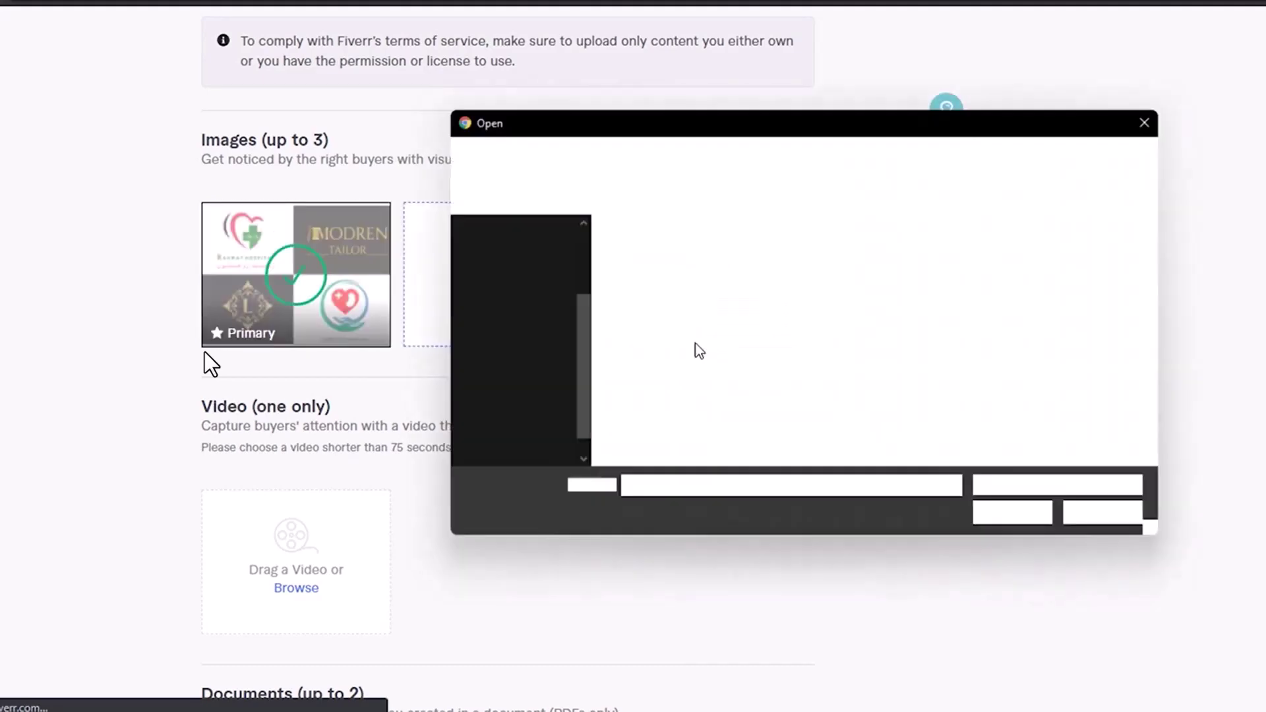
double_click(766, 283)
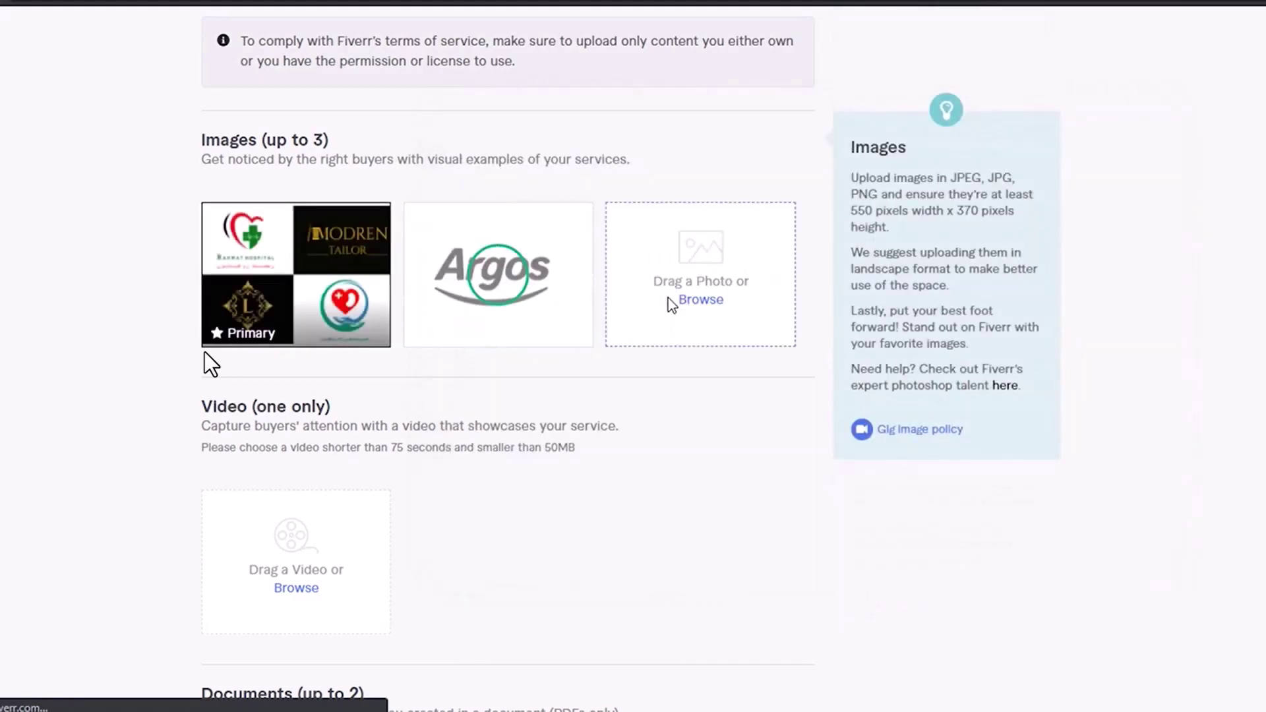
click(701, 299)
double_click(872, 274)
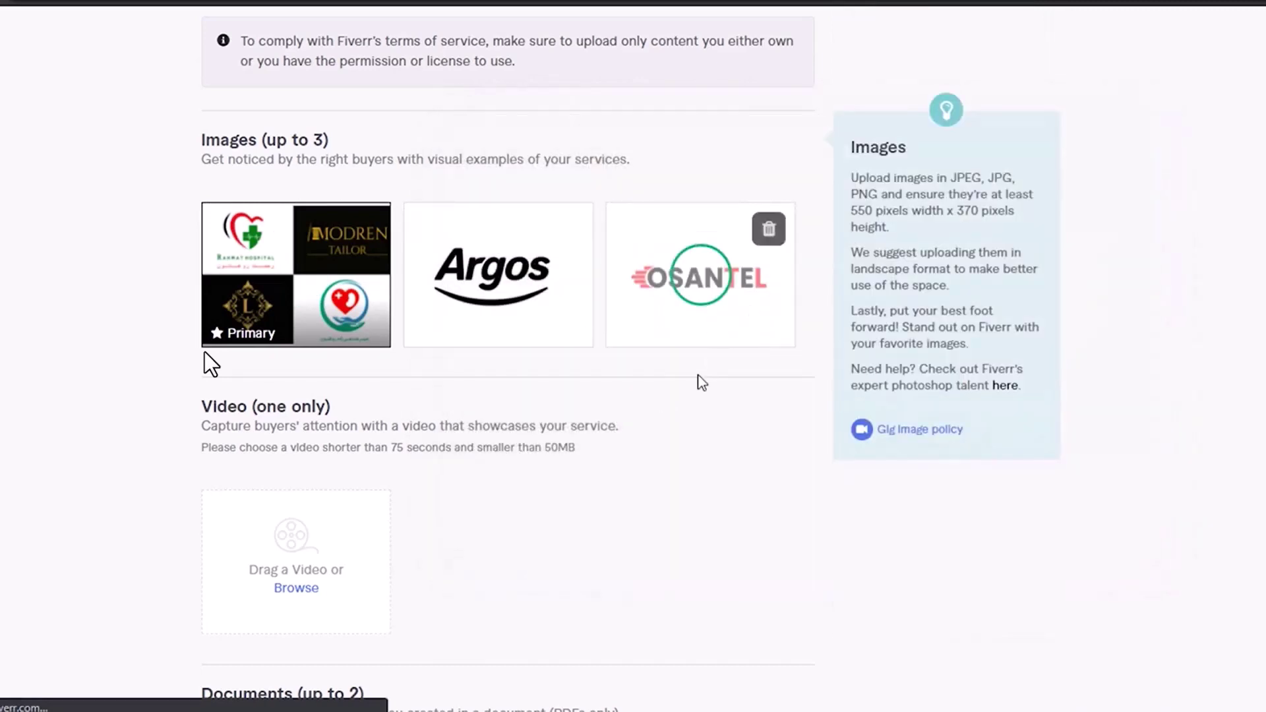
- Accept the declaration that the materials are self-created, and save the Gallery stage to continue to Publish
scroll(698, 382, down, 8)
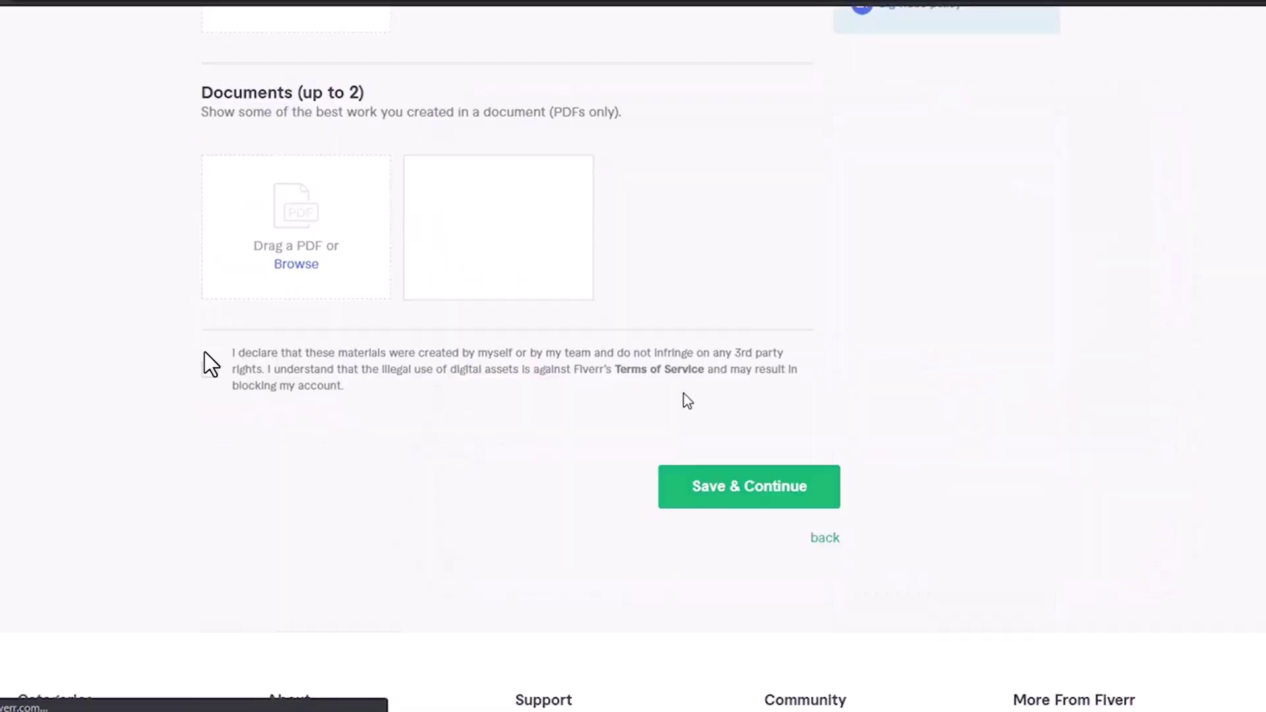
click(743, 470)
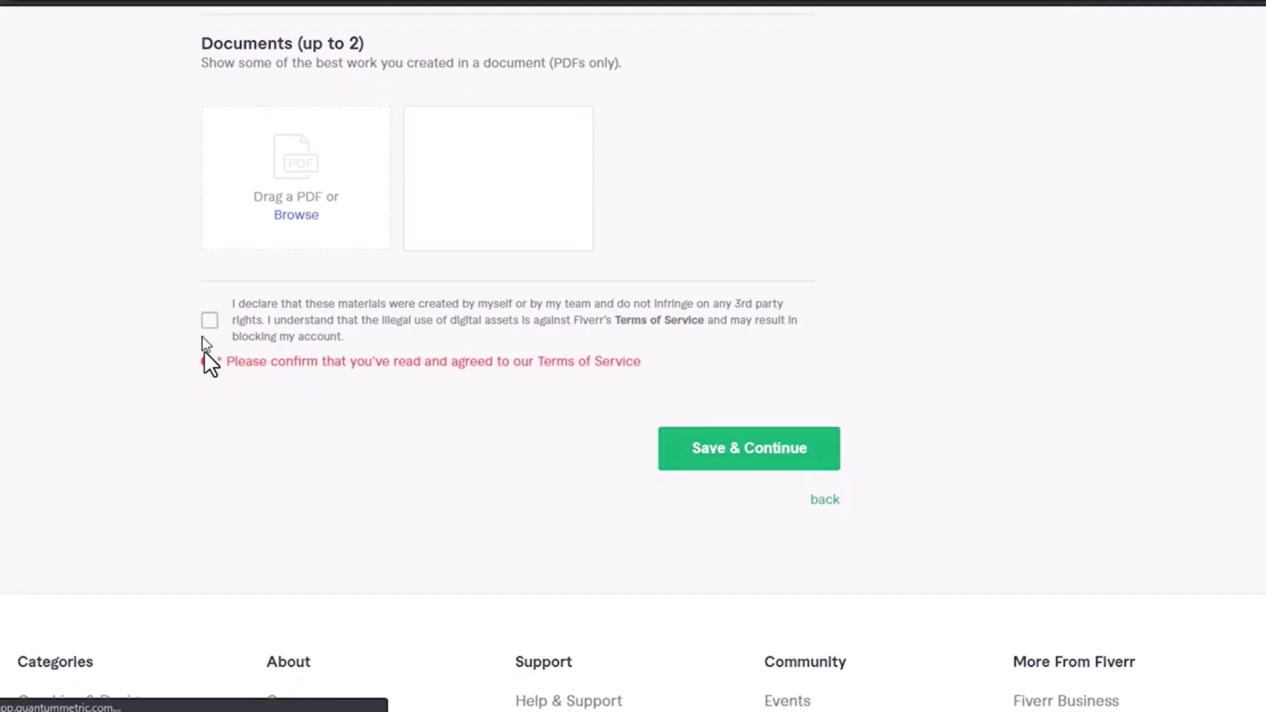
click(210, 321)
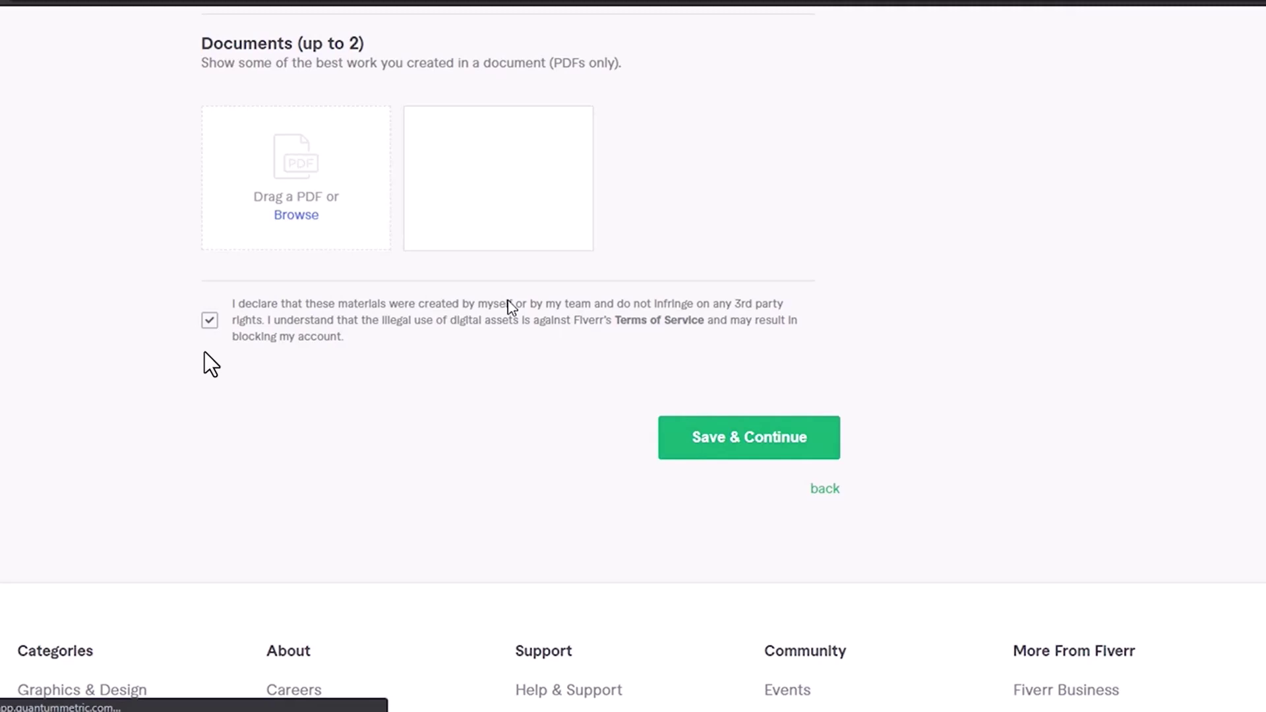
scroll(462, 343, up, 12)
scroll(428, 317, down, 4)
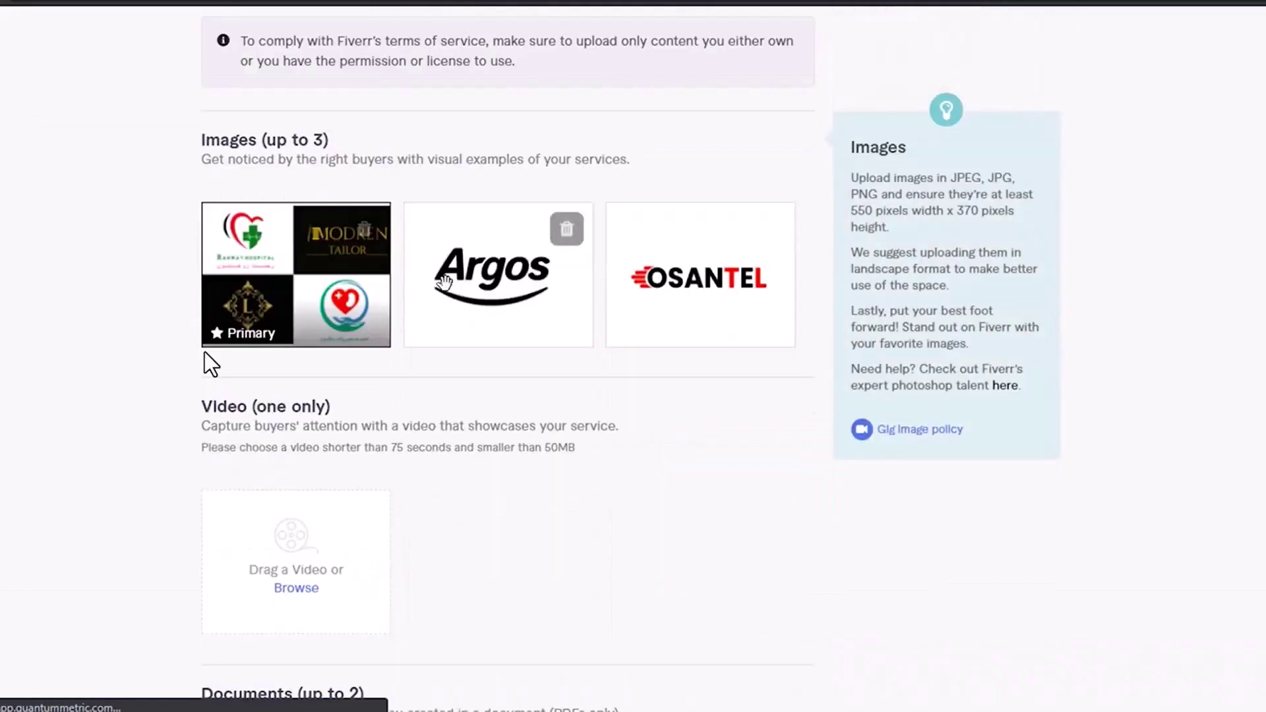
scroll(427, 285, down, 5)
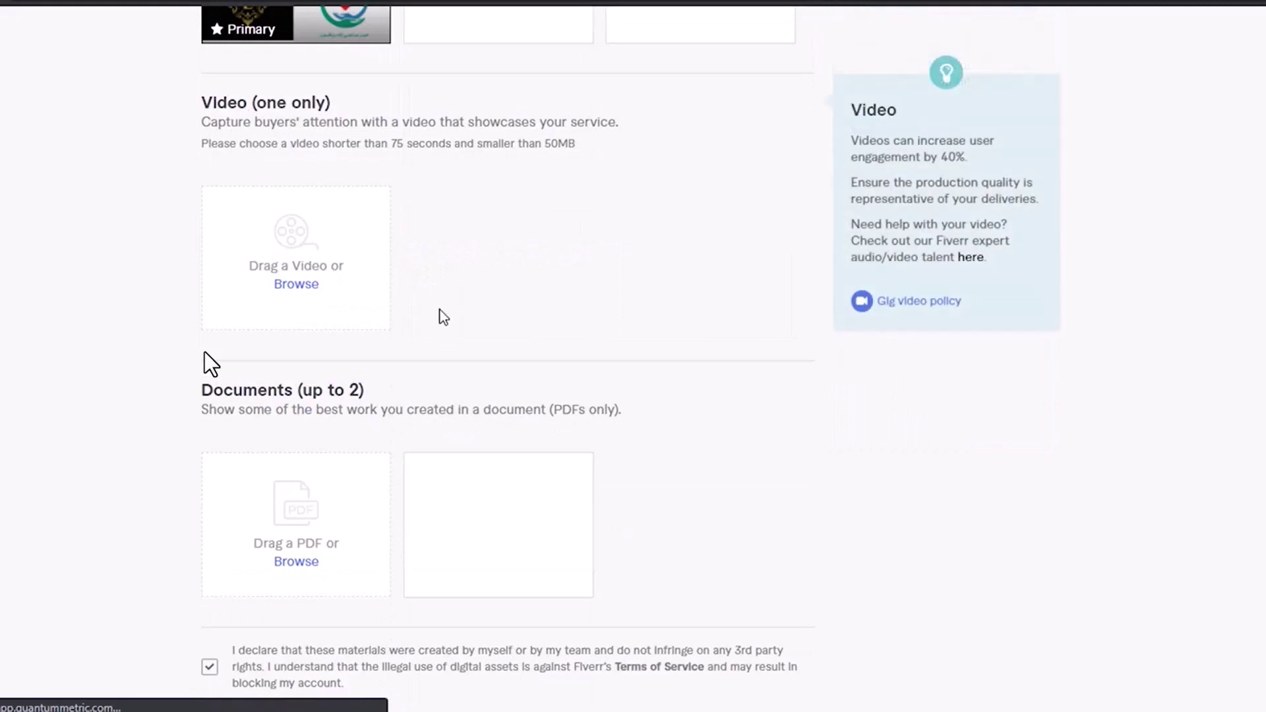
scroll(440, 310, down, 5)
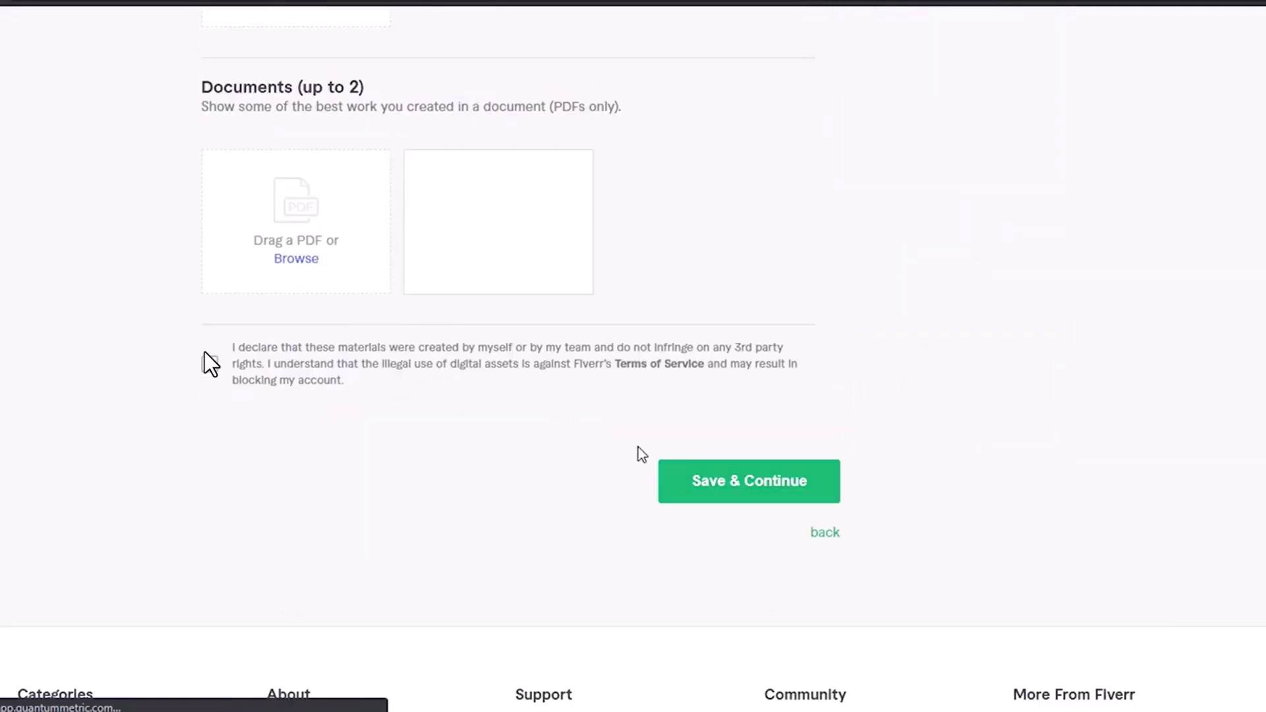
click(723, 482)
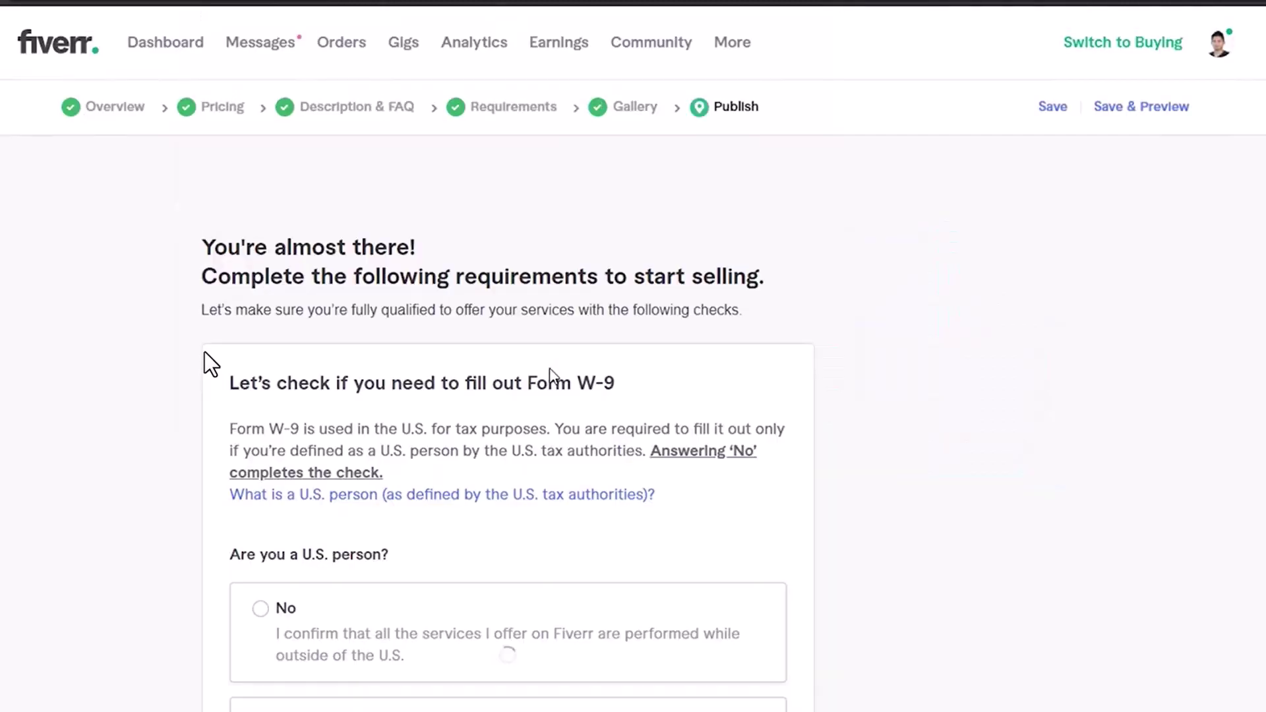
- Answer No to the U.S. person question in the Form W-9 check, save the answer and dismiss the confirmation
scroll(553, 359, down, 5)
scroll(553, 358, up, 5)
scroll(552, 359, down, 9)
scroll(552, 359, up, 7)
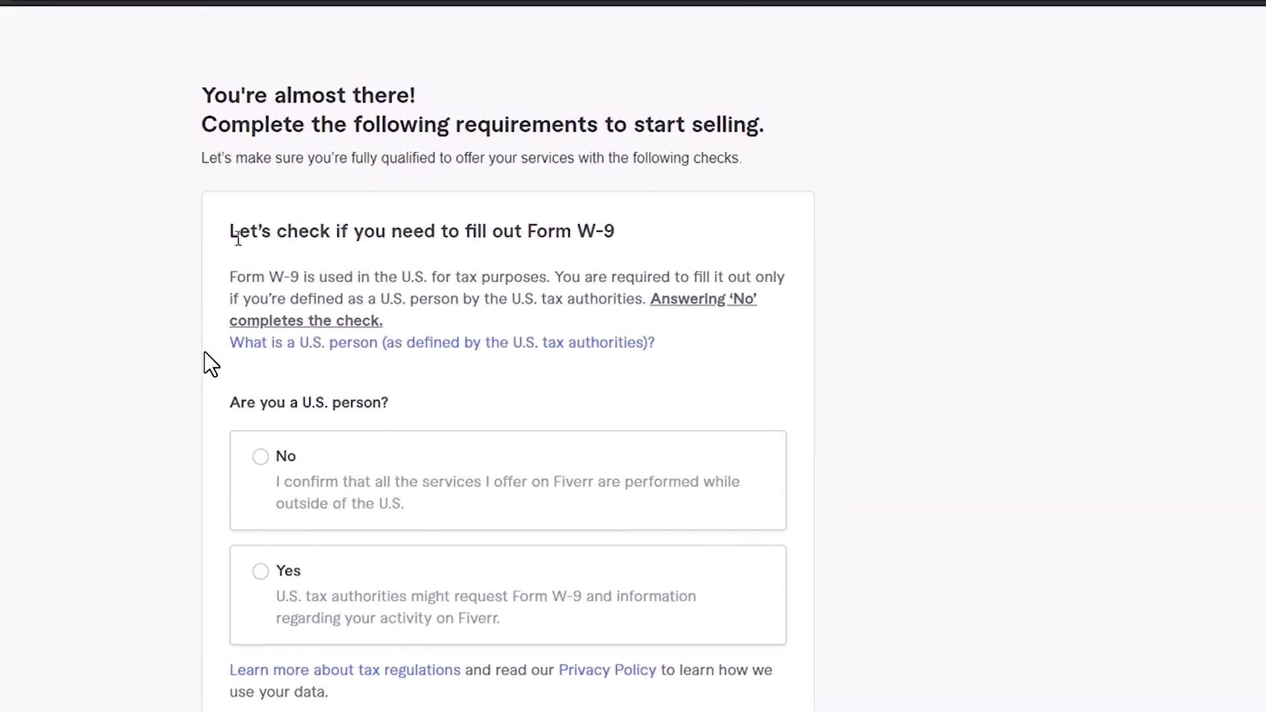
drag(229, 232, 632, 241)
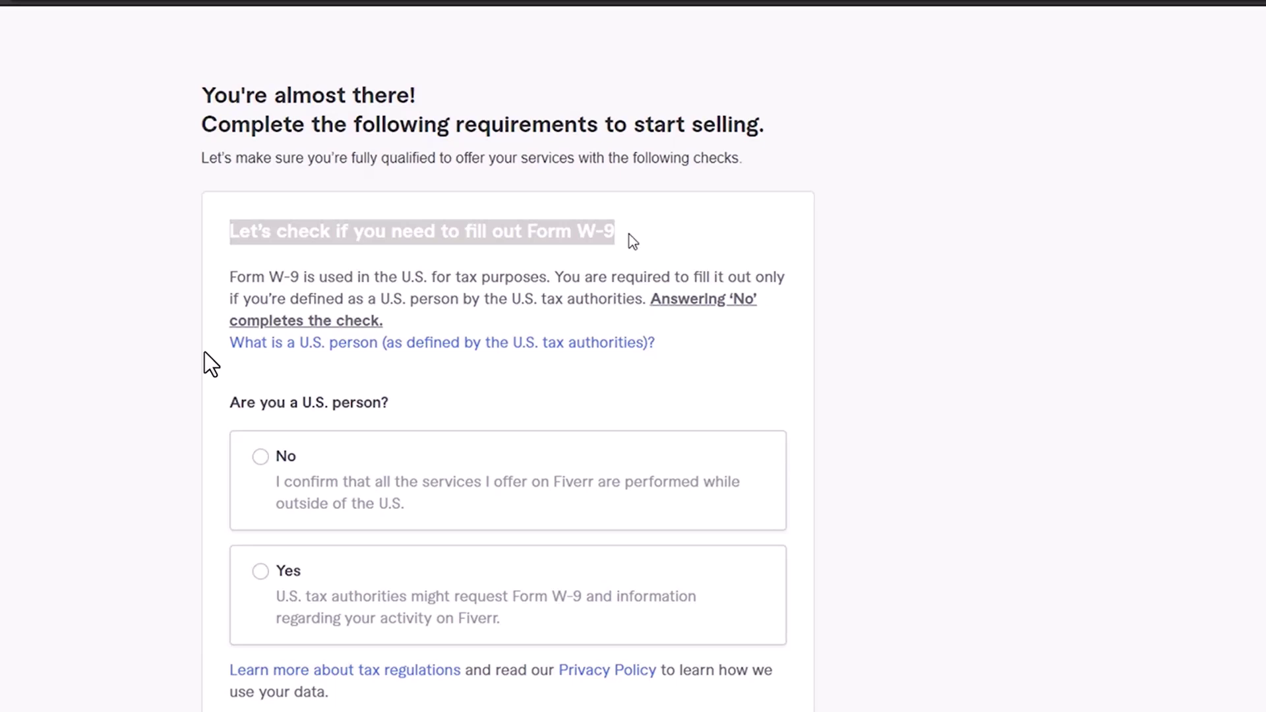
click(278, 464)
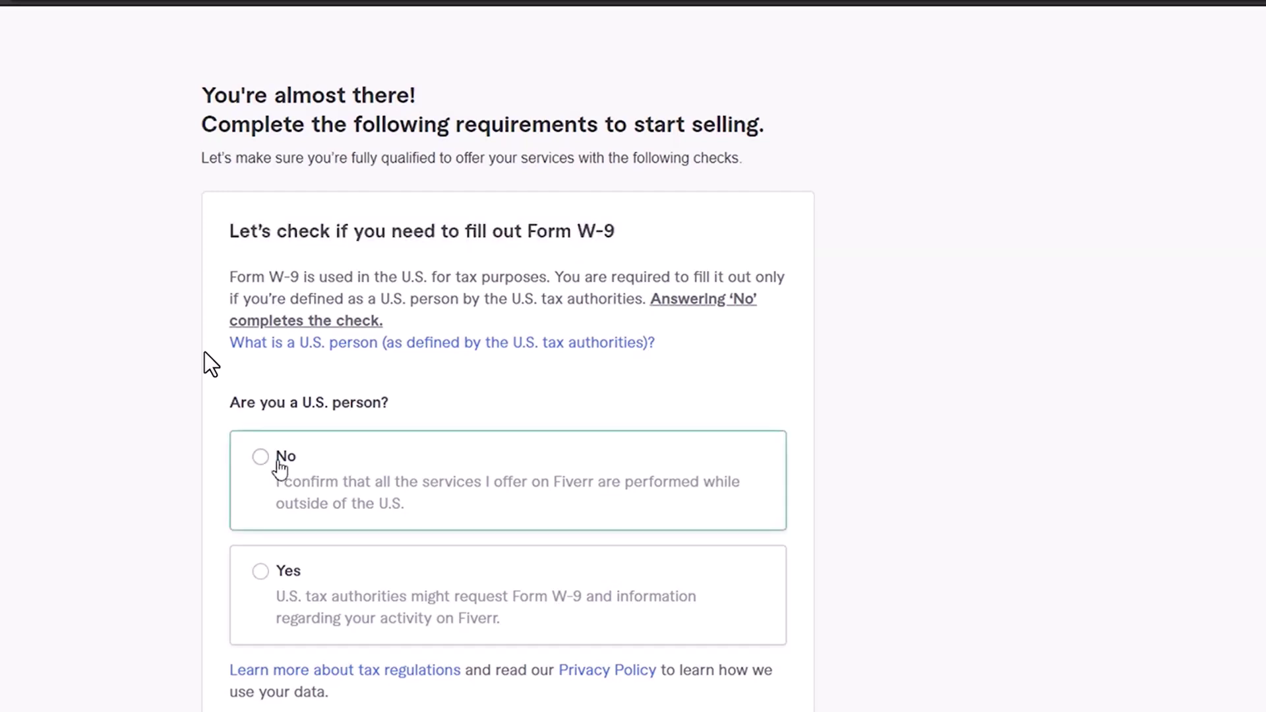
scroll(945, 365, down, 14)
scroll(872, 374, up, 9)
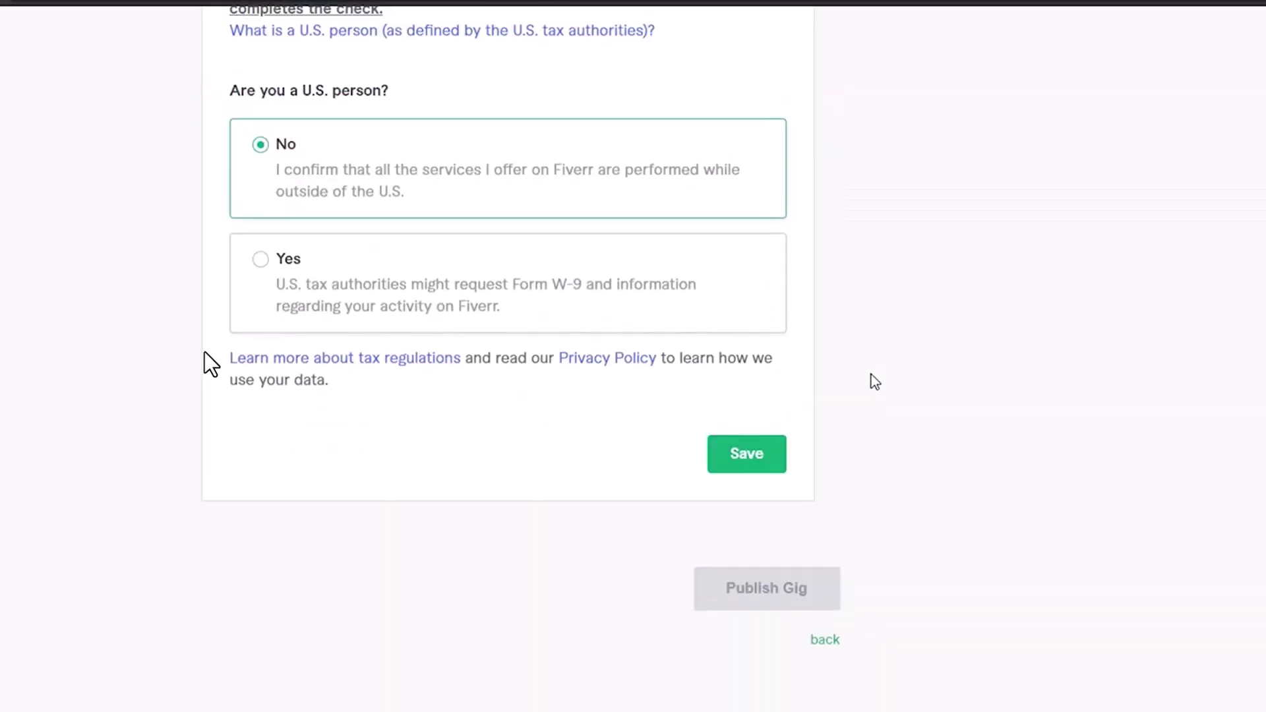
click(765, 461)
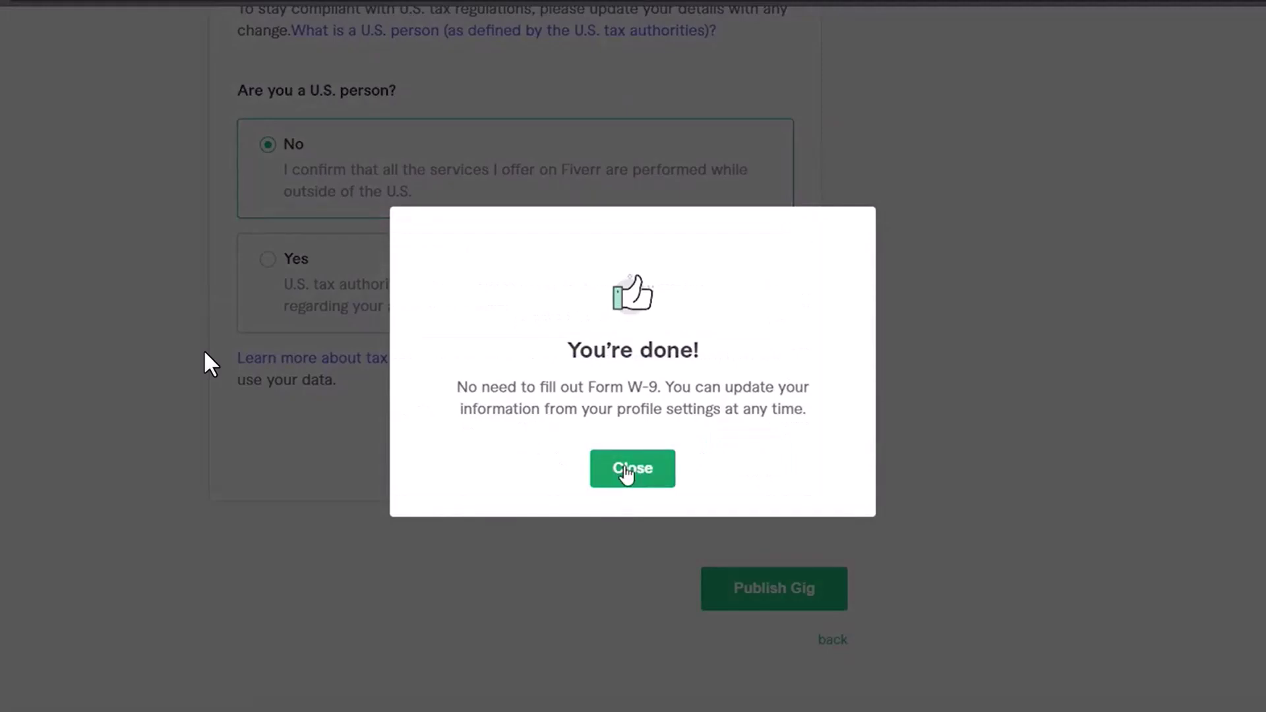
click(622, 471)
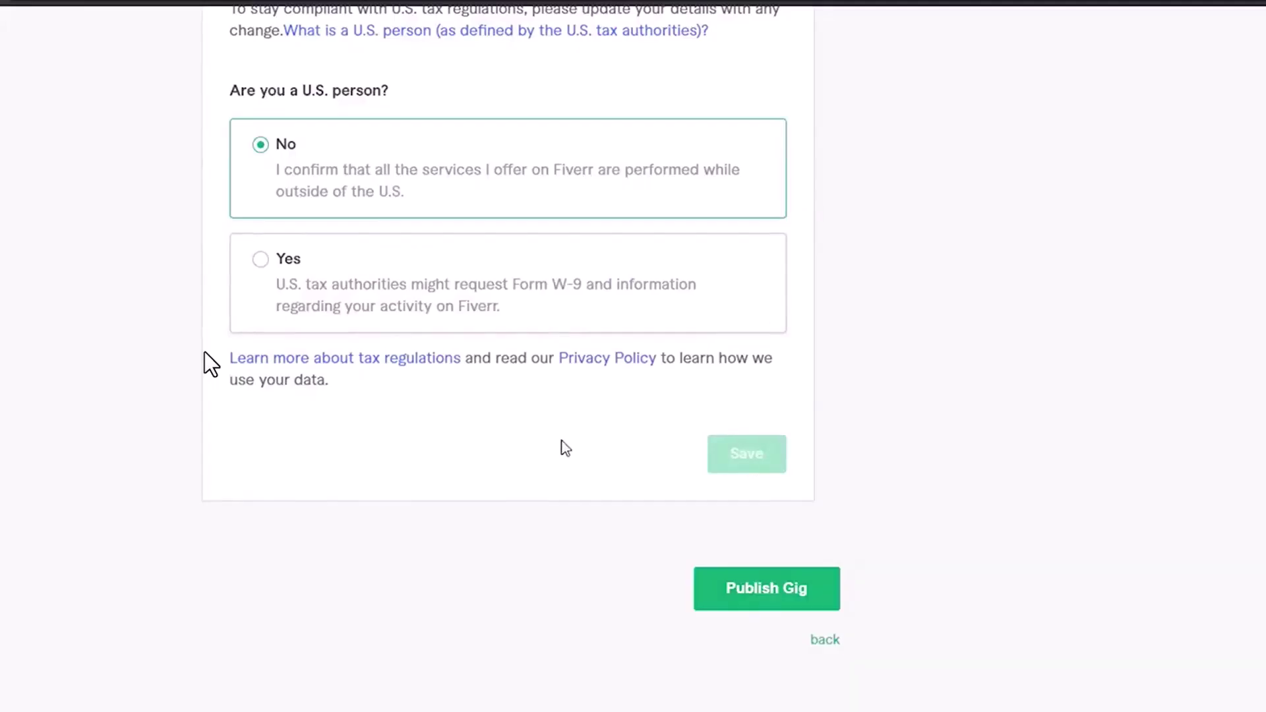
- Publish the gig and finish the creation process to reach the gigs list
click(754, 594)
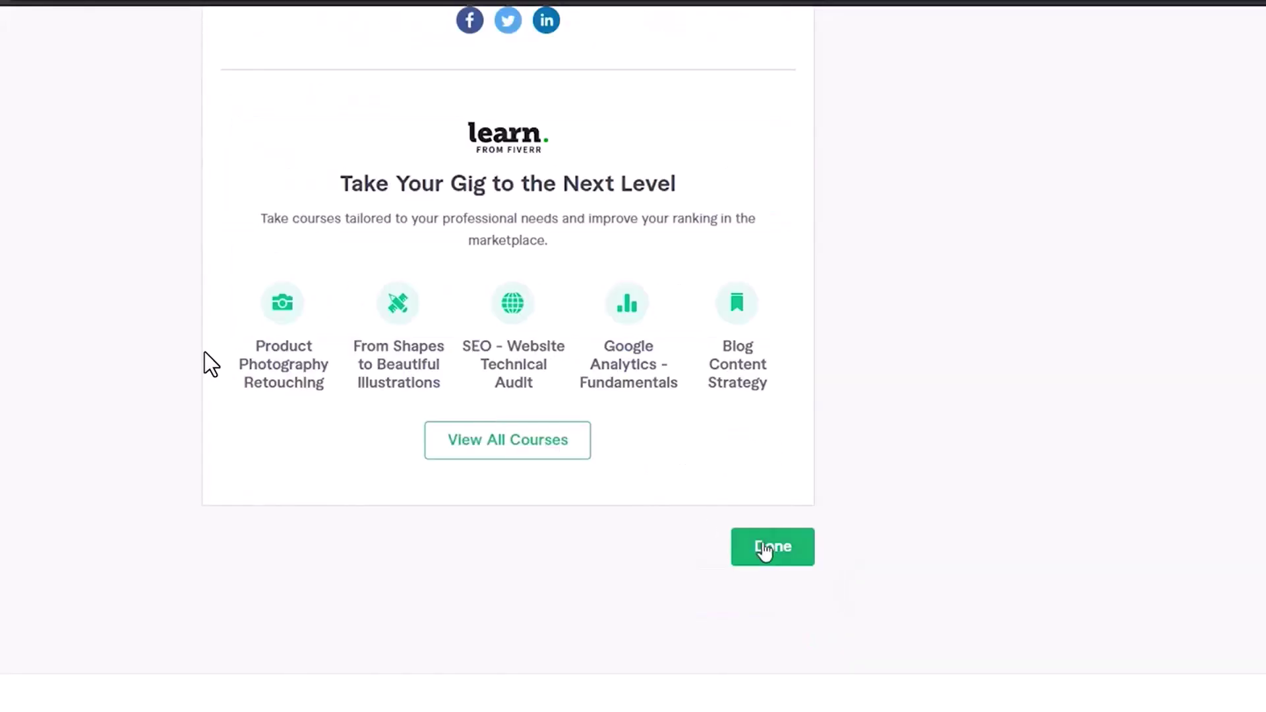
scroll(644, 431, up, 5)
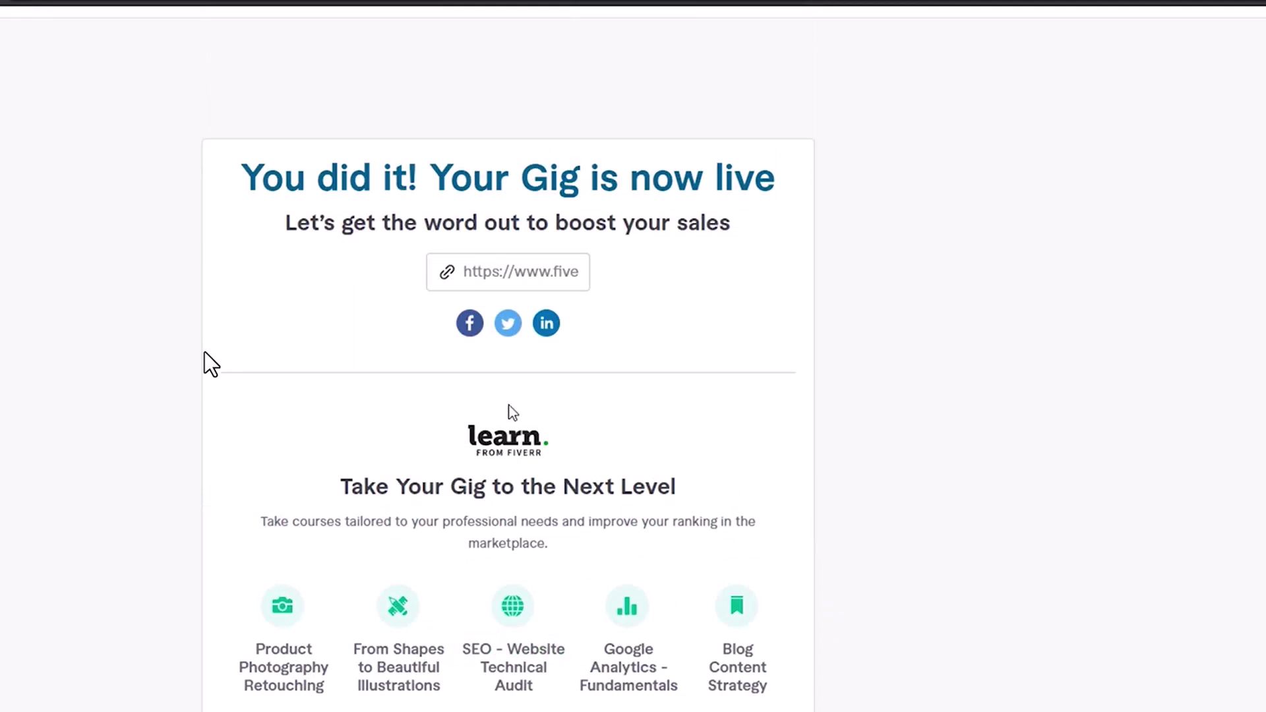
scroll(536, 223, down, 5)
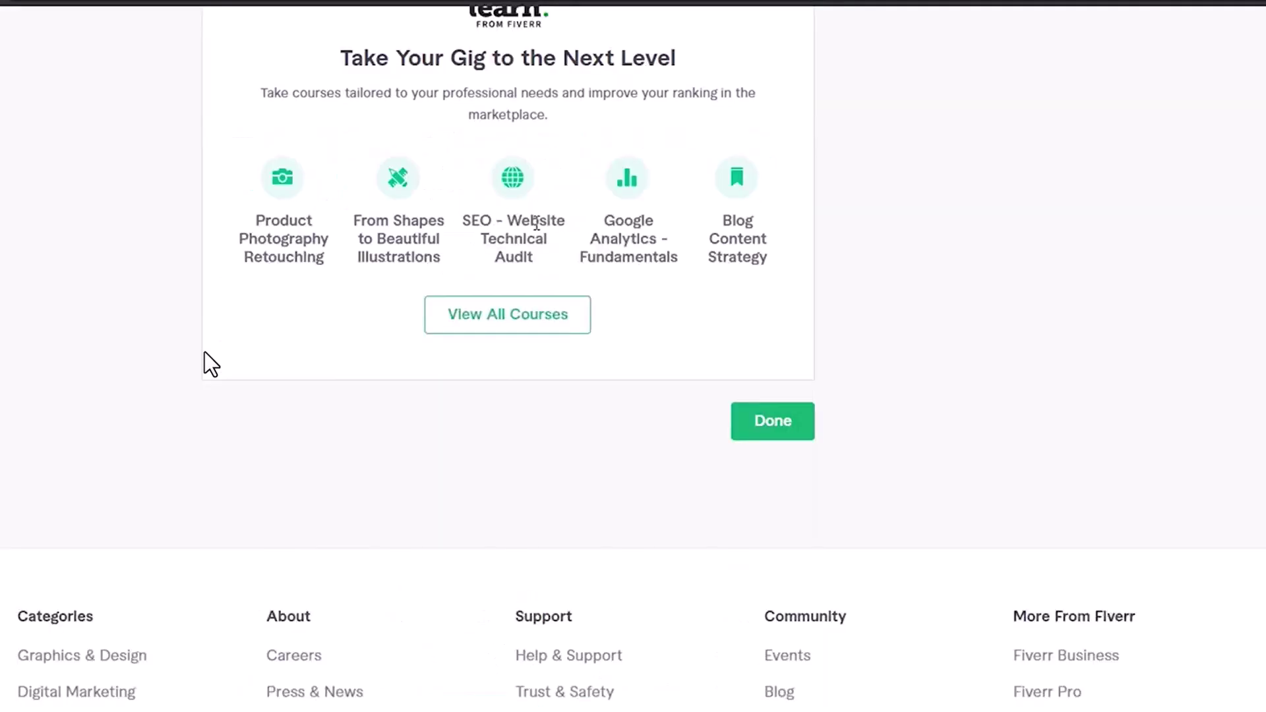
click(751, 406)
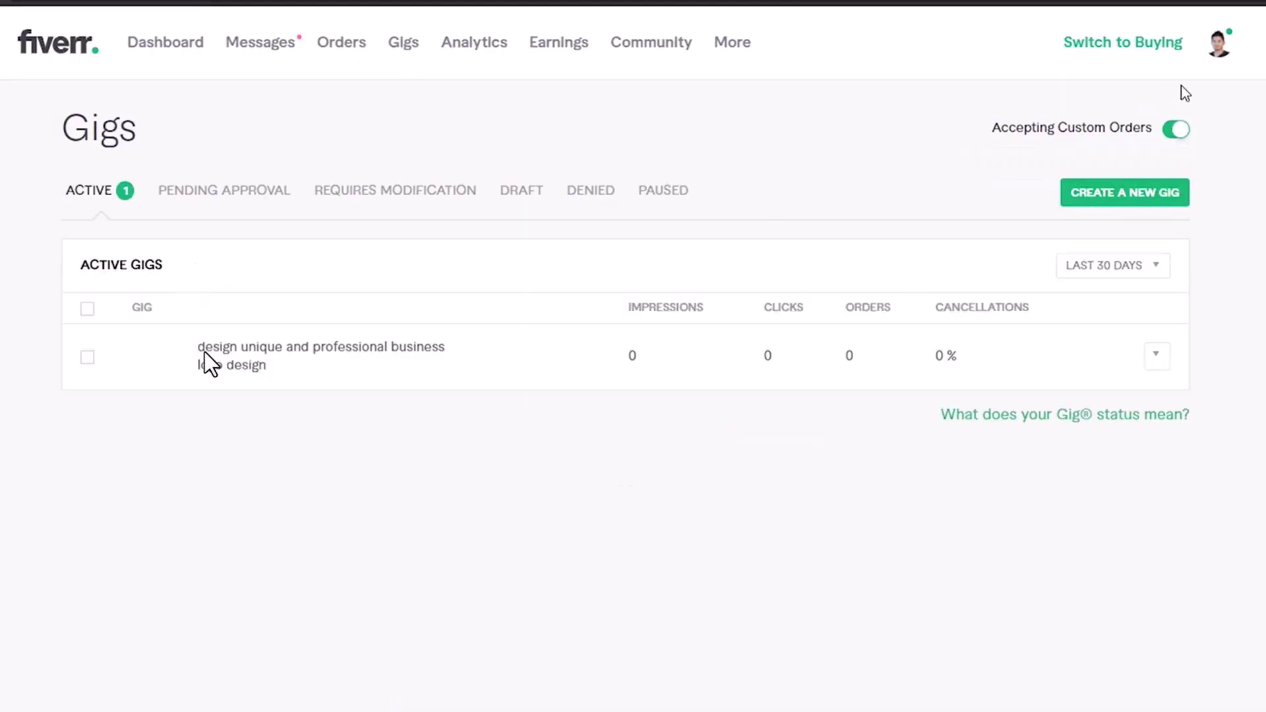
- Open the published logo design gig from the seller profile and read its title
click(1213, 48)
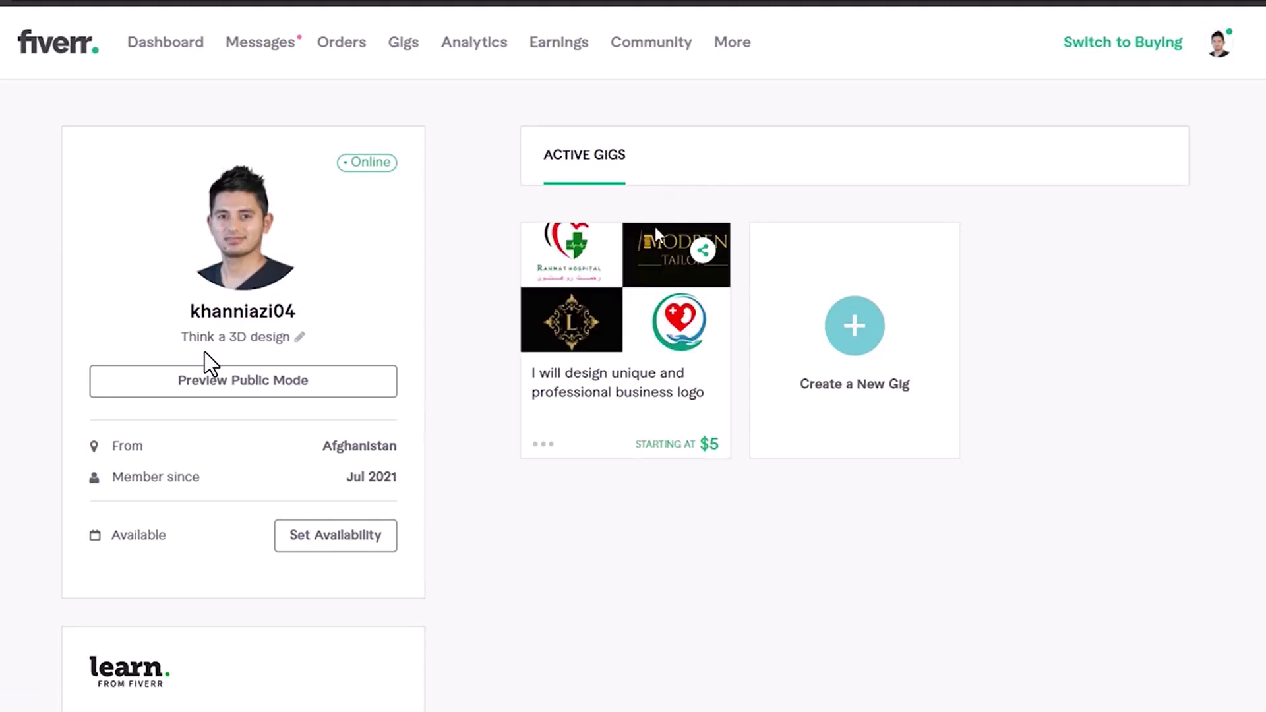
right_click(625, 269)
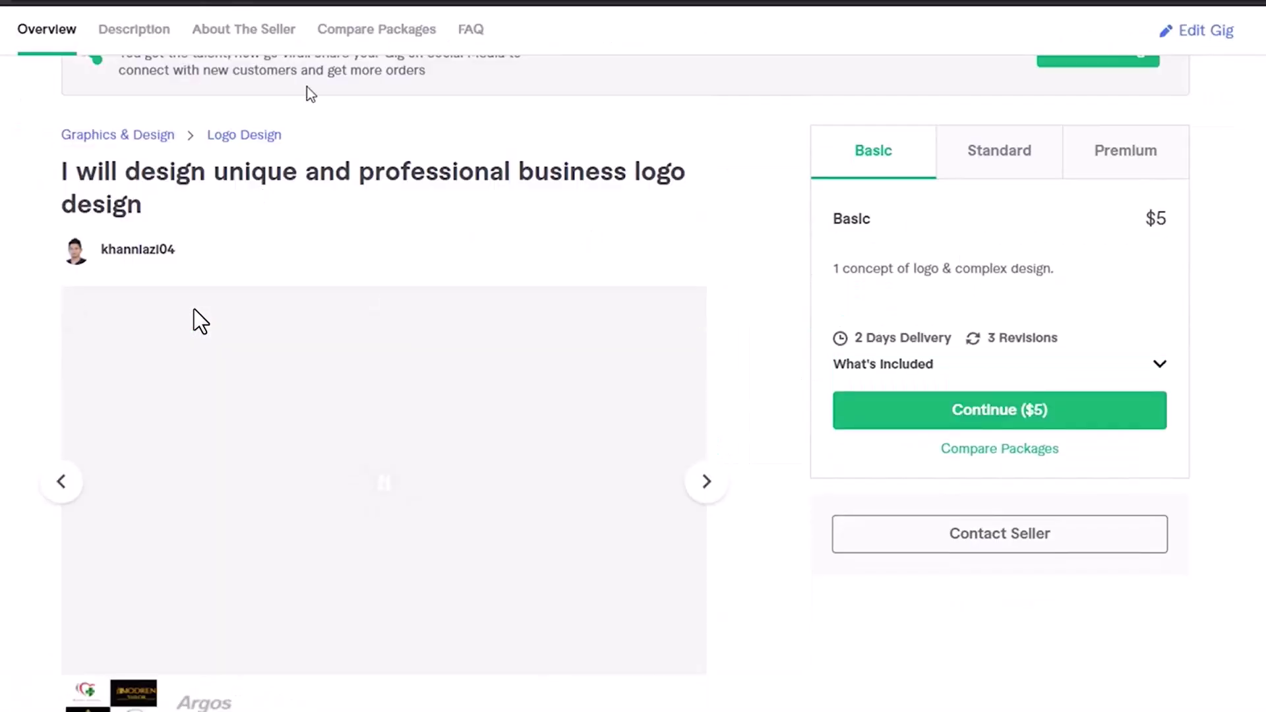
drag(63, 172, 335, 173)
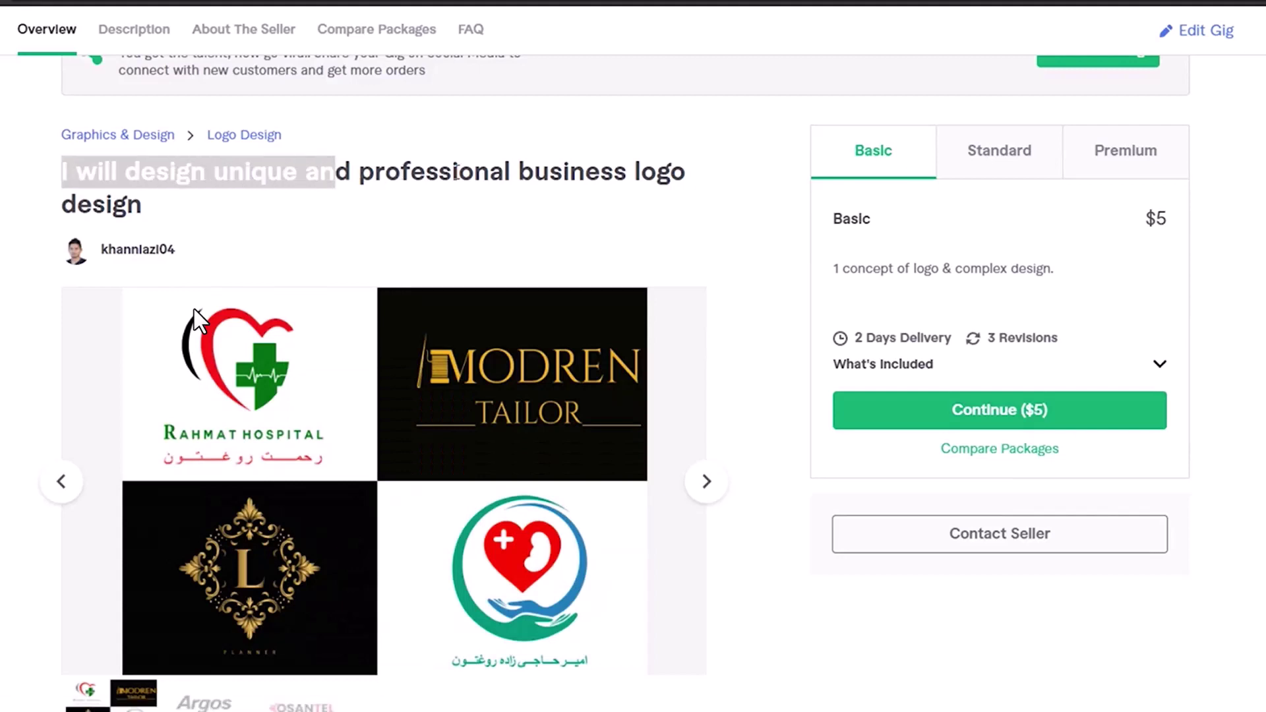
drag(552, 173, 583, 173)
click(389, 200)
scroll(388, 211, down, 5)
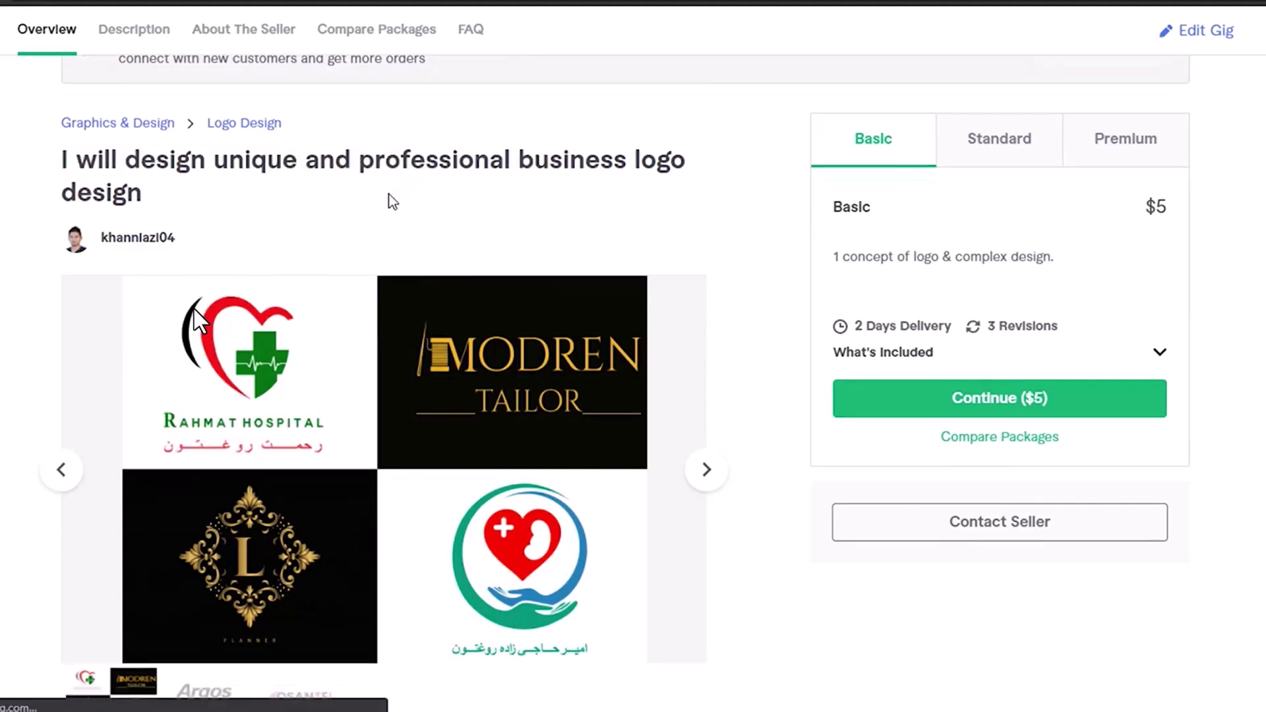
- Browse the published gig's gallery images and review its About This Gig description
click(706, 178)
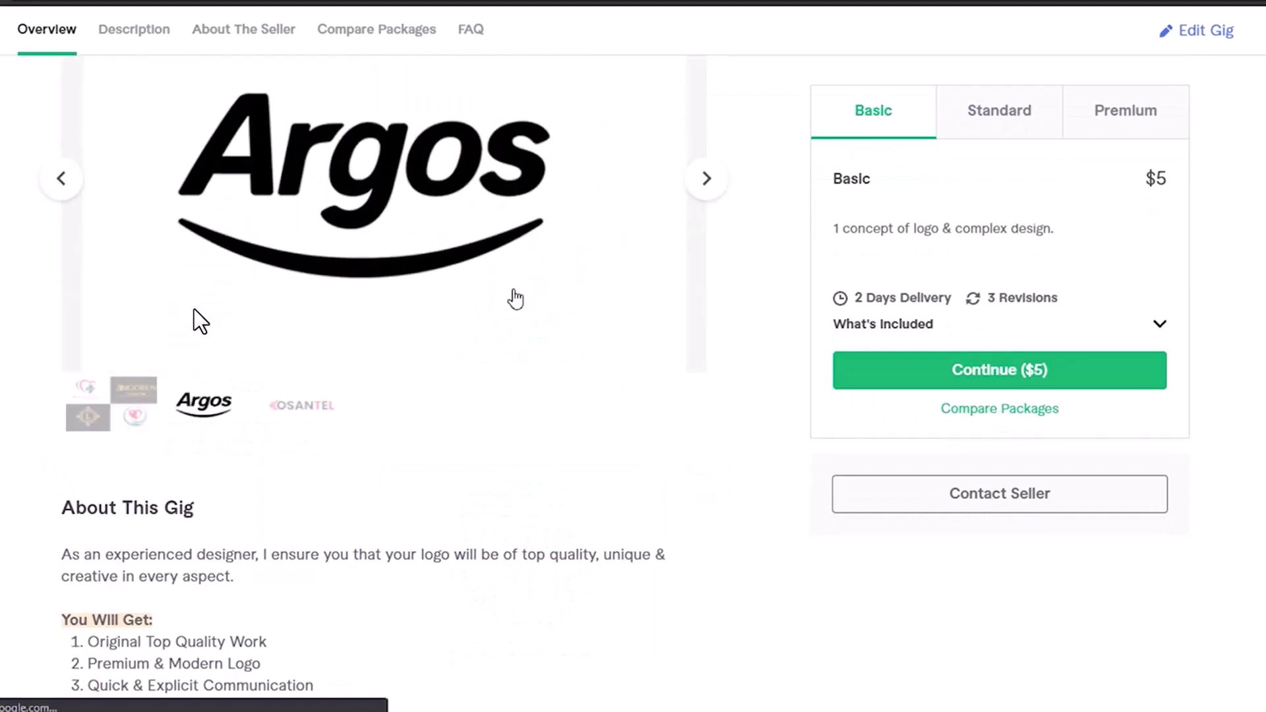
scroll(565, 343, up, 5)
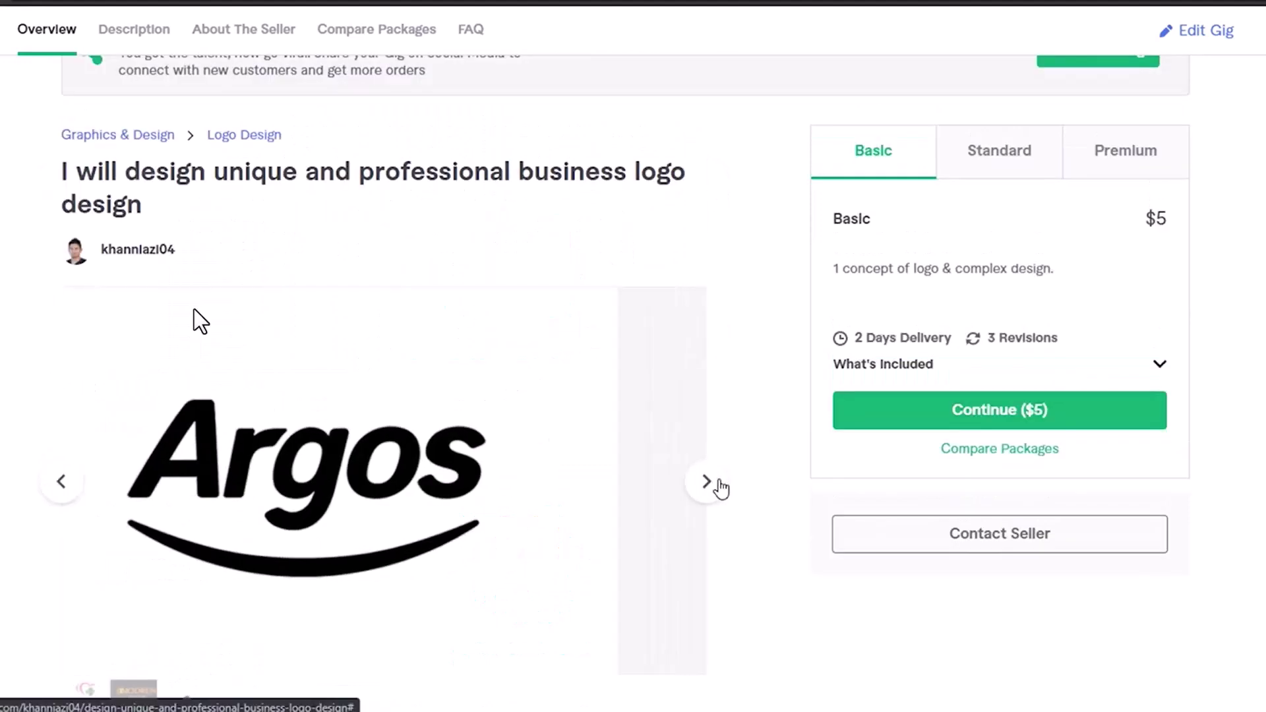
click(706, 481)
scroll(591, 371, down, 7)
scroll(593, 371, down, 3)
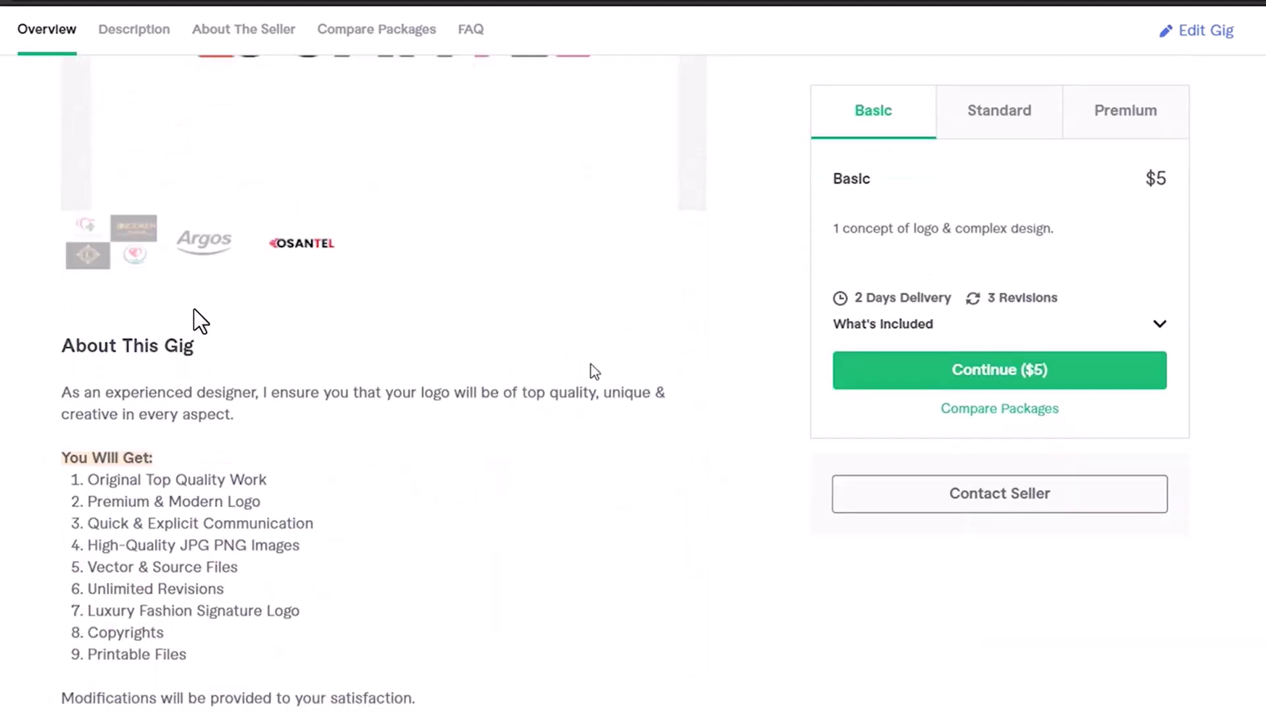
drag(76, 205, 227, 216)
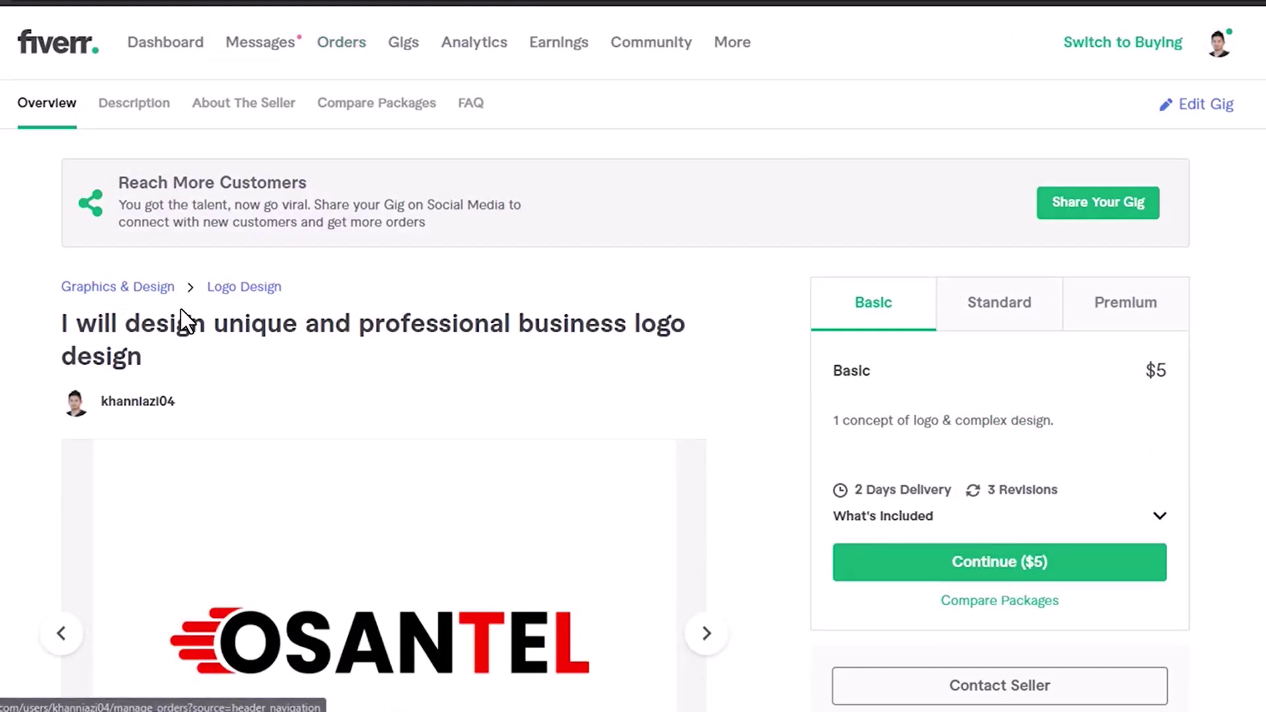
key(Escape)
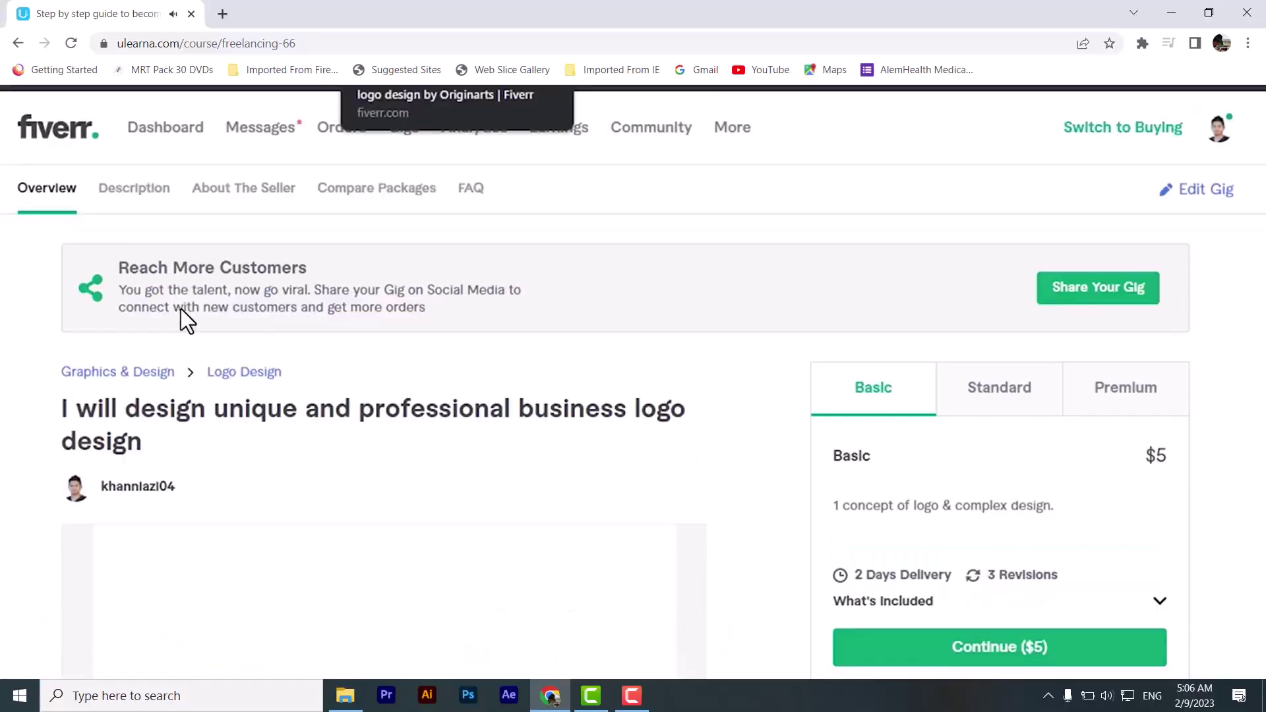